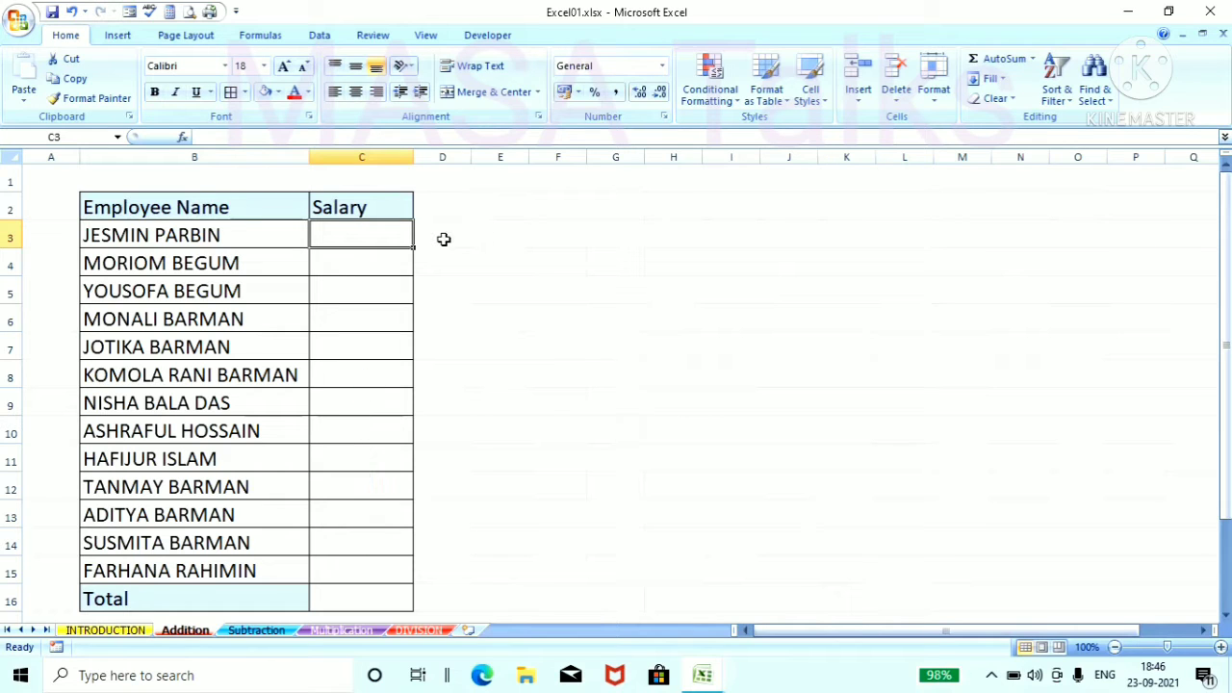
Step: Enter the salaries 15000, 25000 and 45002 for the first three employees in cells C3 to C5
text(1500)
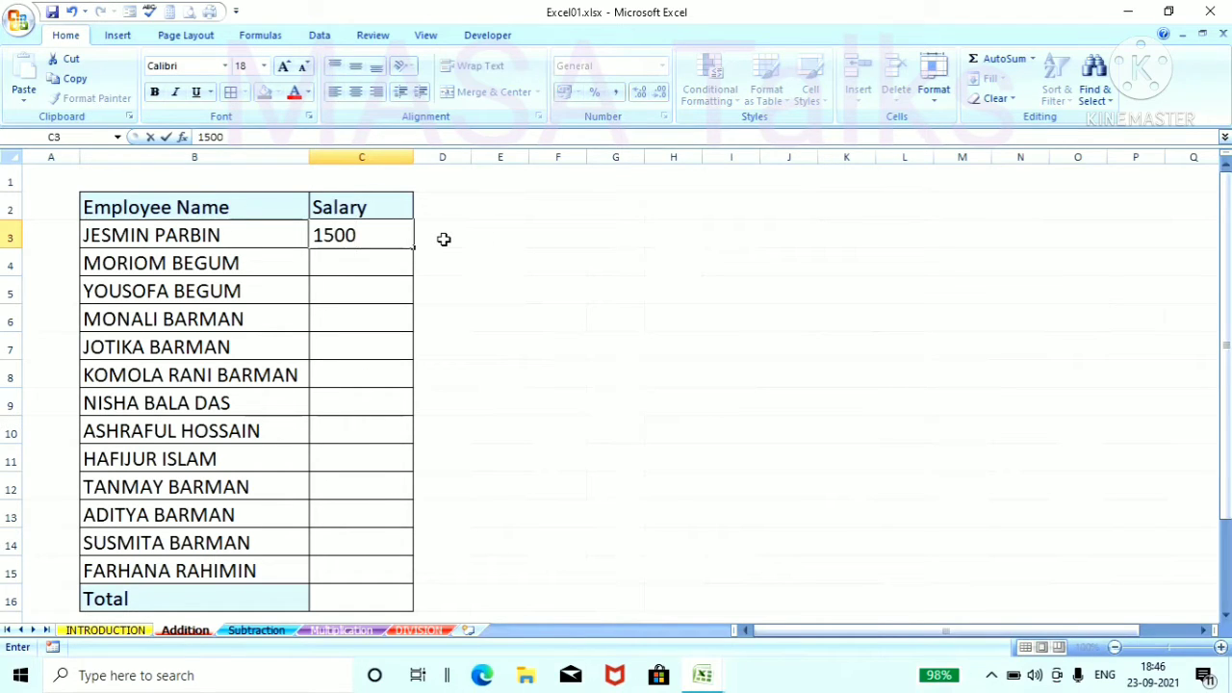
text(0)
key(Return)
text(250)
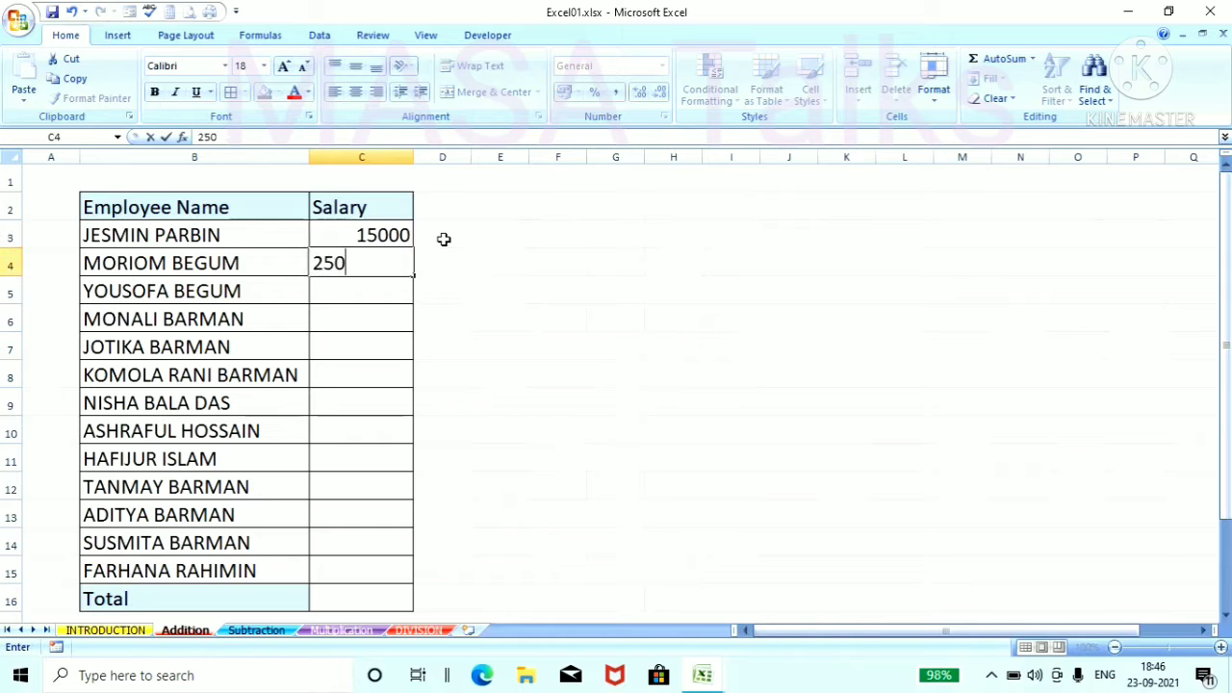
text(00)
key(Return)
text(45002)
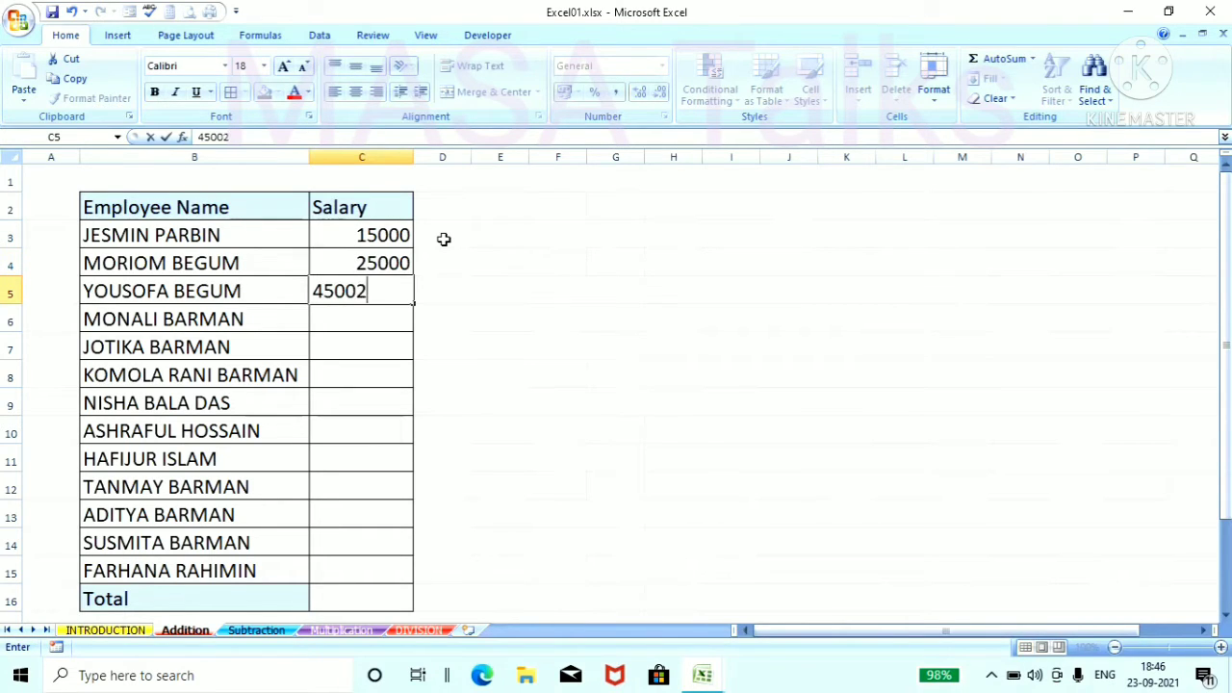
key(Return)
Step: Enter the salaries 45300, 24500 and 36200 for the employees in cells C6 to C8
text(45300)
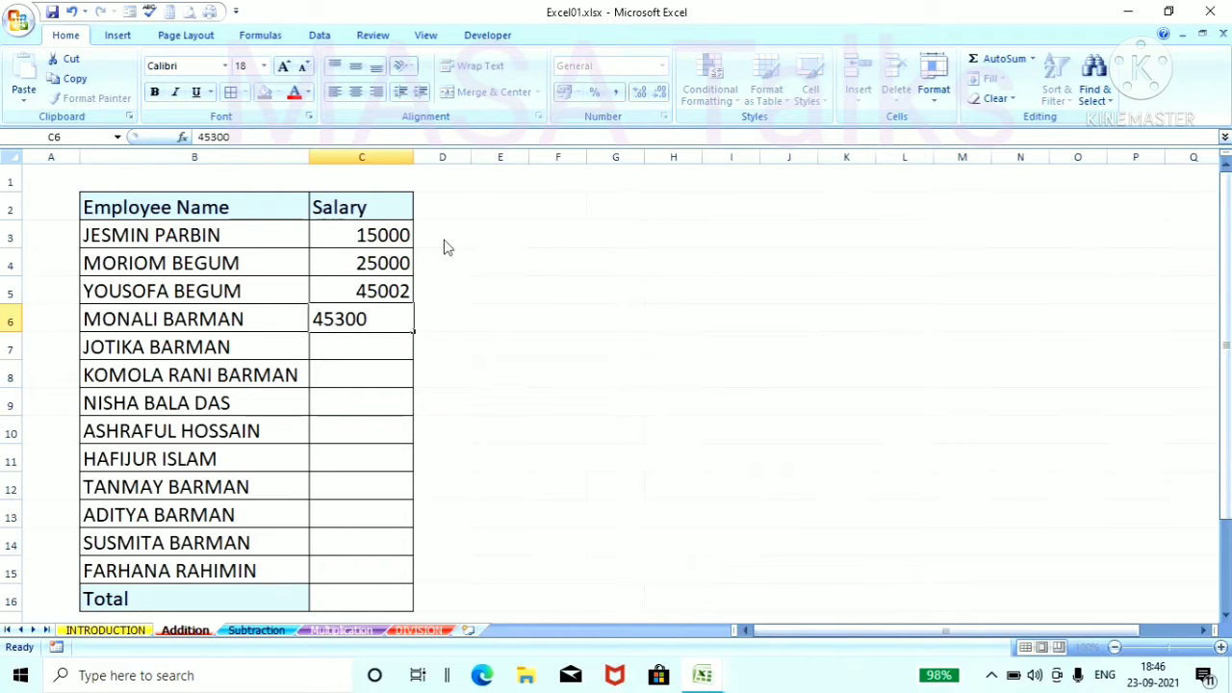
key(Return)
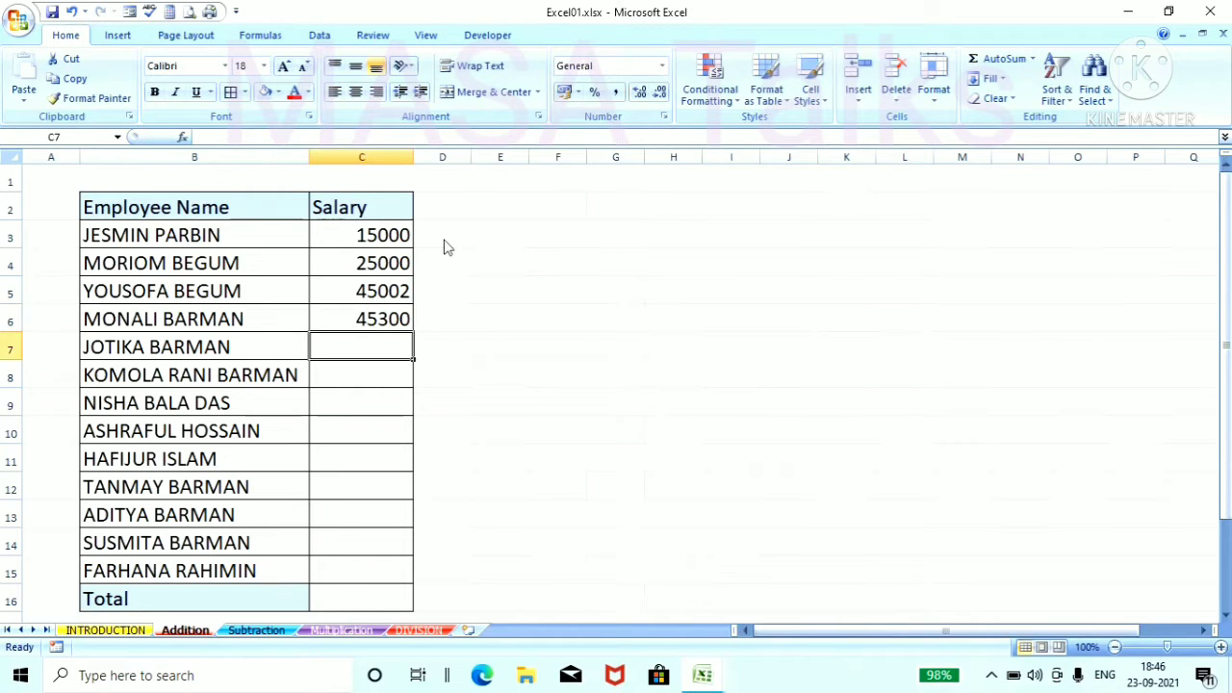
text(24500)
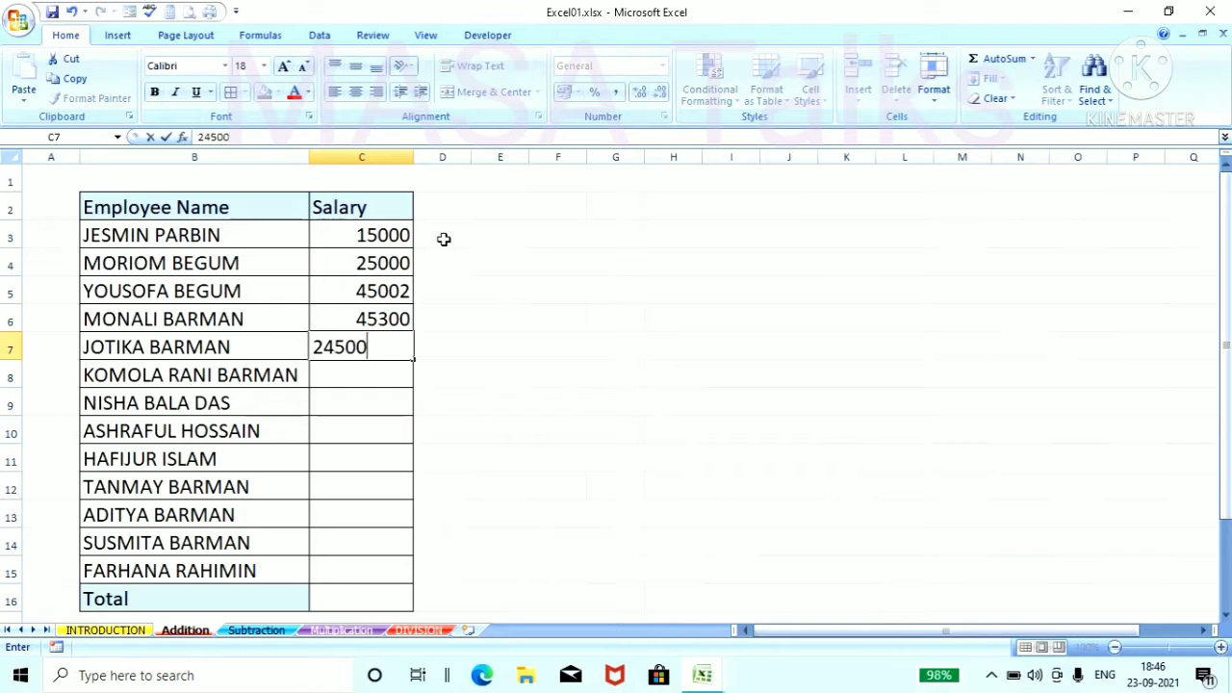
key(Return)
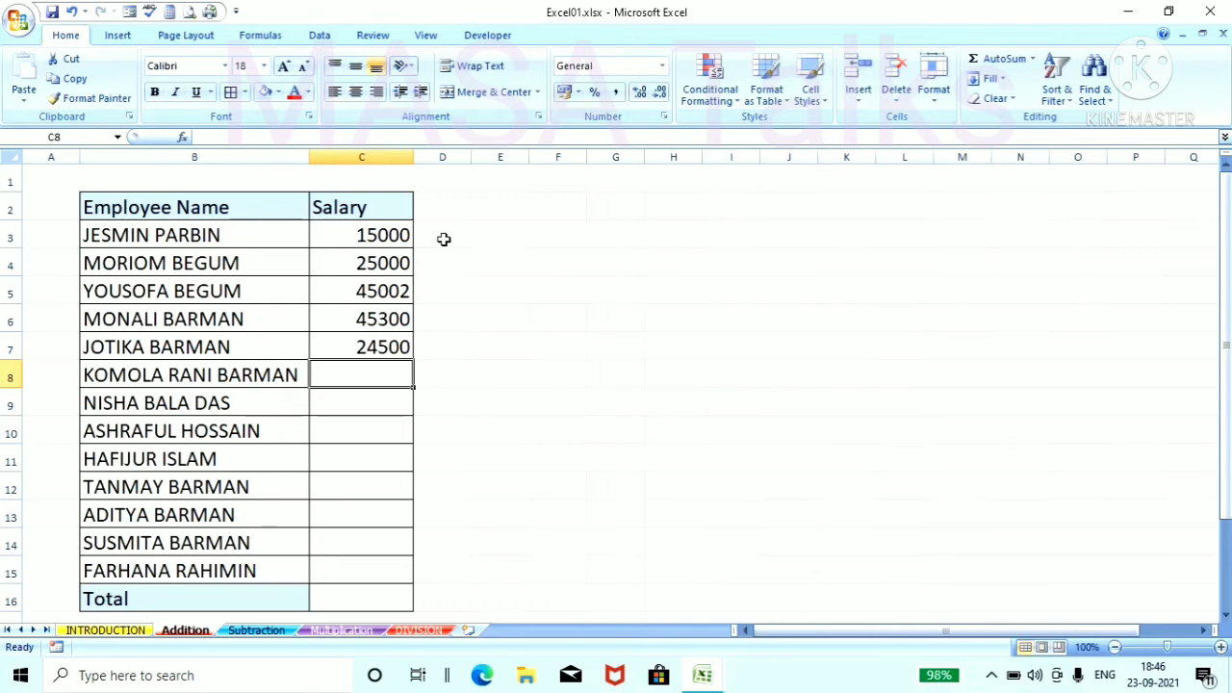
text(36200)
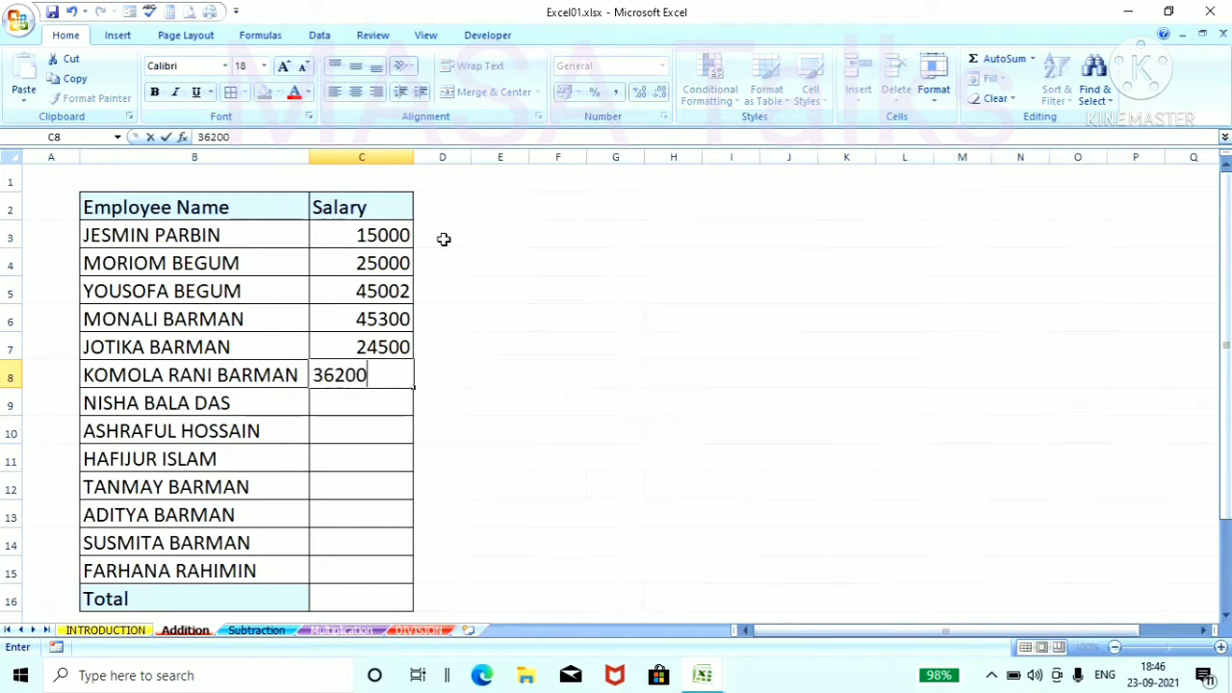
key(Return)
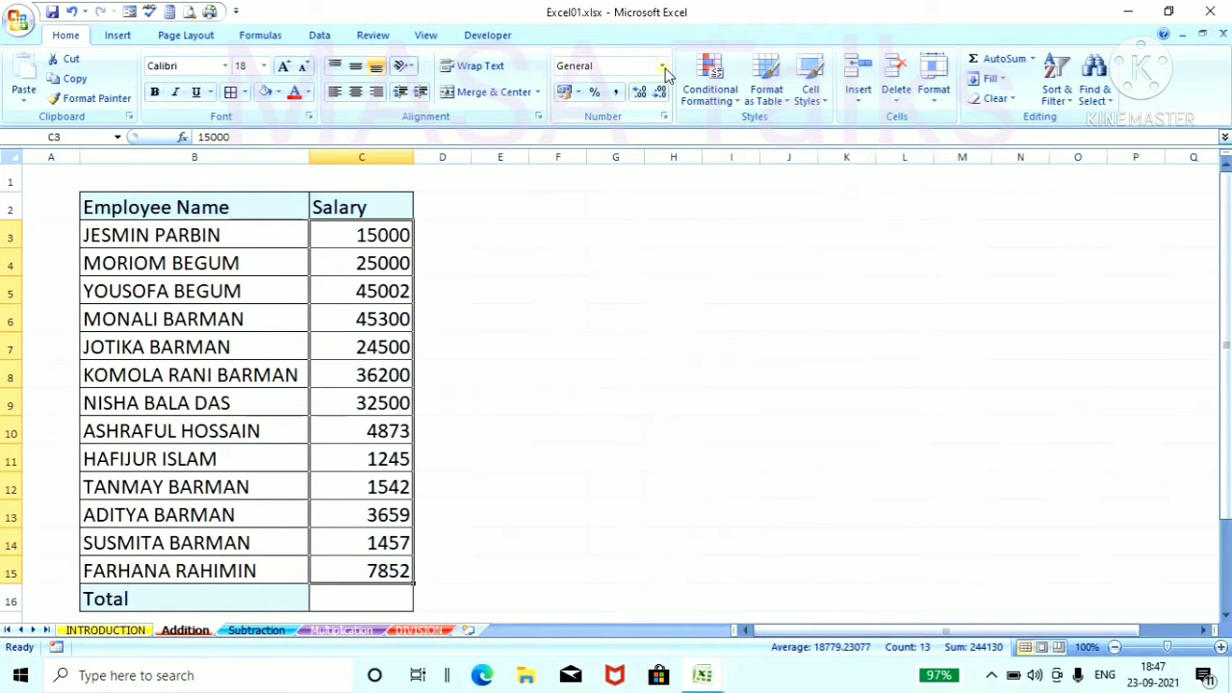
Step: Format the salaries in C3:C15 as Currency and auto-fit the width of column C to its contents
click(663, 66)
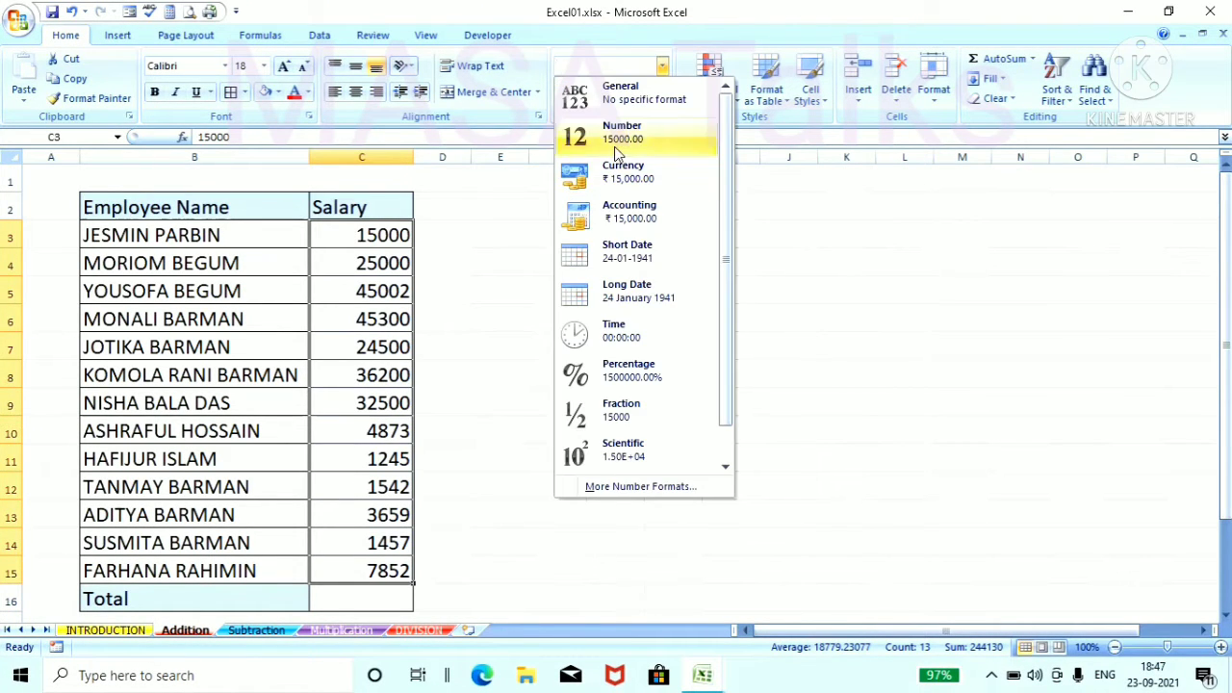
click(616, 182)
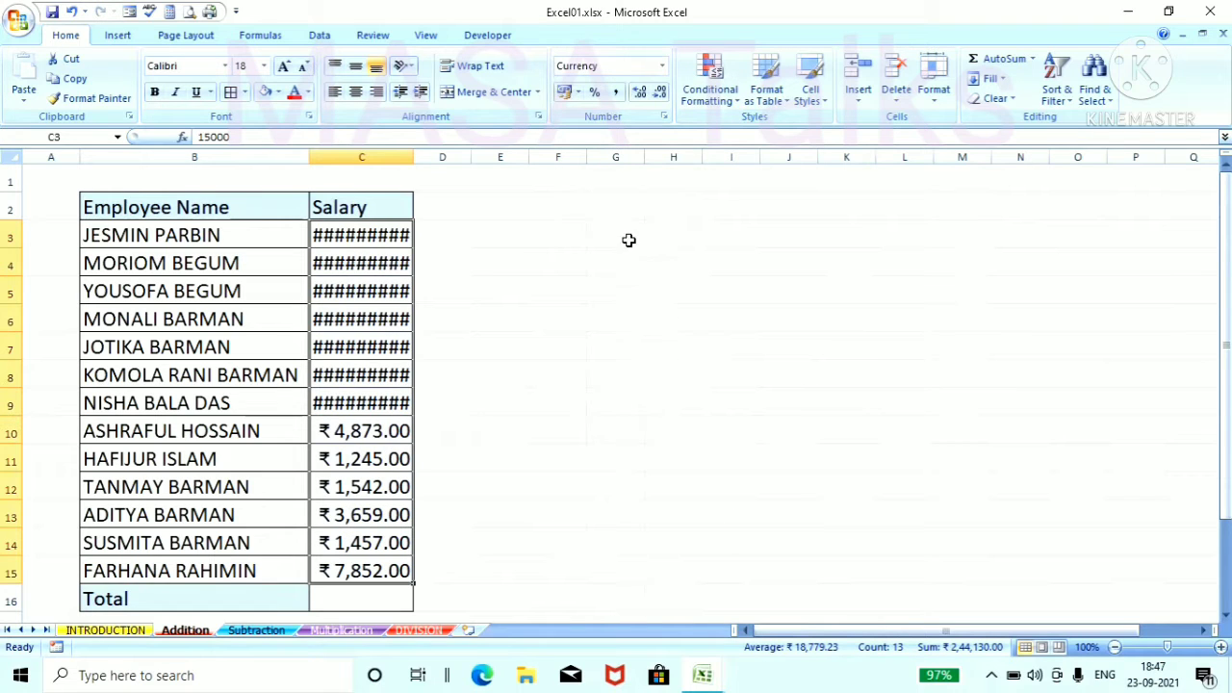
click(473, 197)
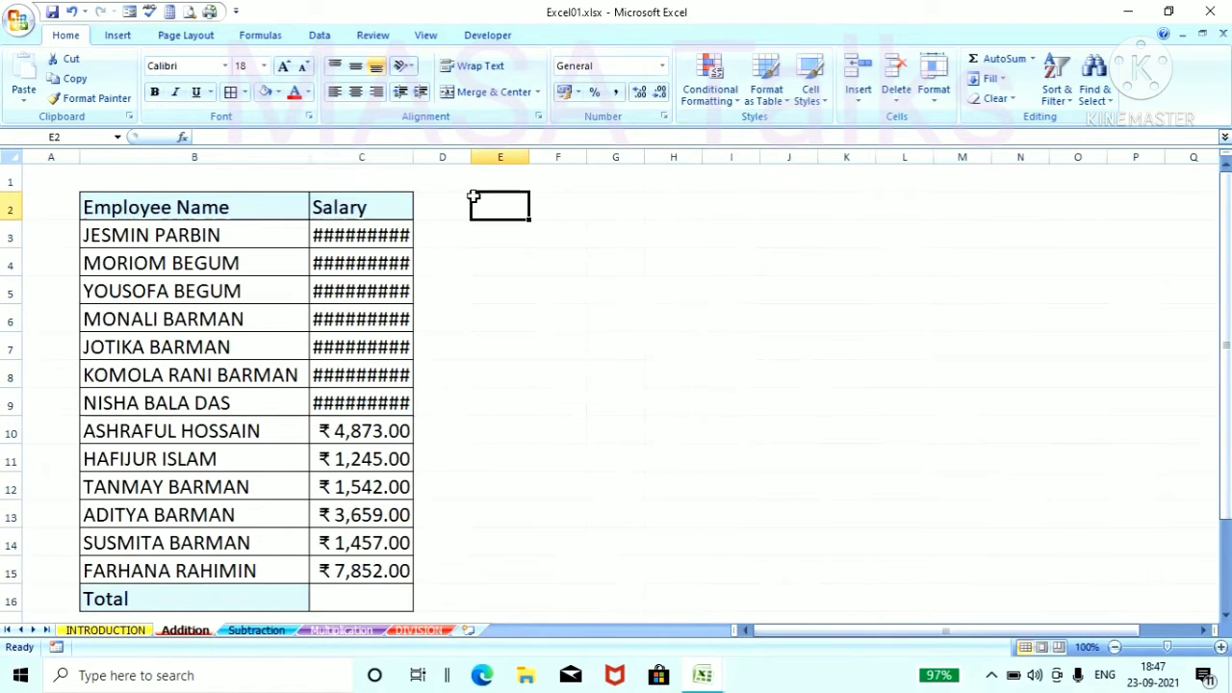
click(375, 149)
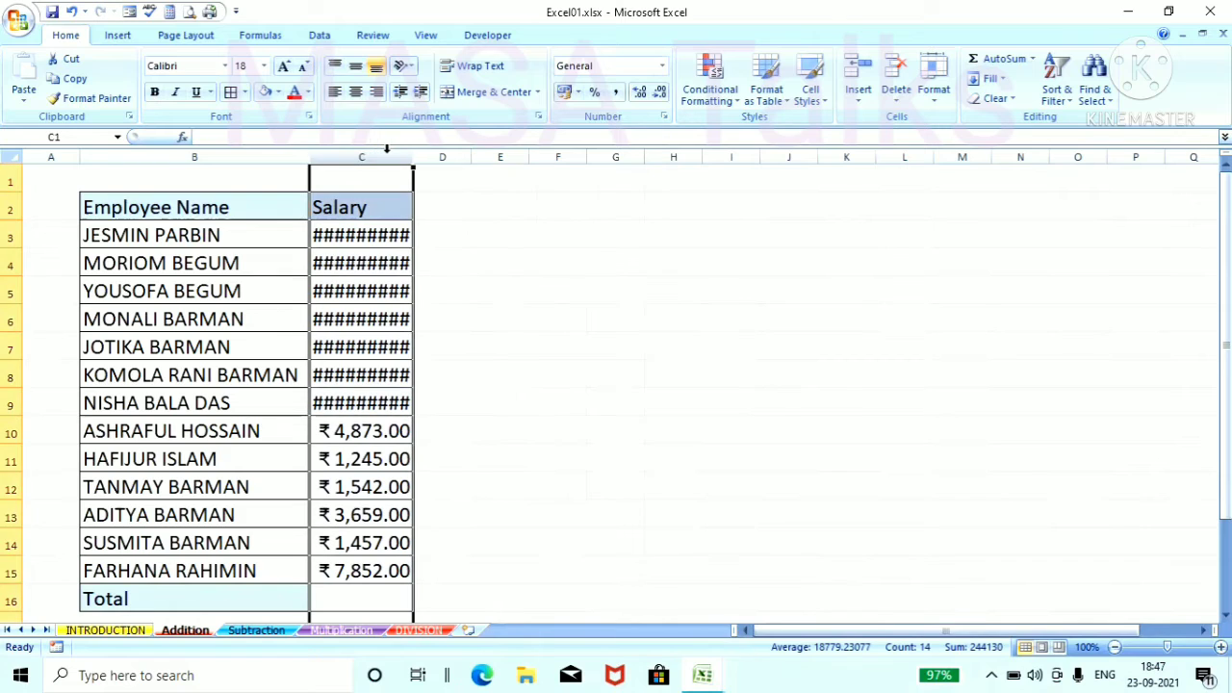
double_click(412, 150)
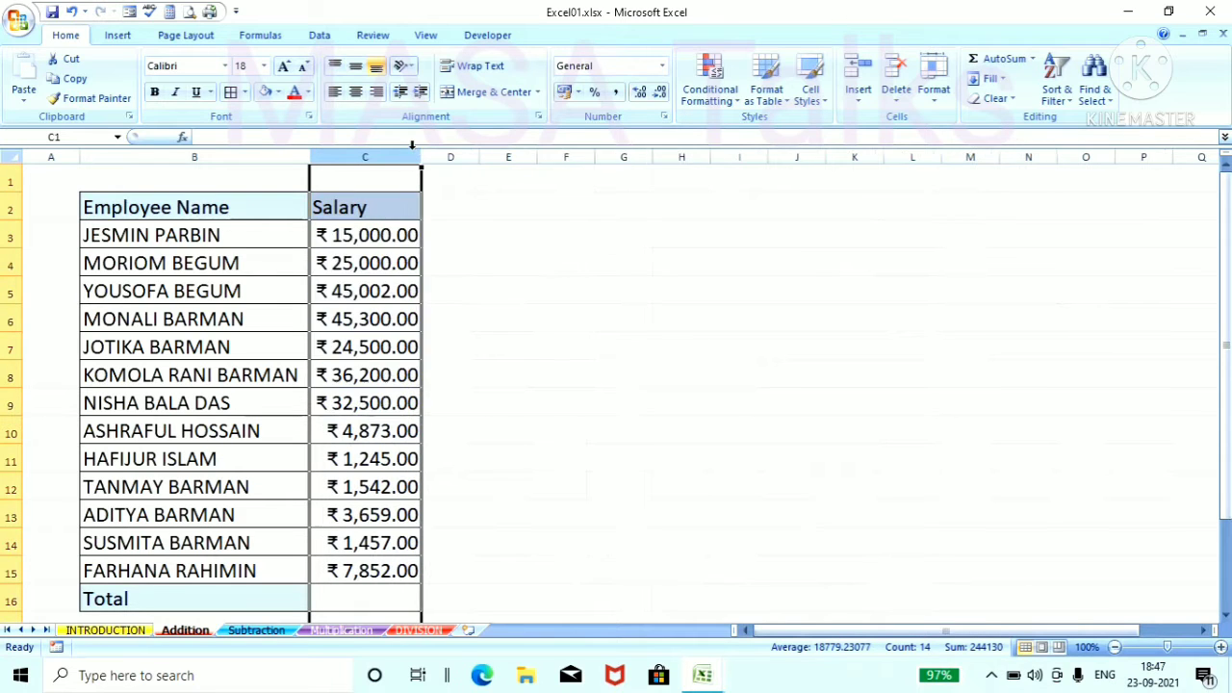
click(507, 208)
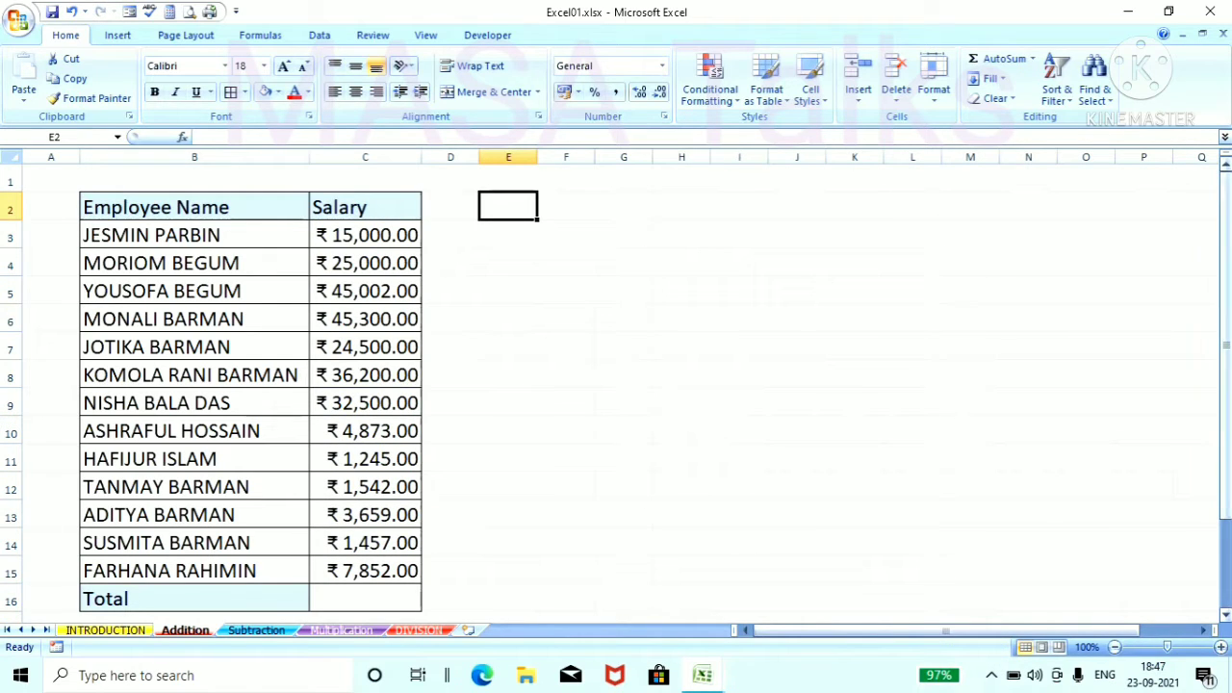
Step: Add the two numbers above cell F6 by entering the formula =45+5 in it
drag(1226, 176, 1225, 185)
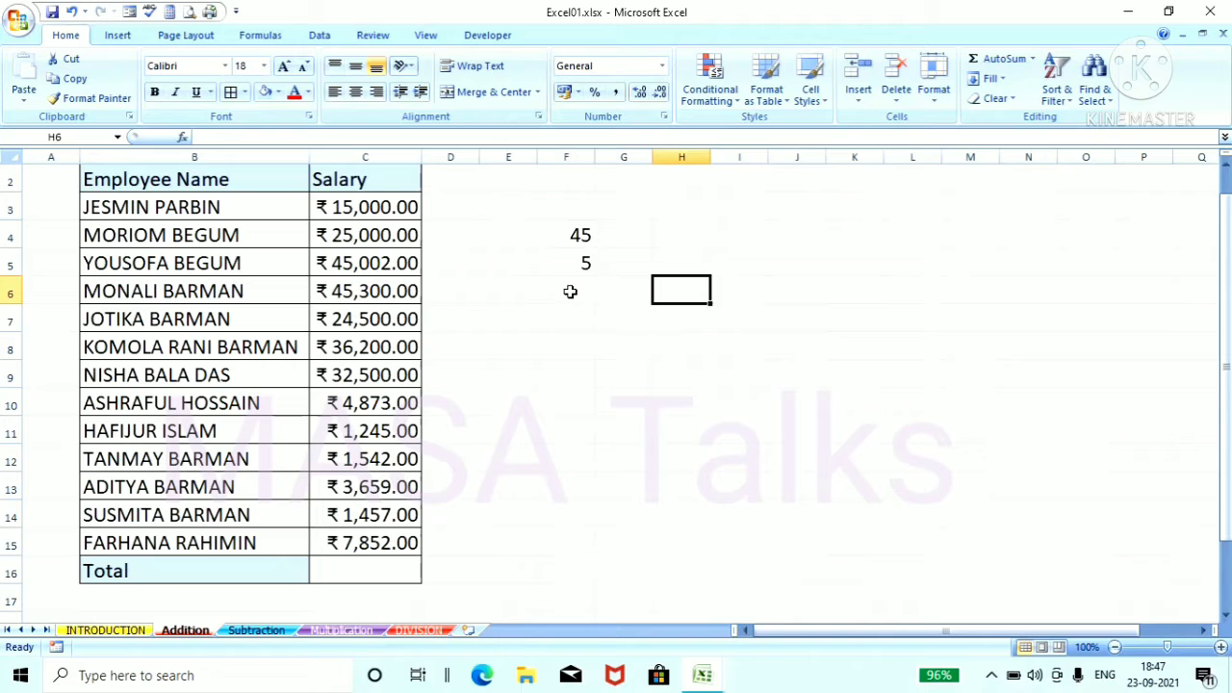
click(570, 292)
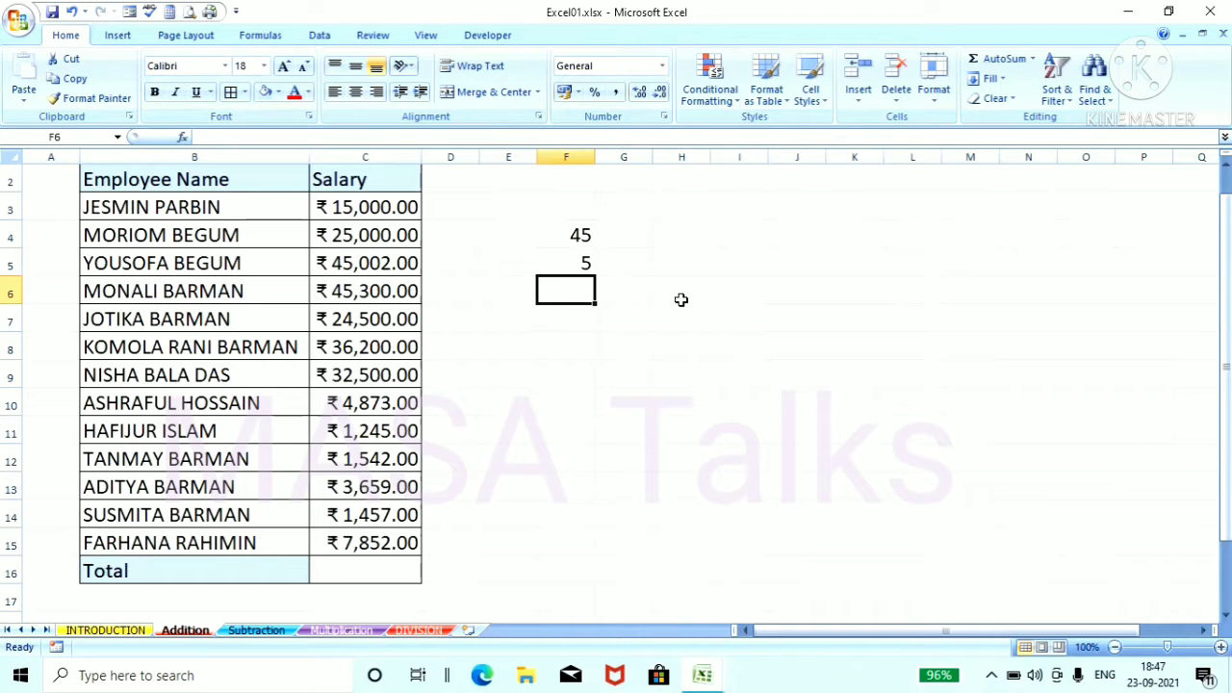
text(=)
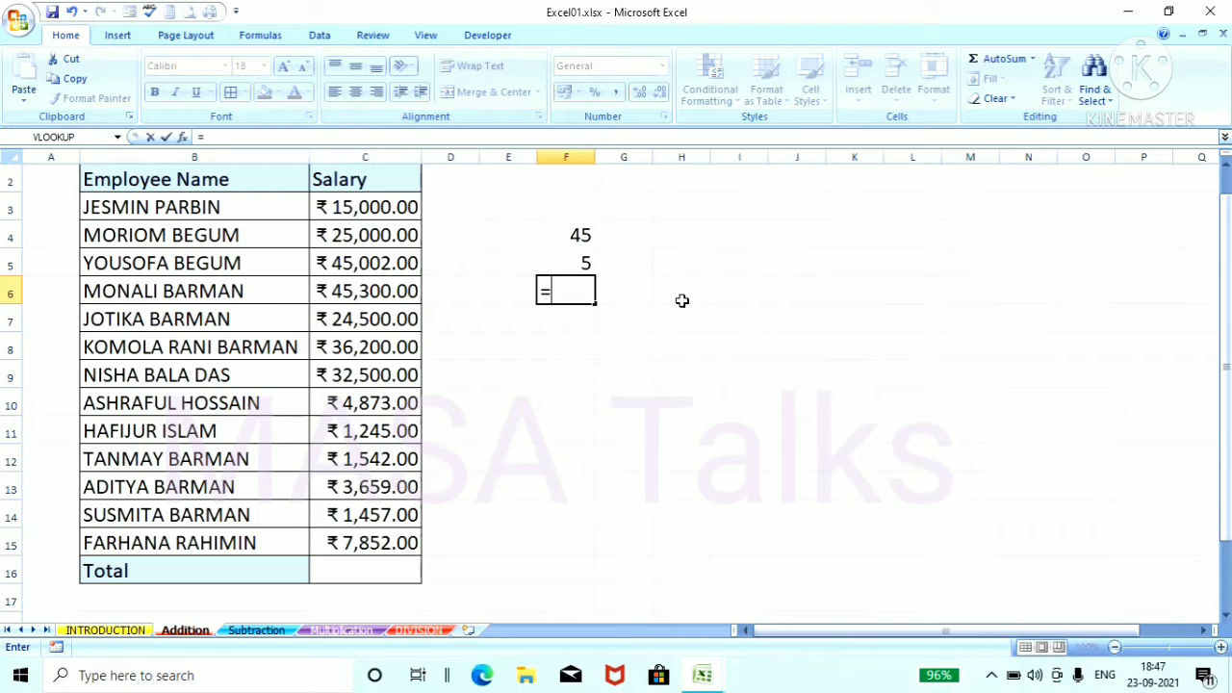
text(45)
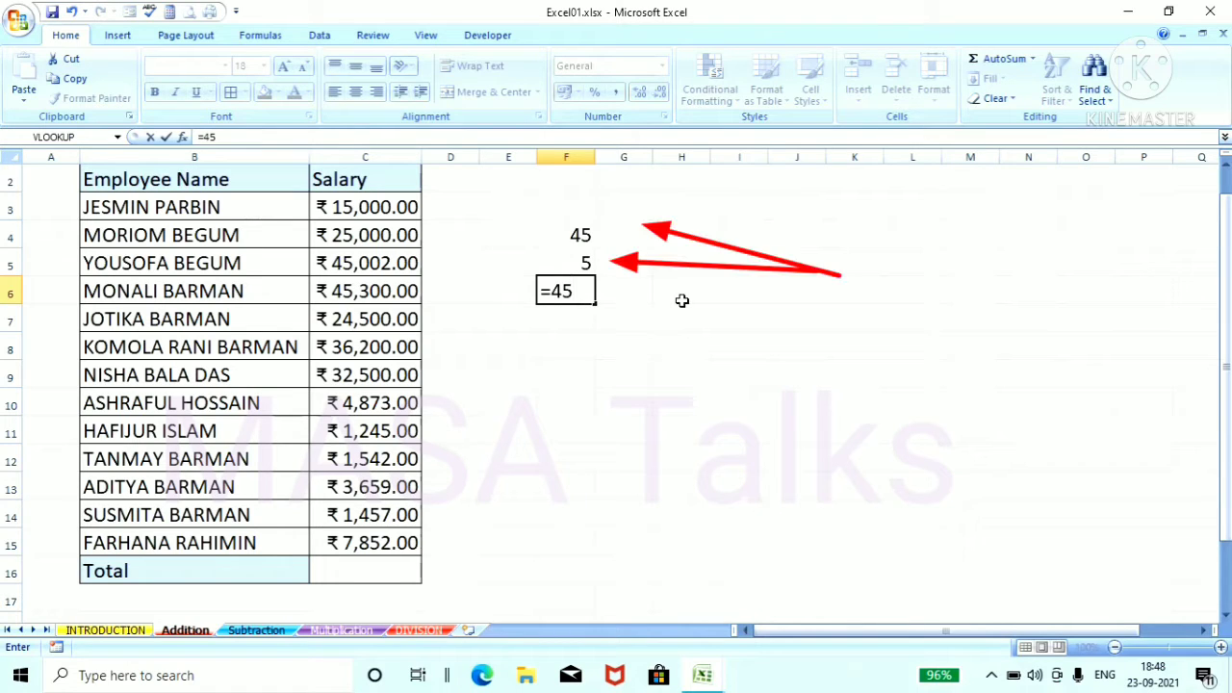
text(+5)
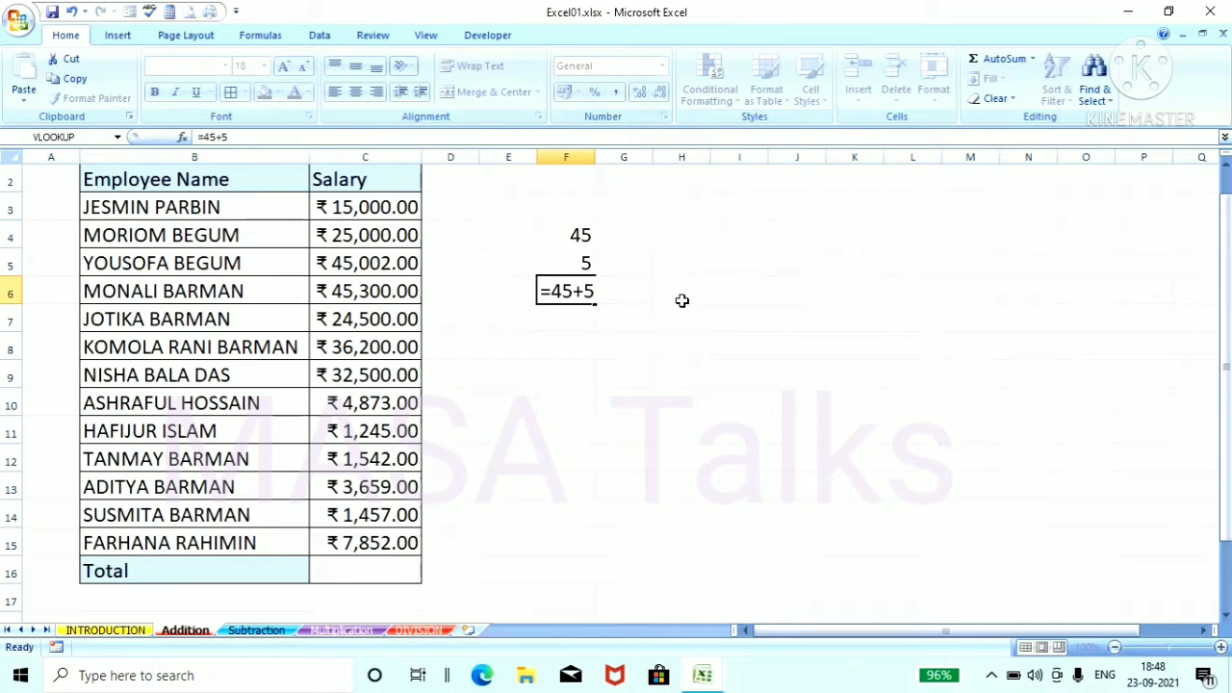
key(Return)
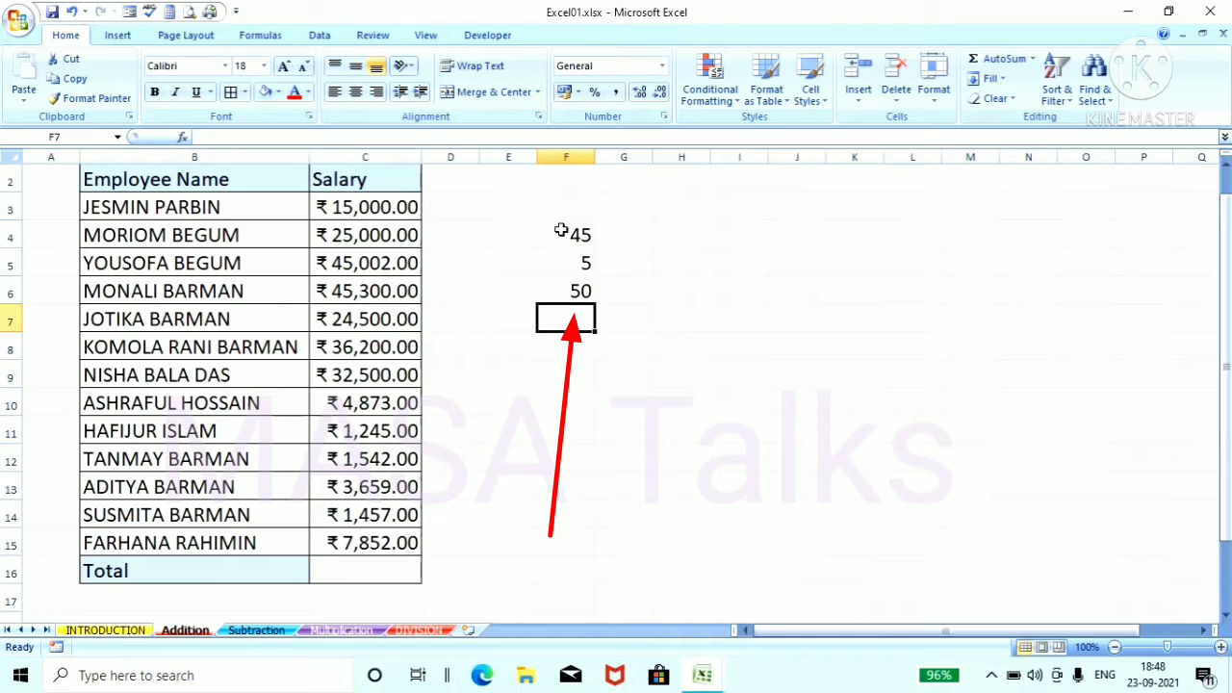
Step: Clear the addition formula from cell F6, leaving the two numbers above it in place
click(559, 291)
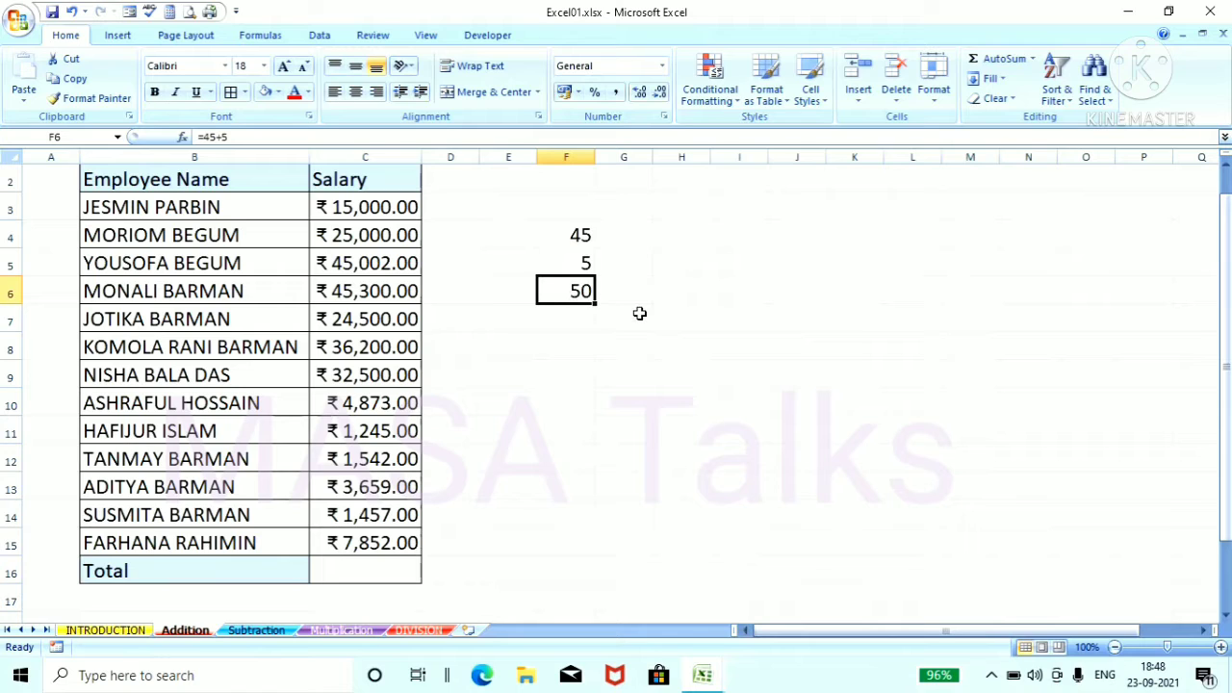
key(BackSpace)
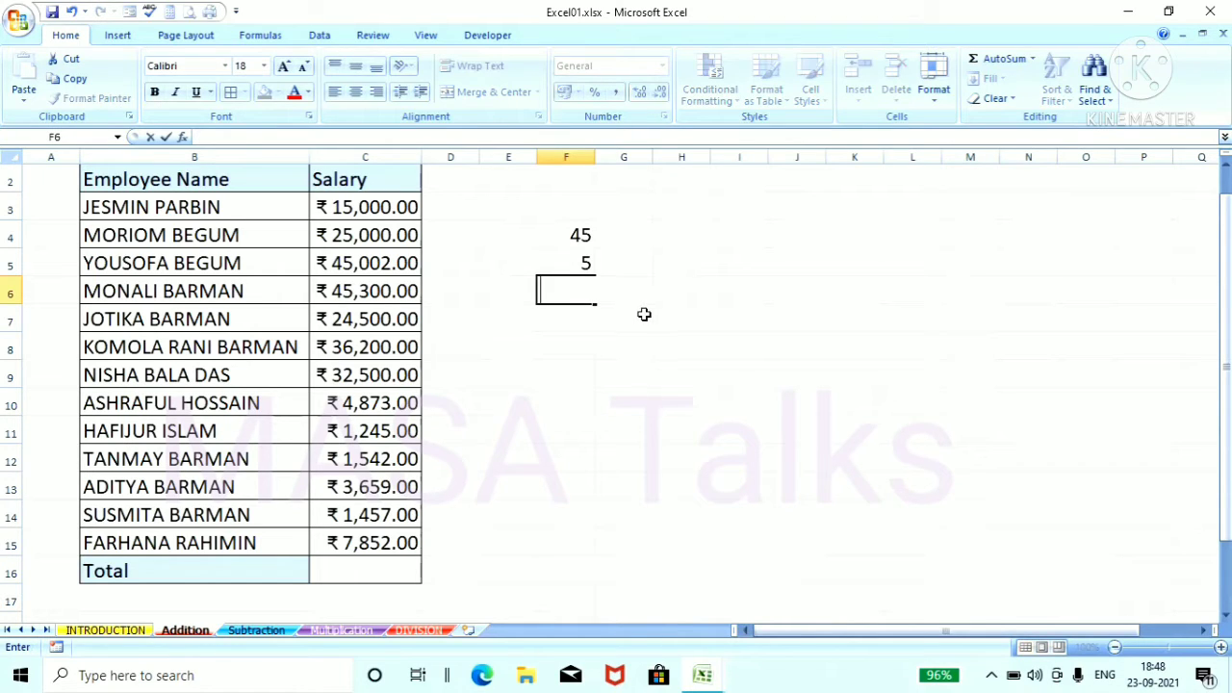
click(637, 336)
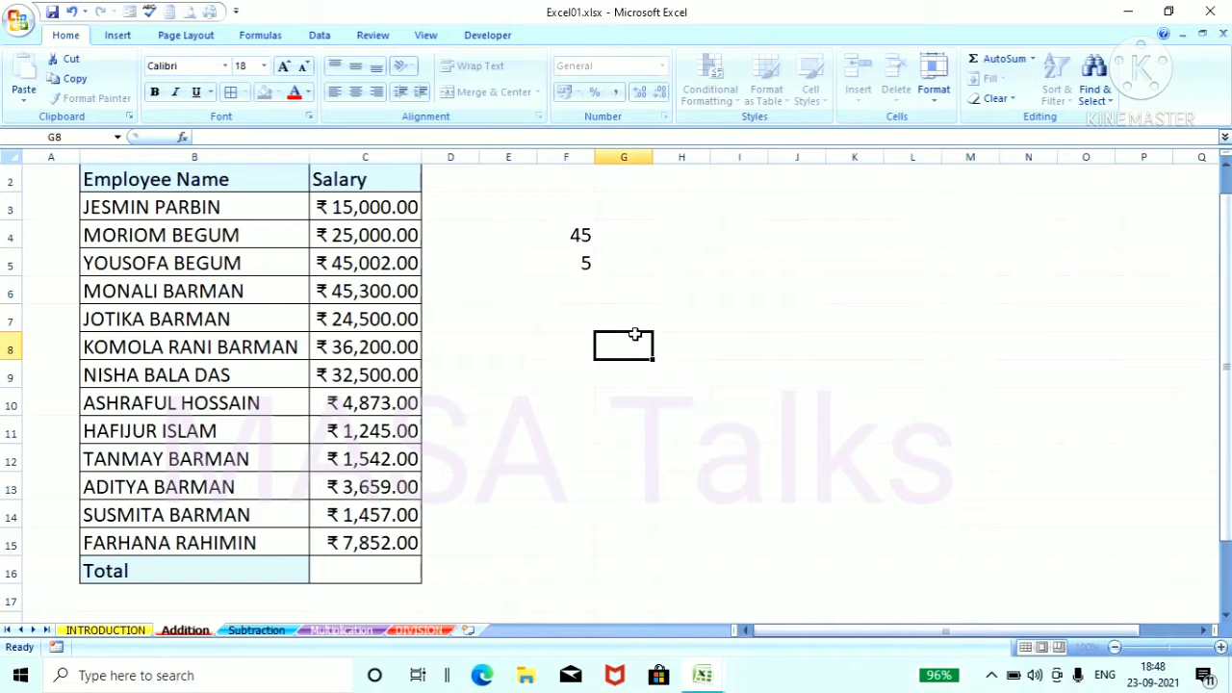
Step: Add 45 and 5 in cell F6 with the SUM function, entering =sum(45,5) with comma-separated arguments
click(560, 290)
text(=s)
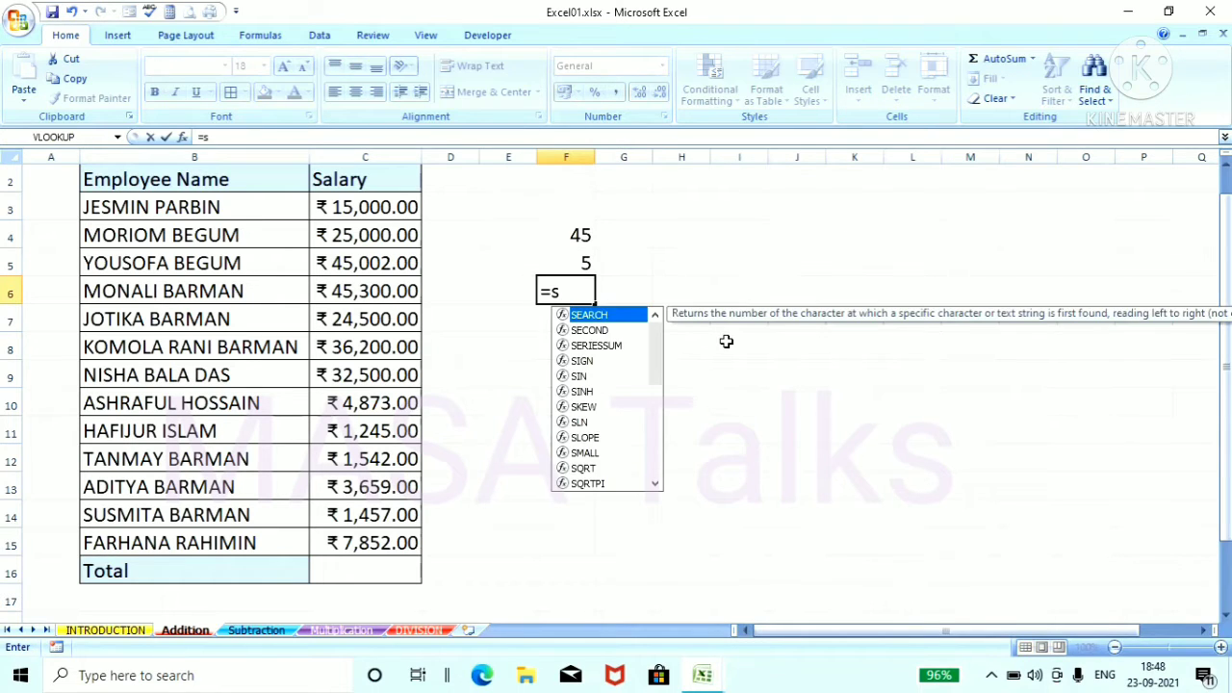
text(um(45)
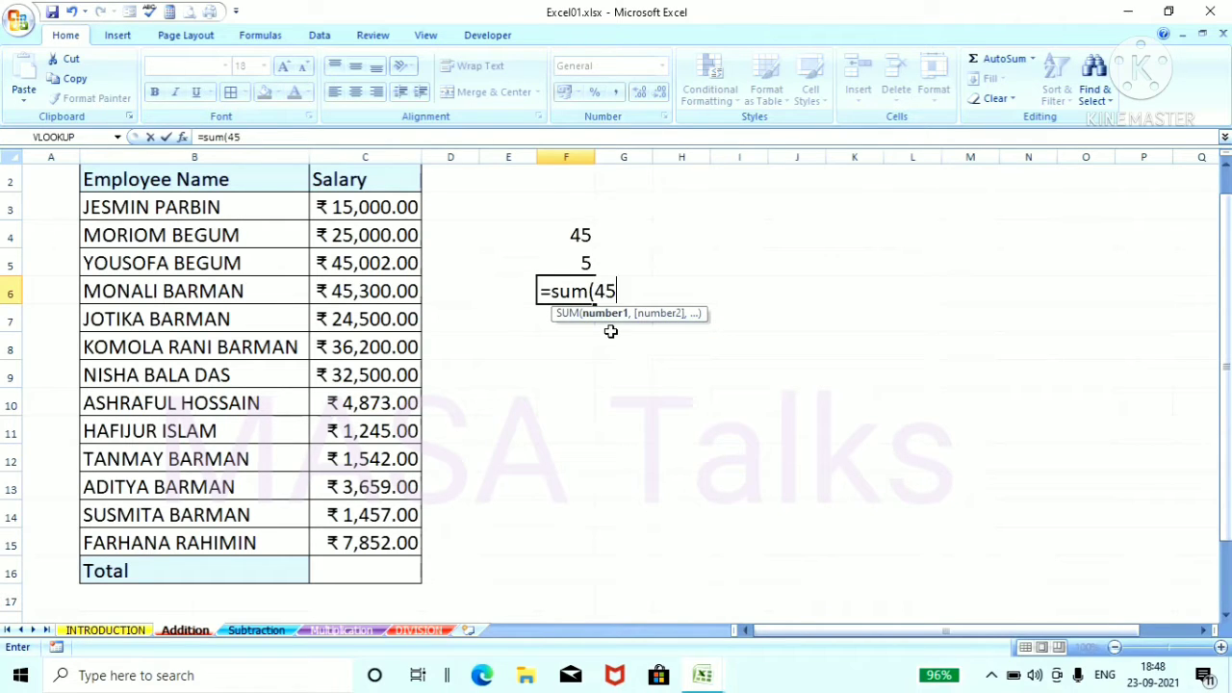
text(,)
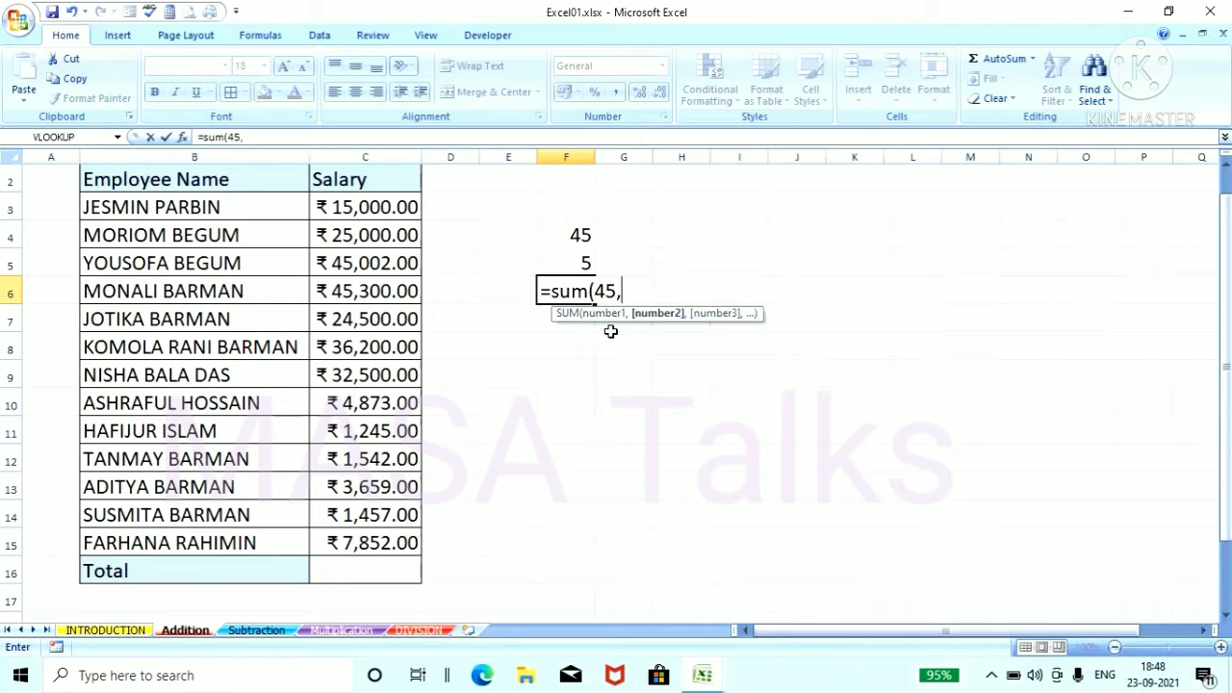
text(5)
key(Return)
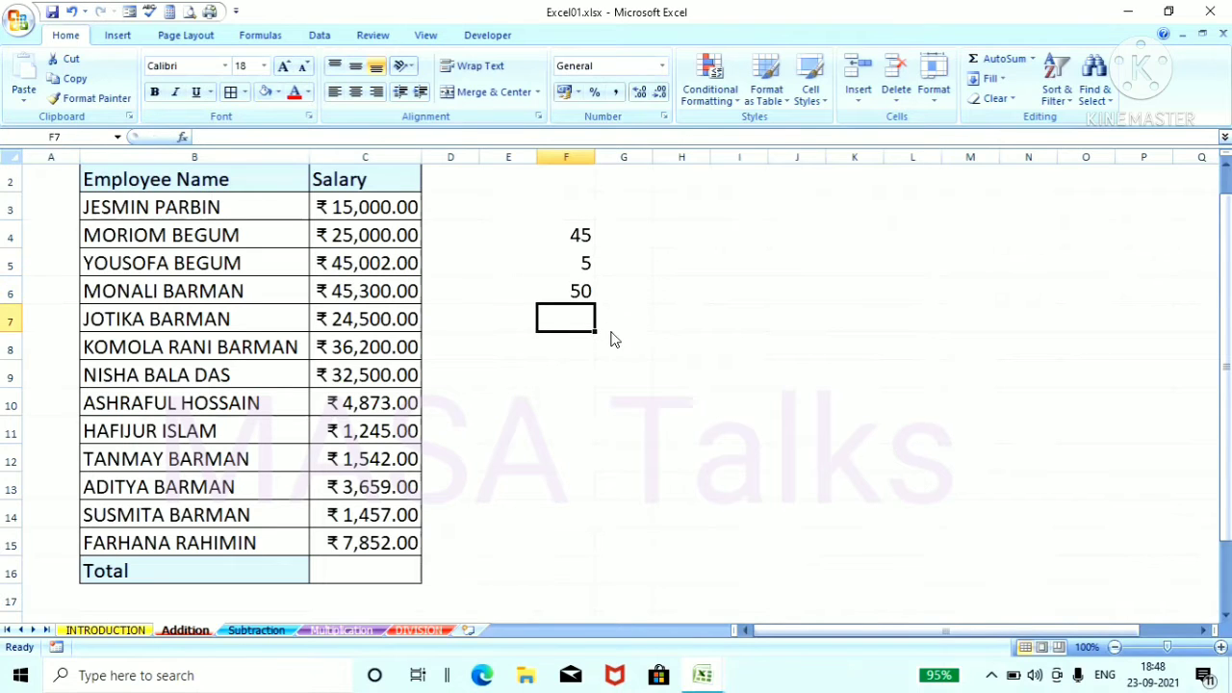
Step: Enter the sample numbers 4578, 365 and 658 in cells H4 to H6
click(680, 237)
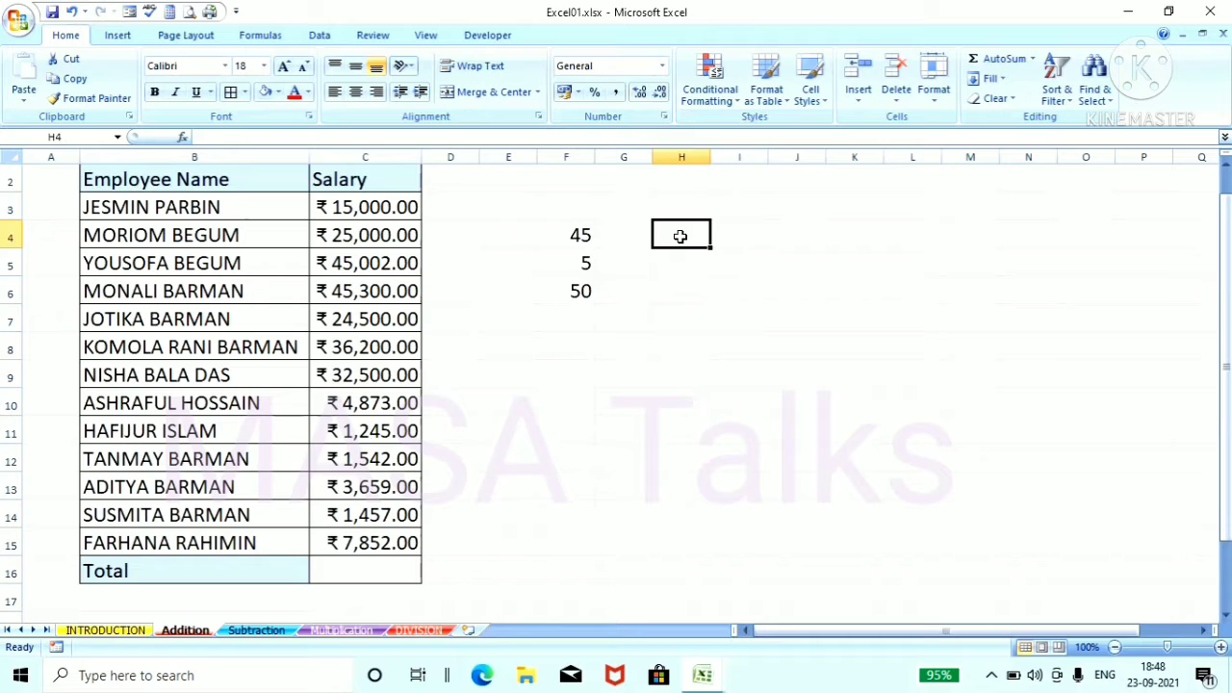
text(4578)
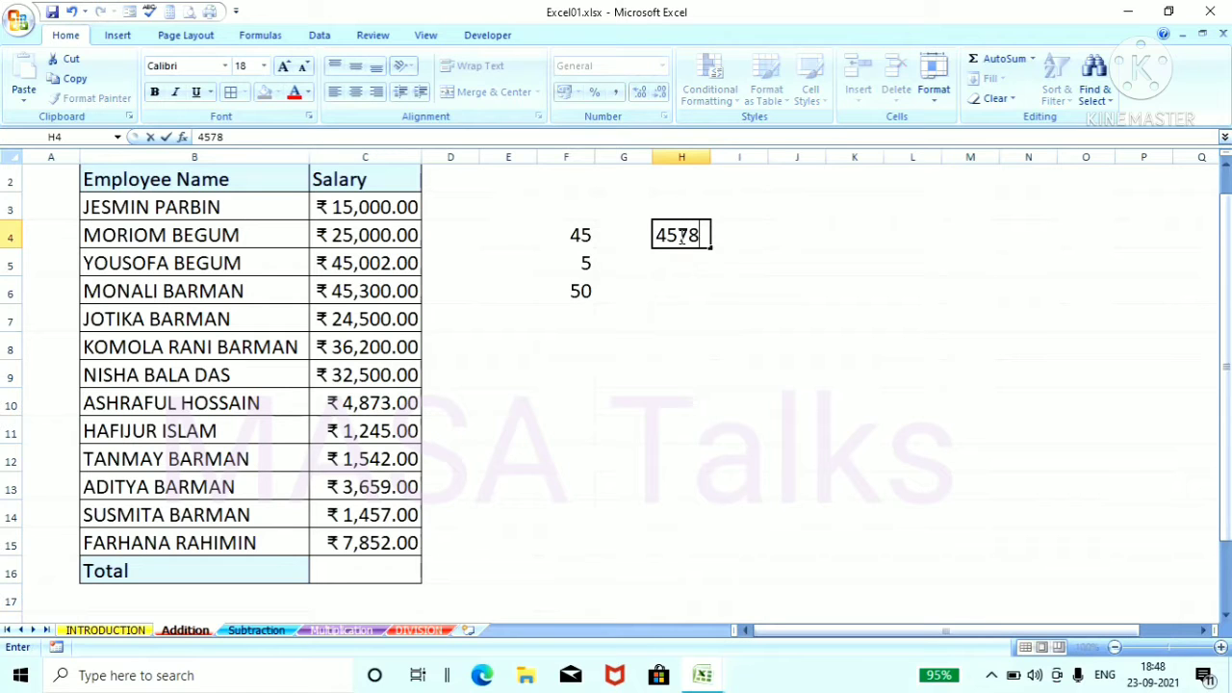
click(1038, 341)
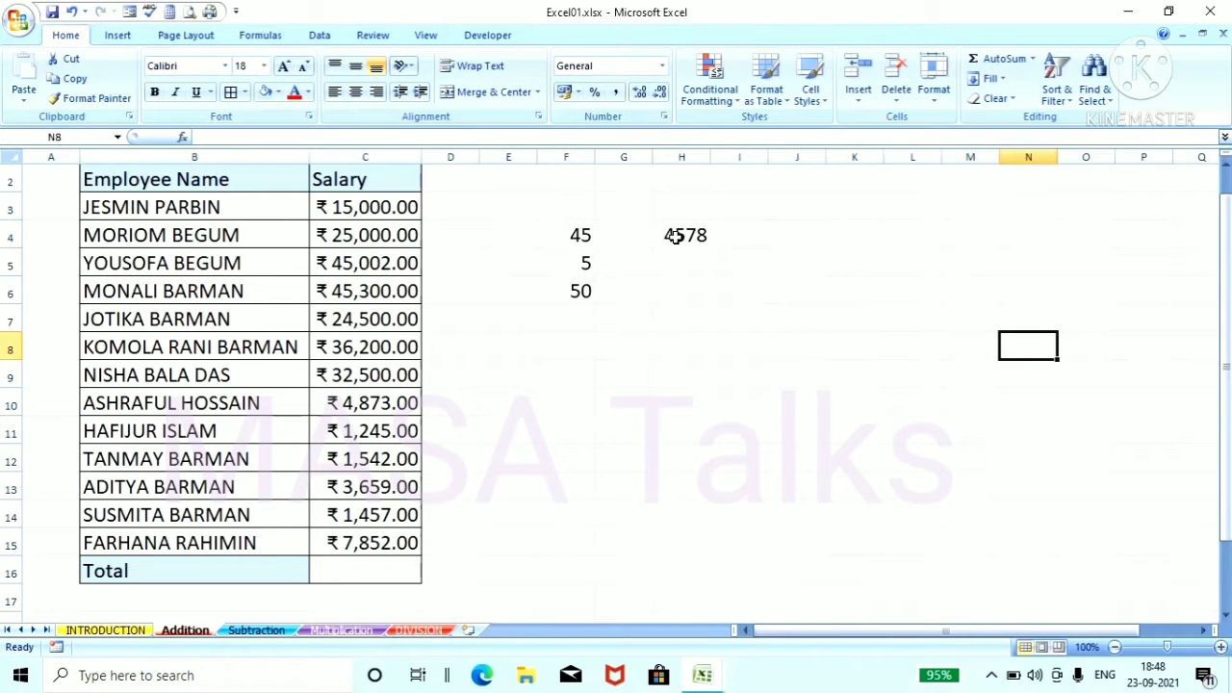
click(673, 258)
text(365)
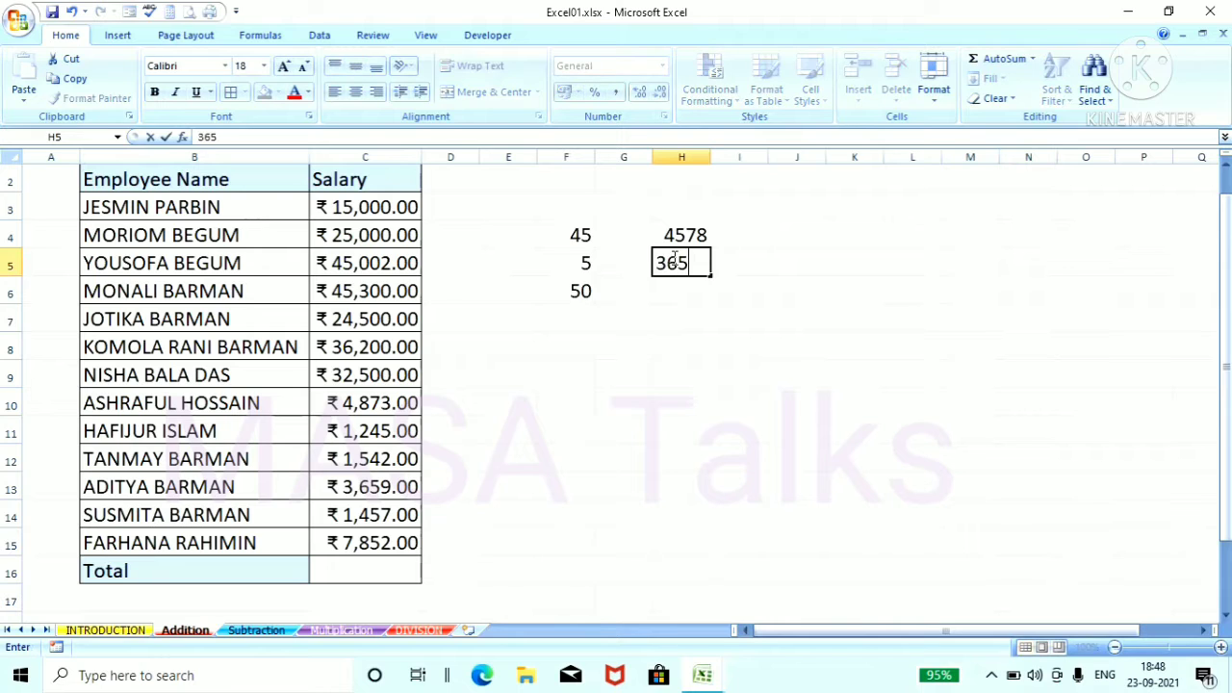
key(Return)
text(658)
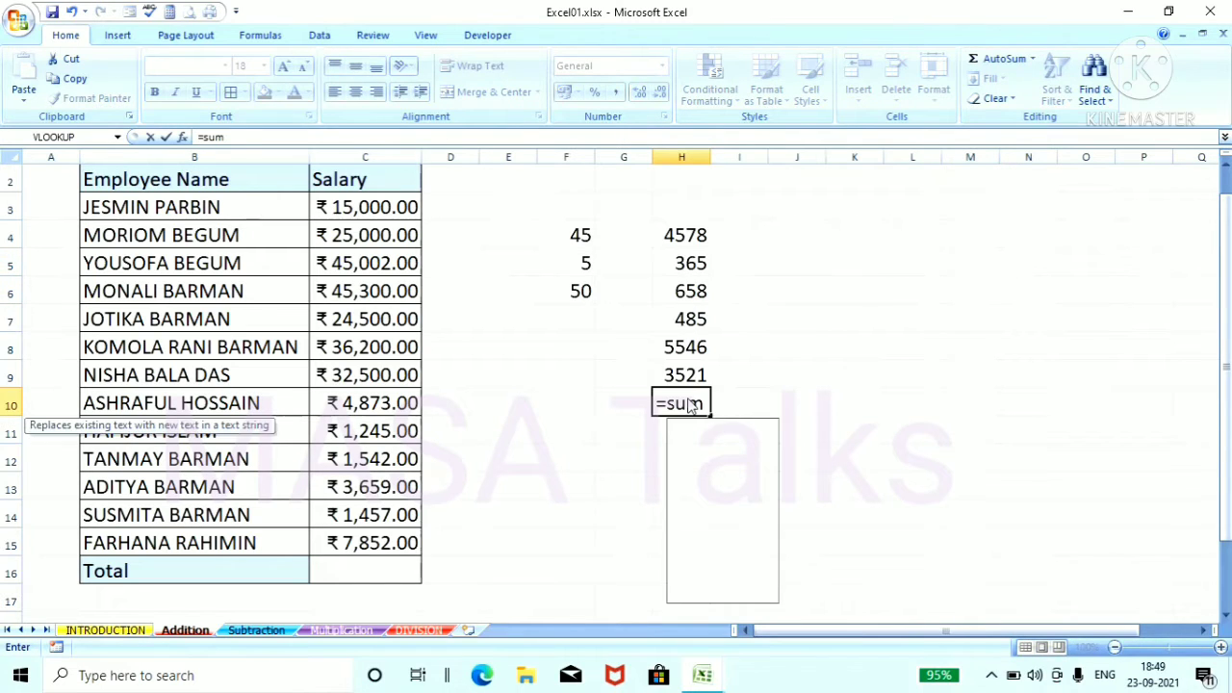
Step: Total the six numbers above cell H10 with the SUM function, listing them as comma-separated arguments: =sum(4578,365,658,485,5546,3521)
text(()
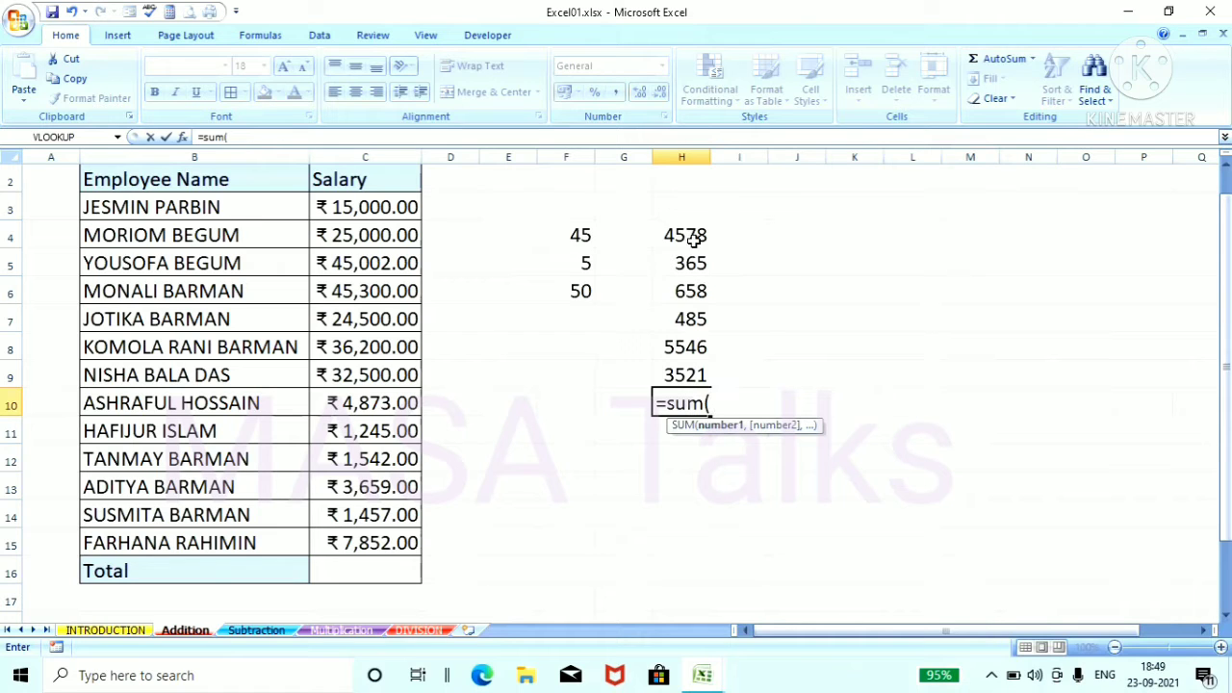
text(4578)
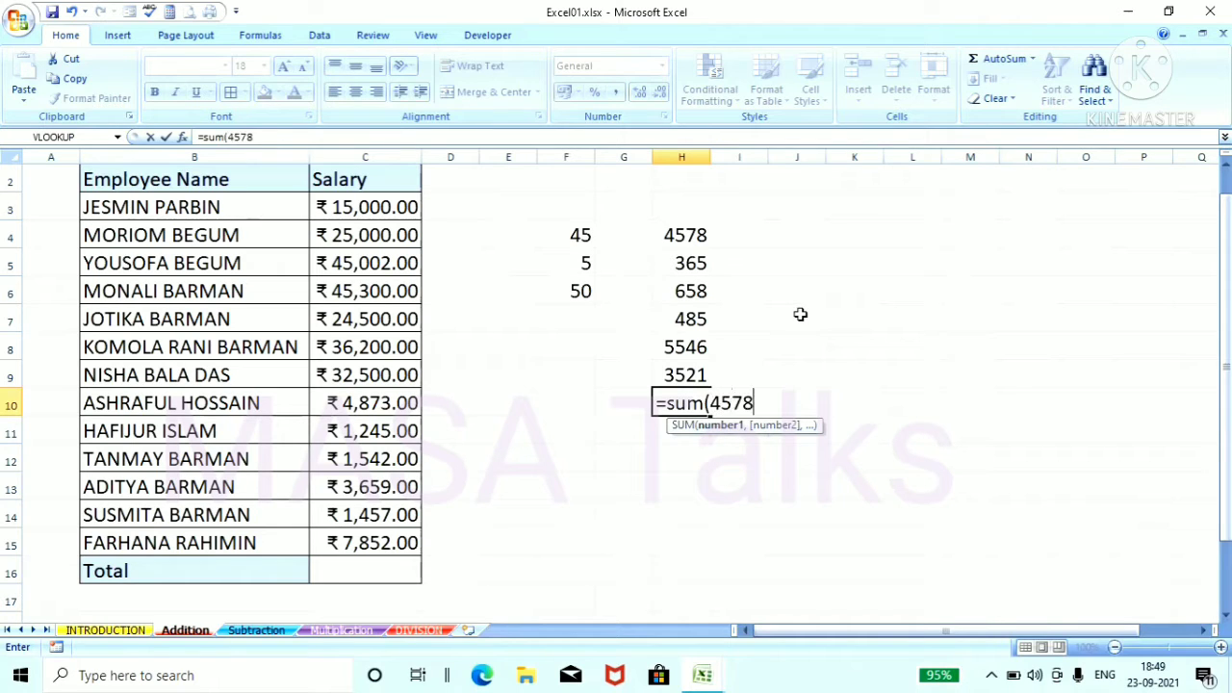
text(,365)
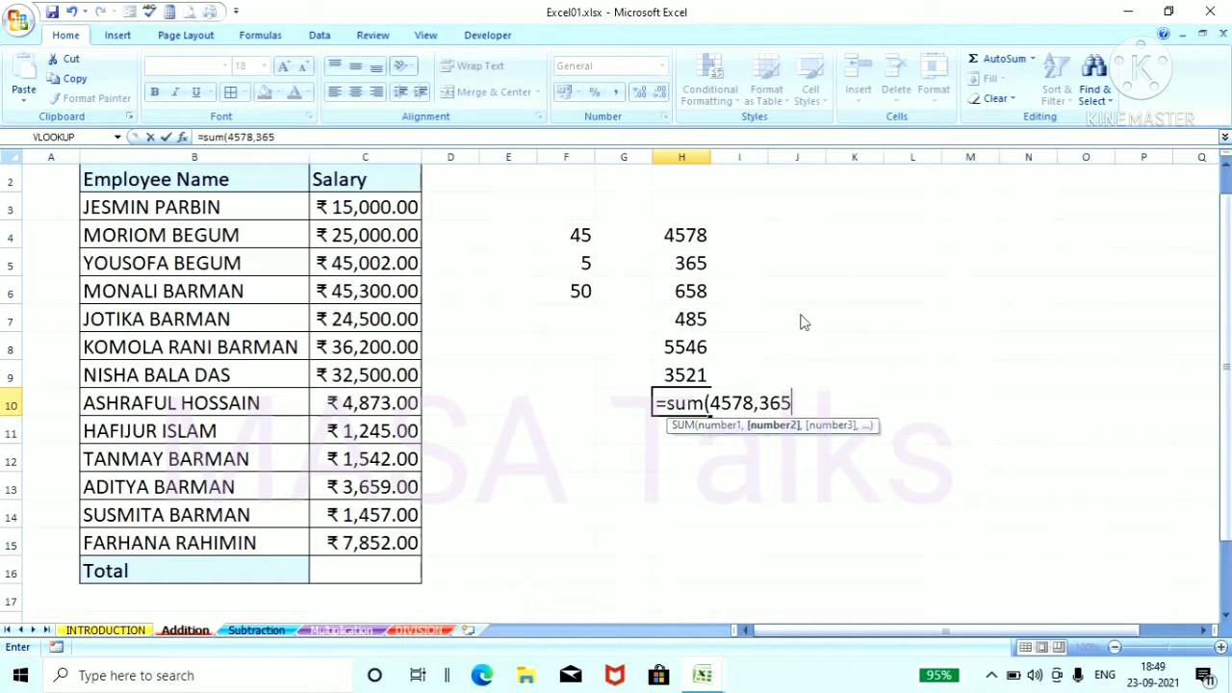
text(,)
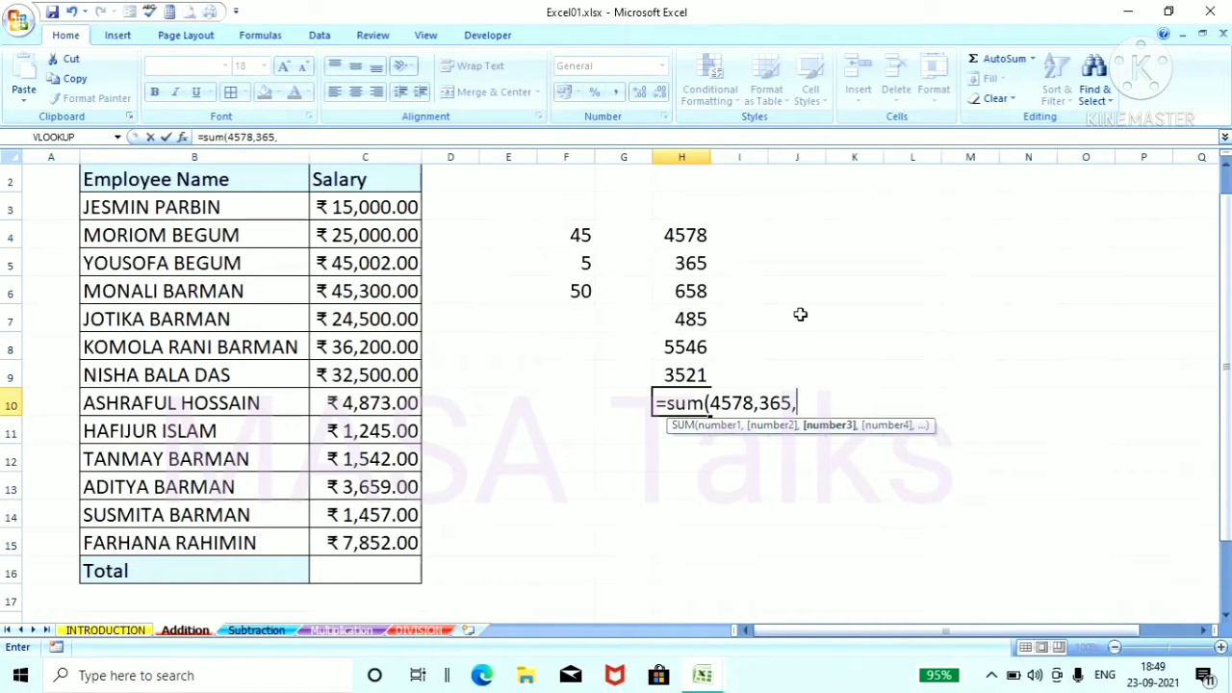
text(658,)
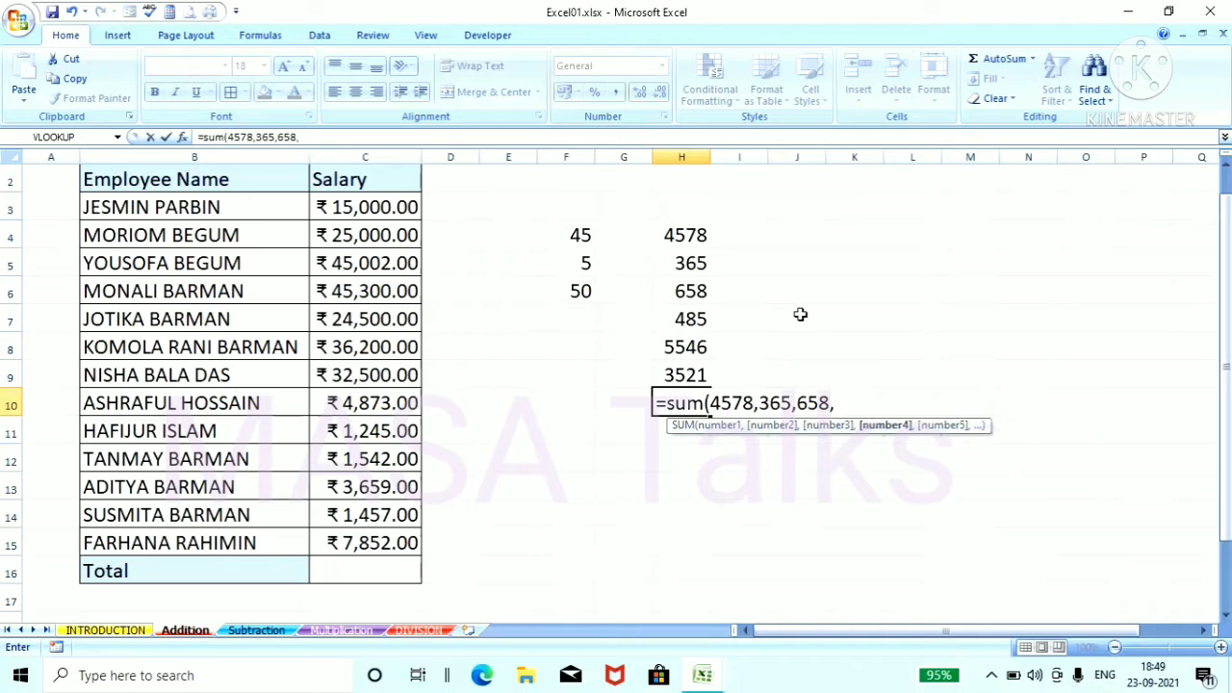
text(485,5546)
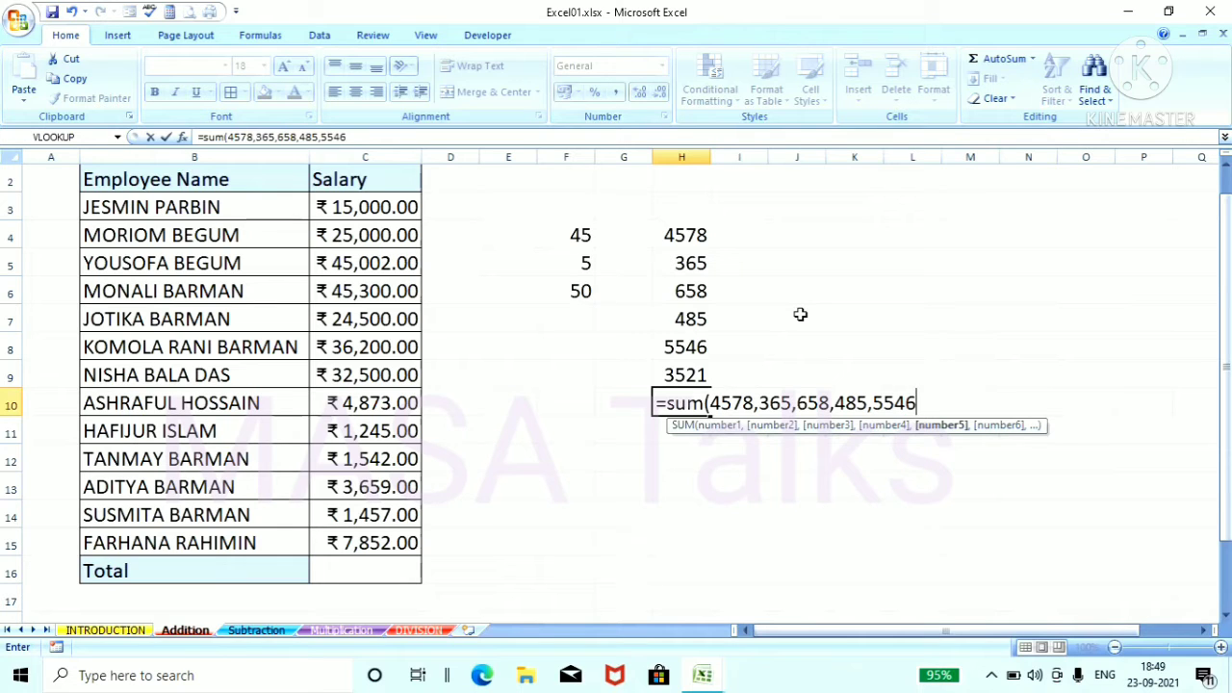
text(,3521)
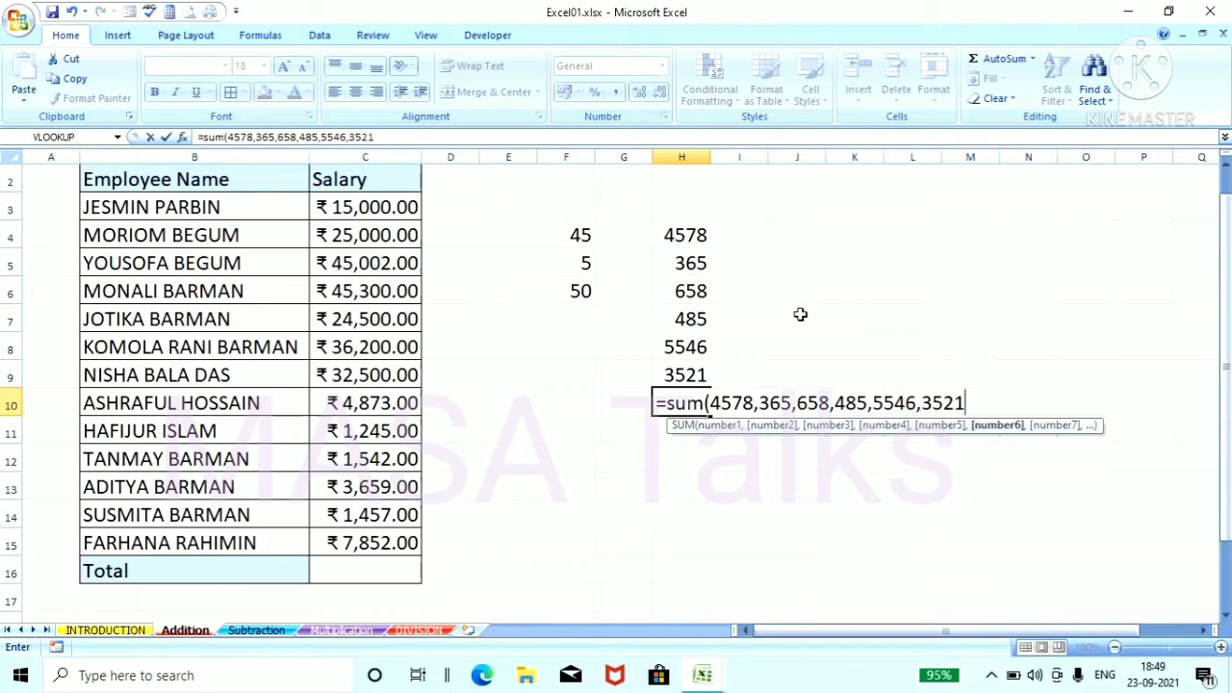
key(Return)
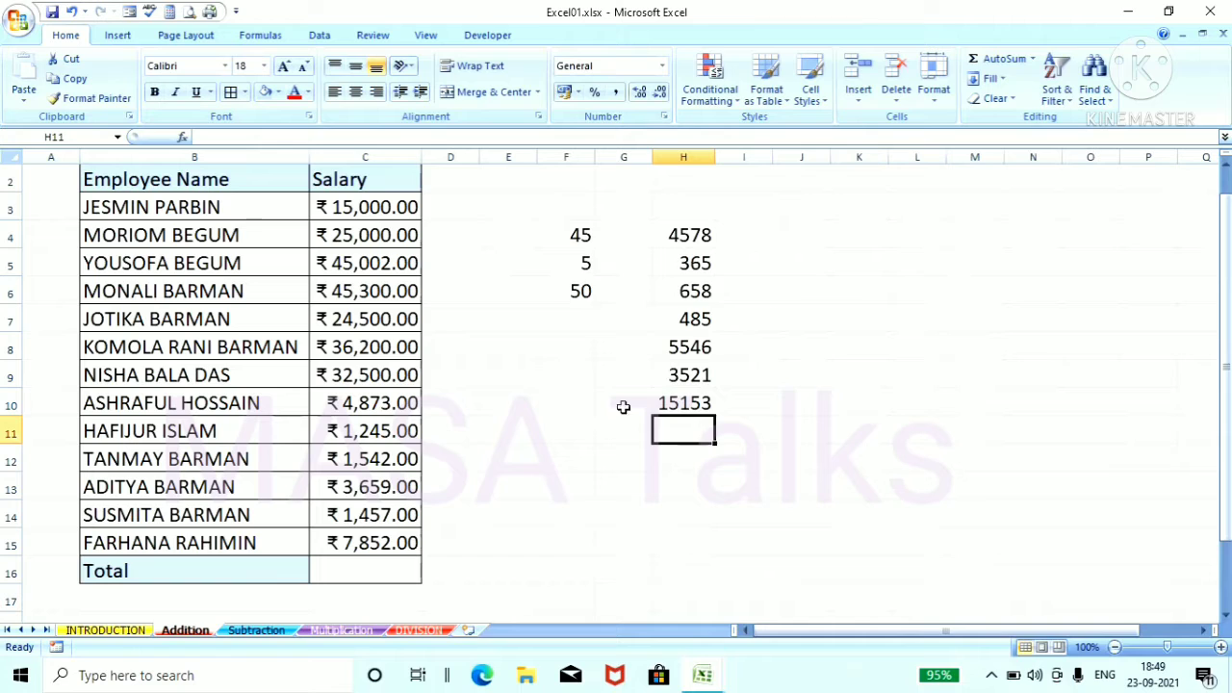
click(658, 402)
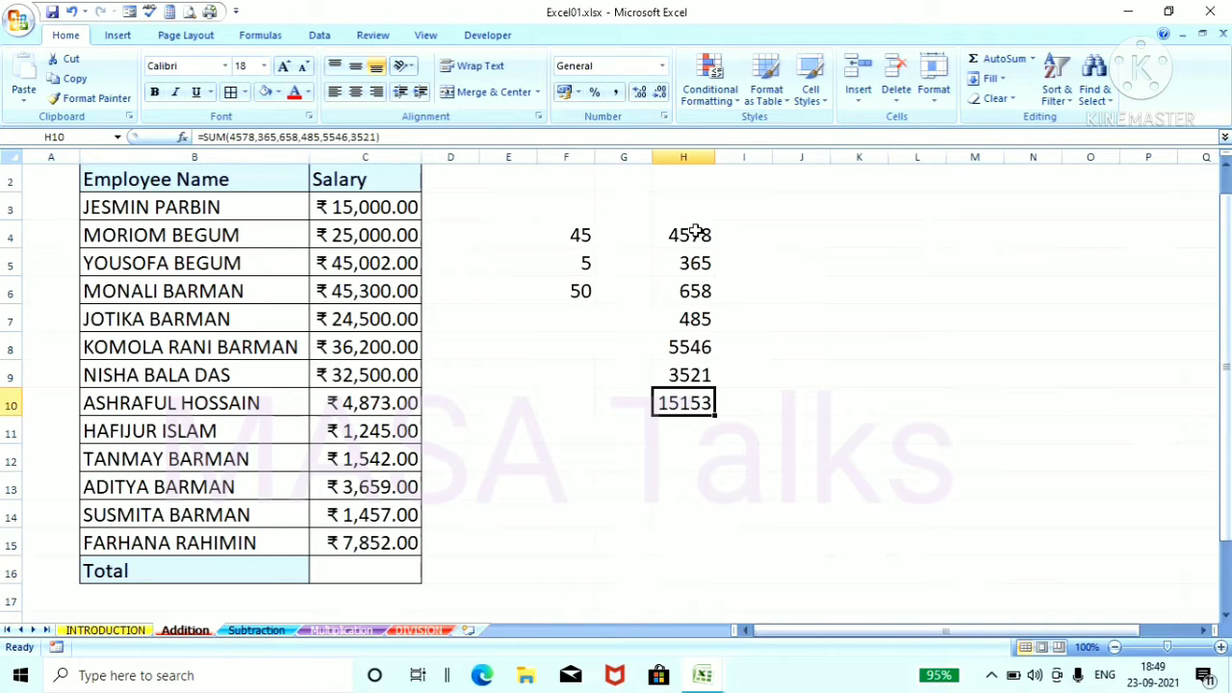
click(788, 431)
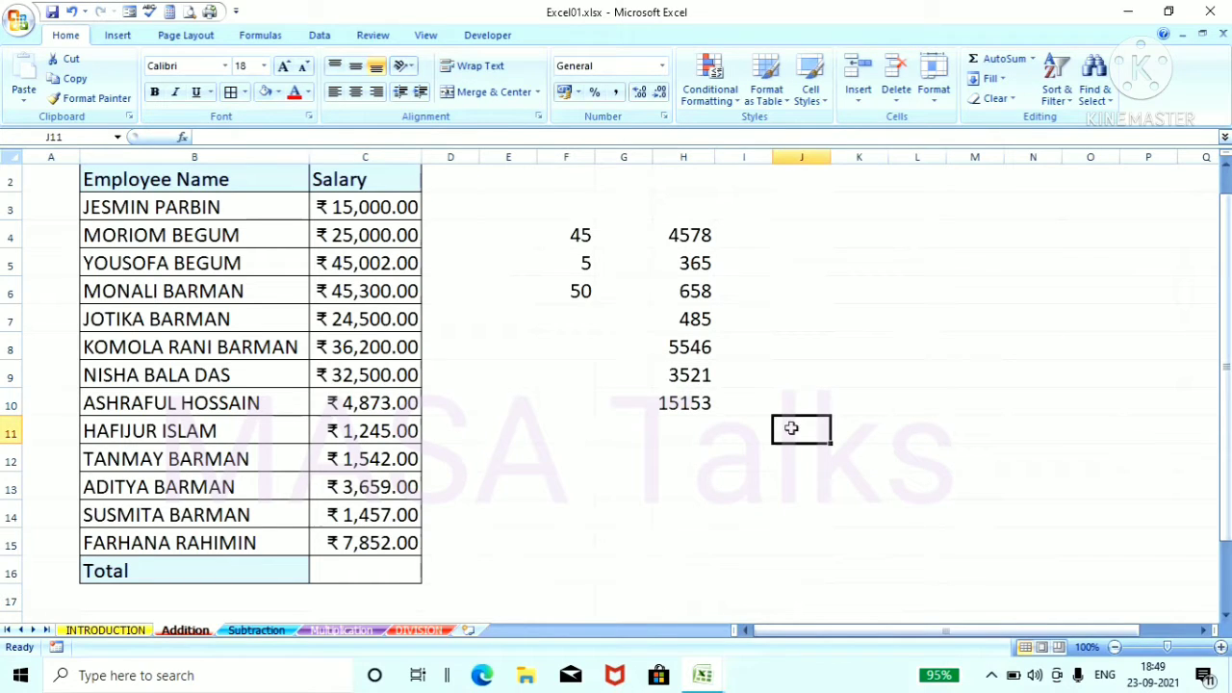
click(703, 401)
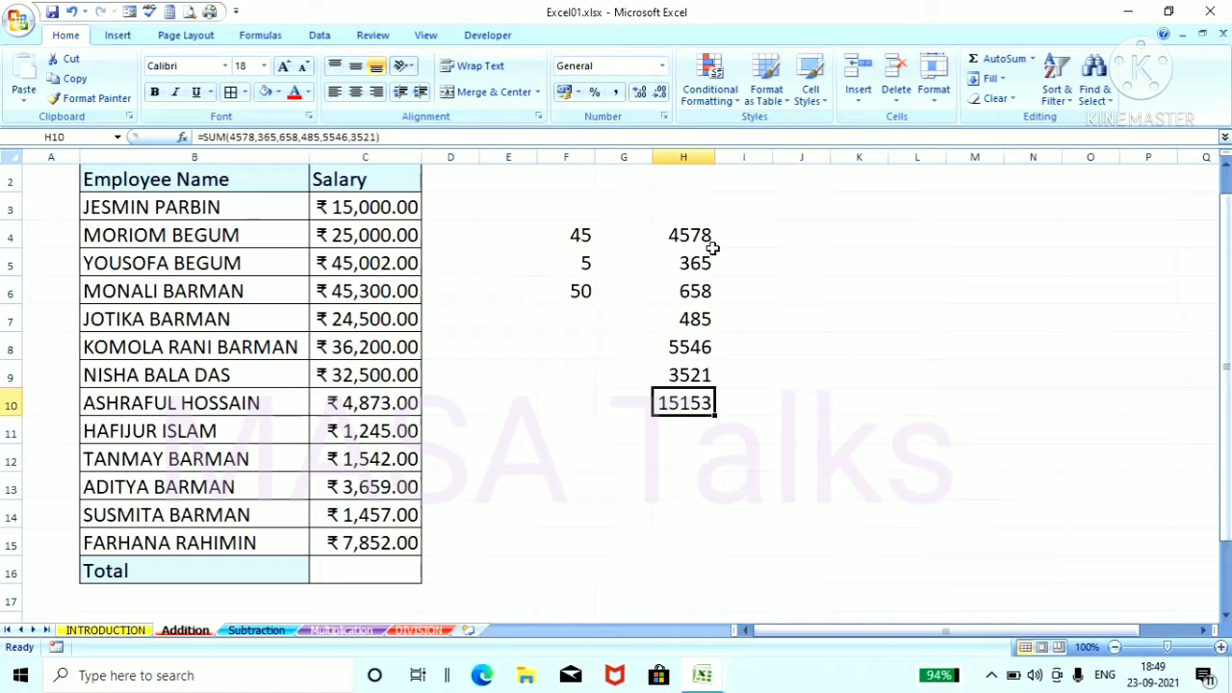
Step: Copy the six numbers in H4 to H9 into column J, starting at cell J4
drag(713, 247, 707, 375)
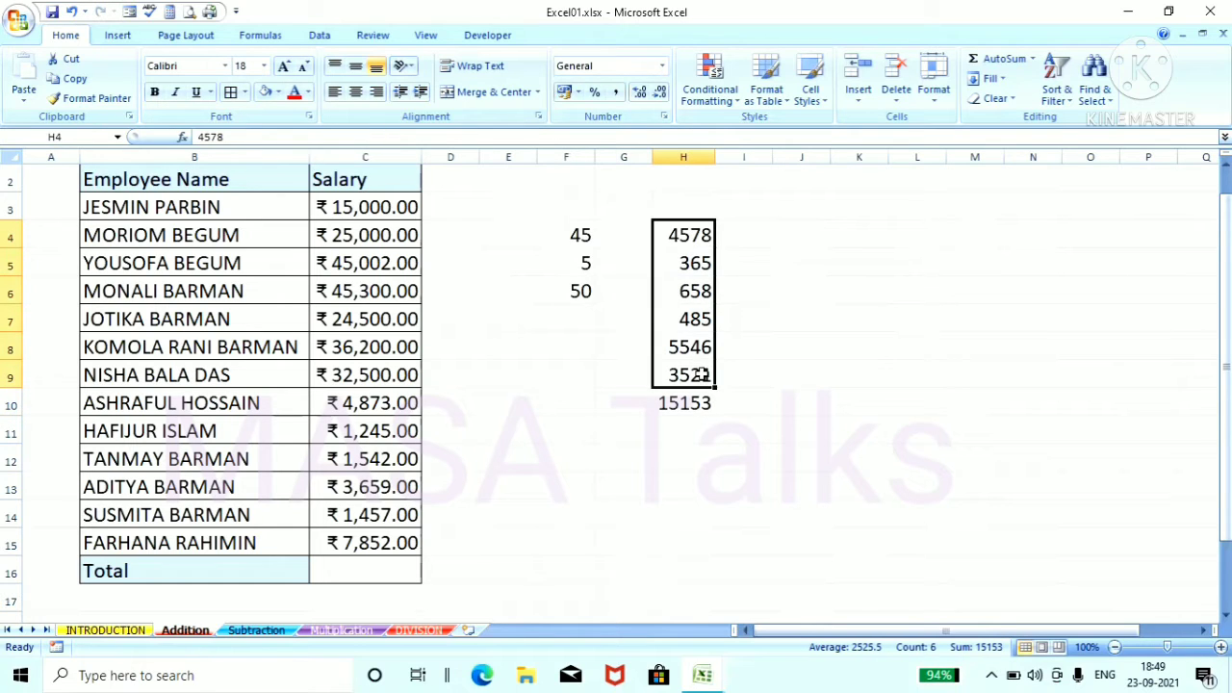
right_click(699, 308)
click(847, 351)
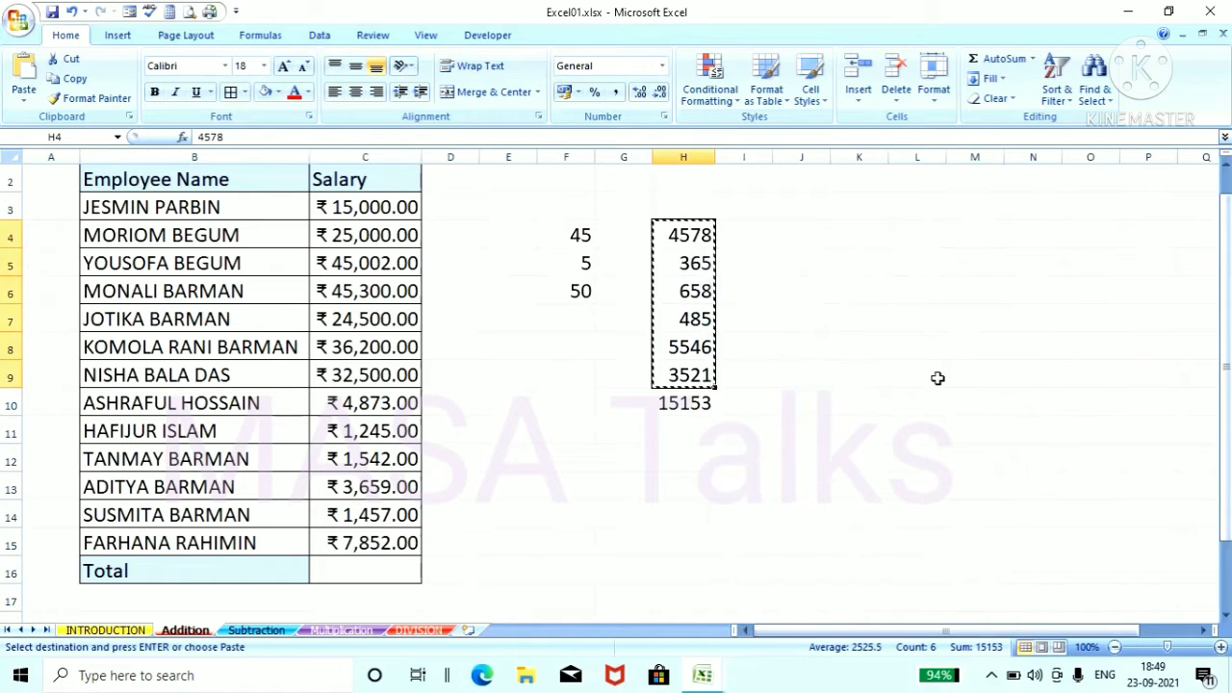
click(818, 233)
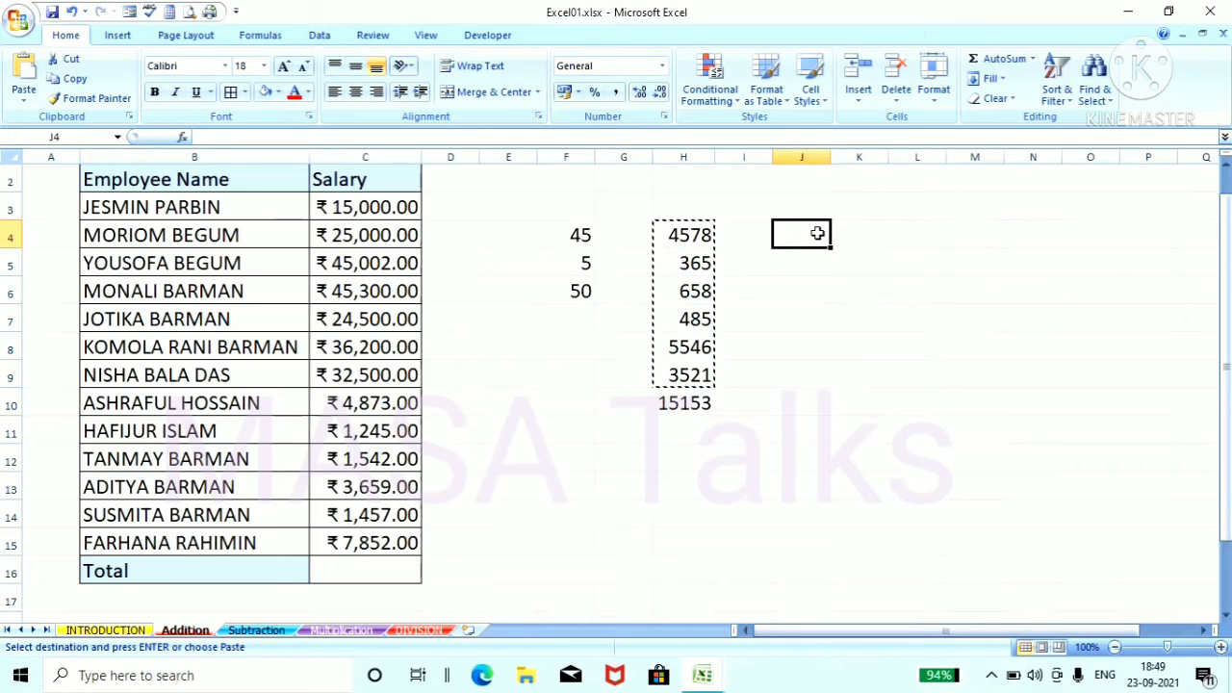
right_click(817, 233)
click(924, 285)
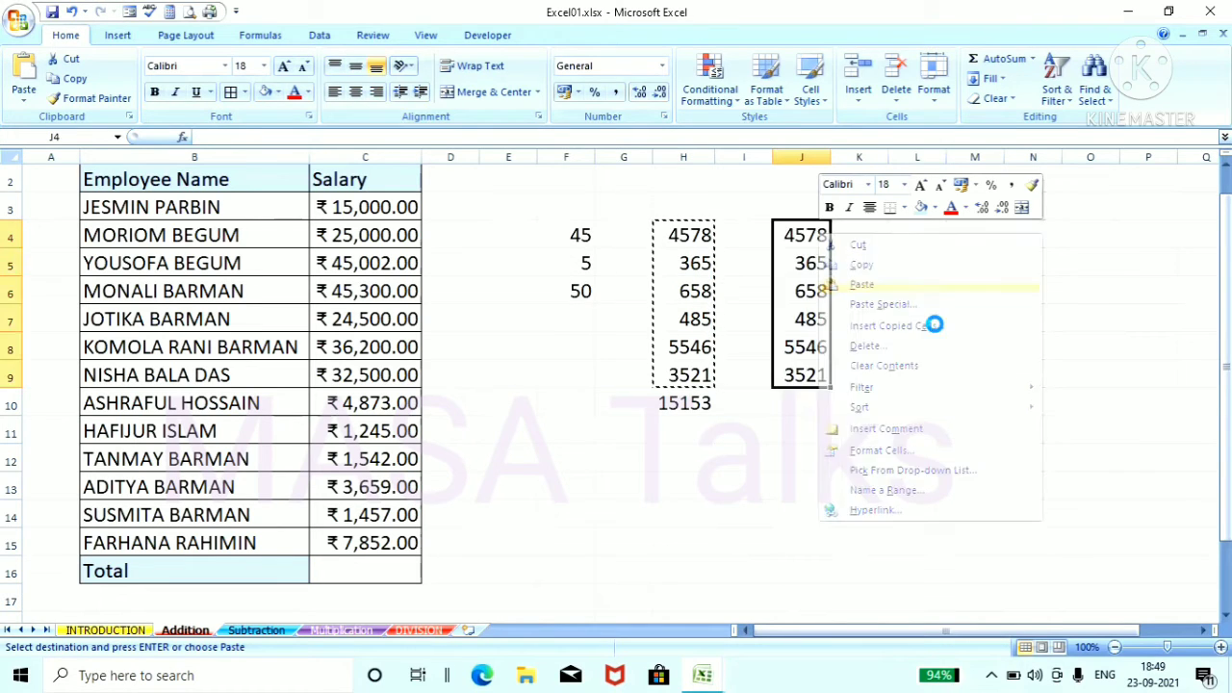
click(936, 339)
Step: Total the copied numbers in cell J10 with individual cell references, entering =sum(j4,j5,j6,j7,j8,j9)
click(809, 402)
text(=sum(j)
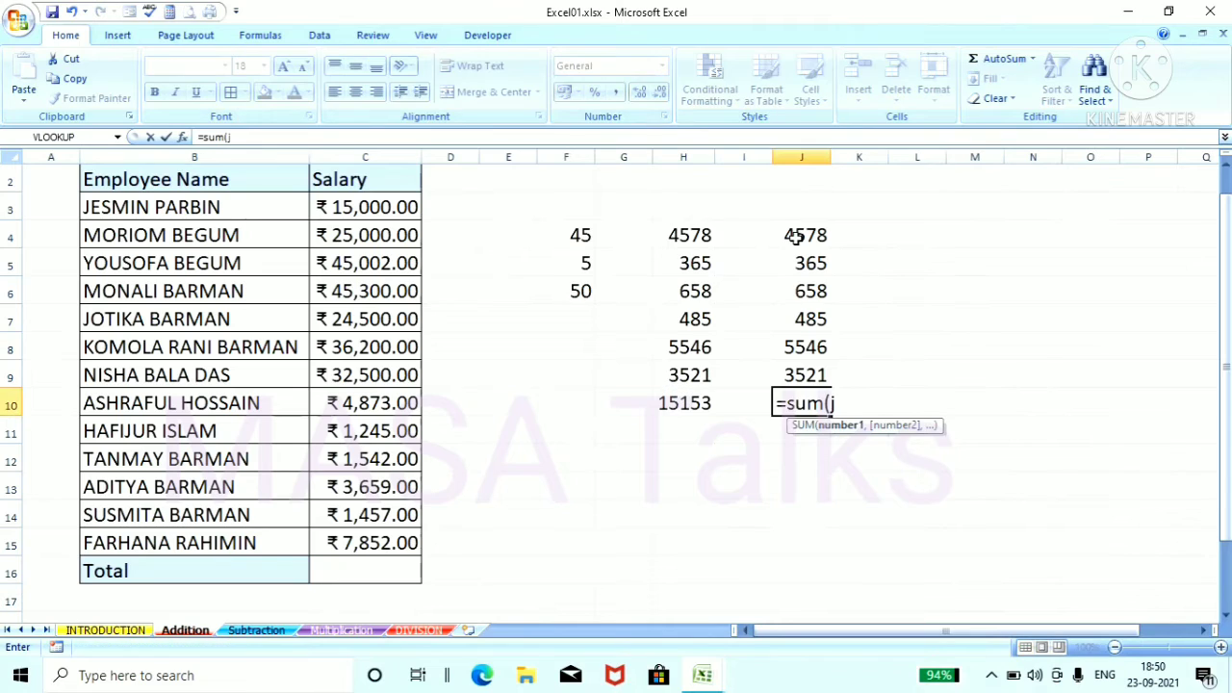
text(4,j)
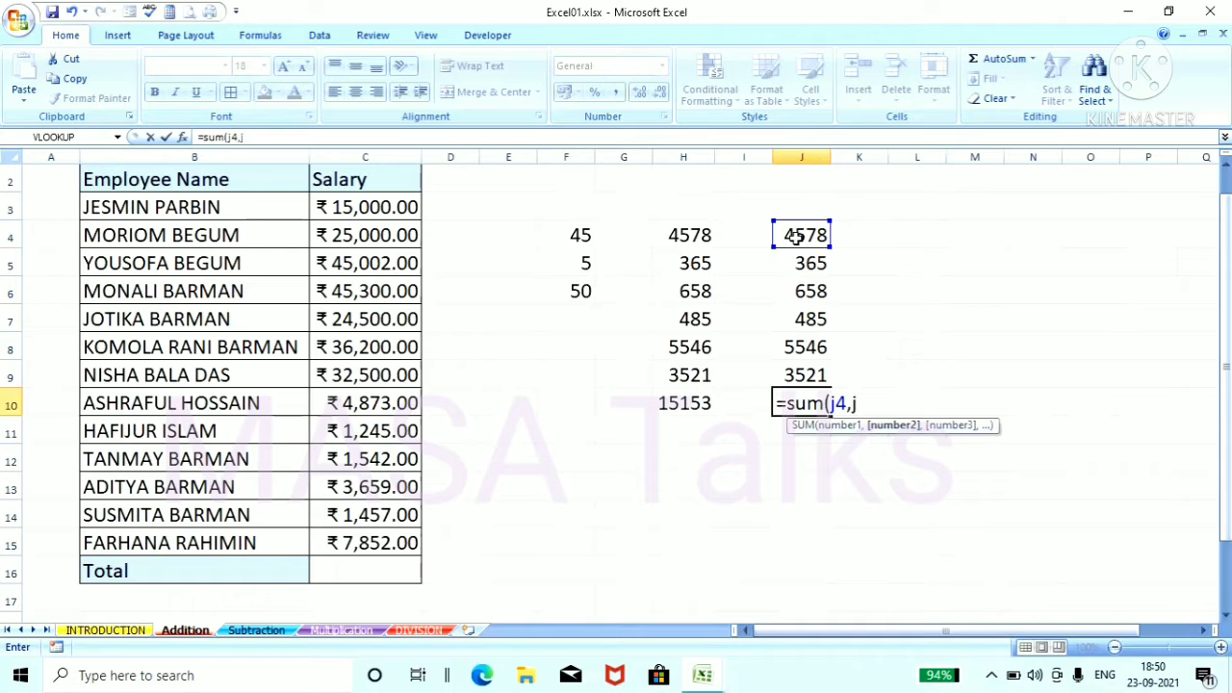
text(5,)
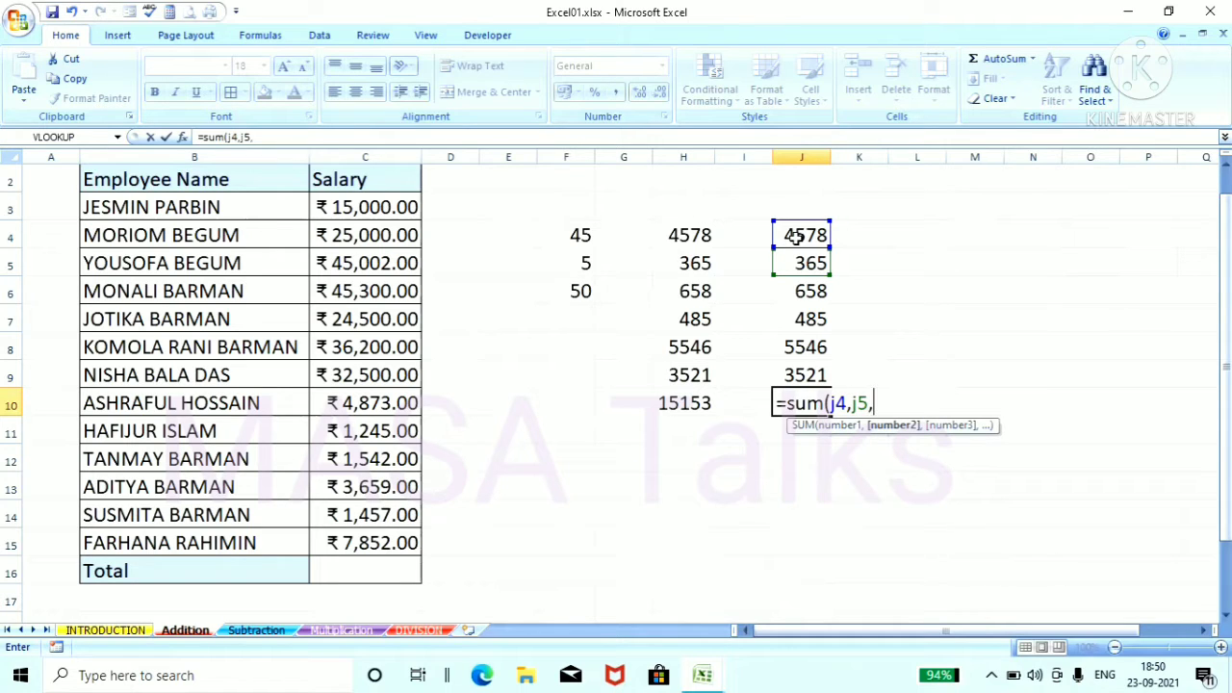
text(j6)
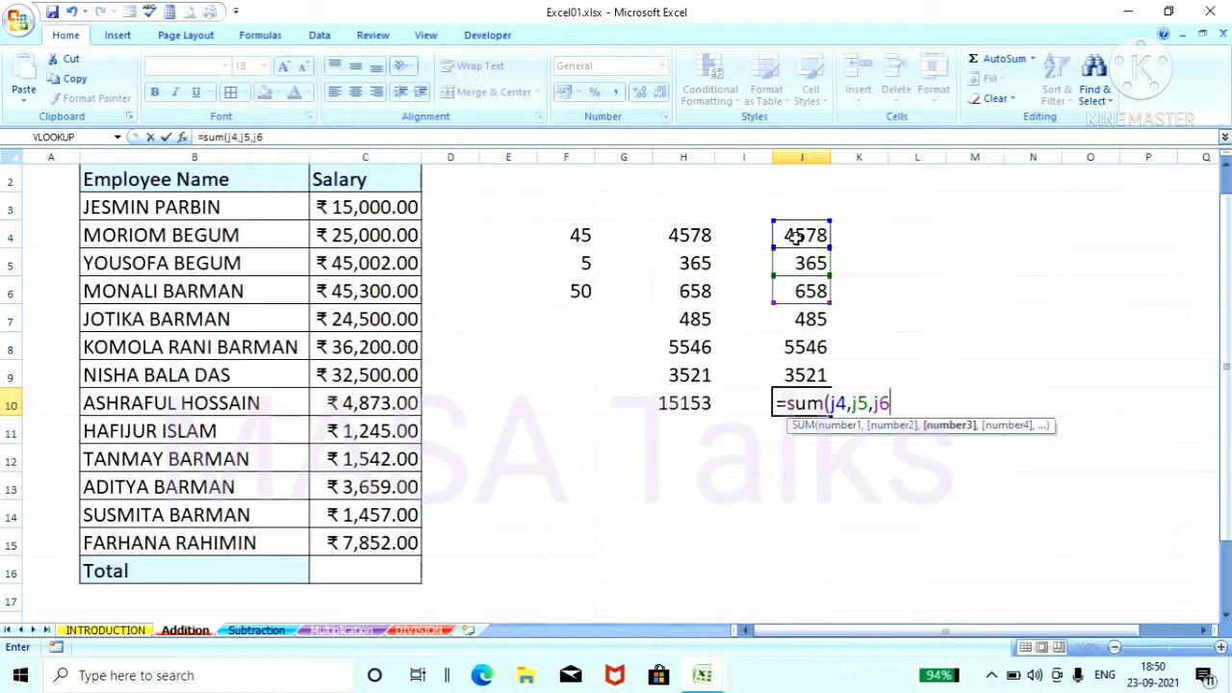
text(,j)
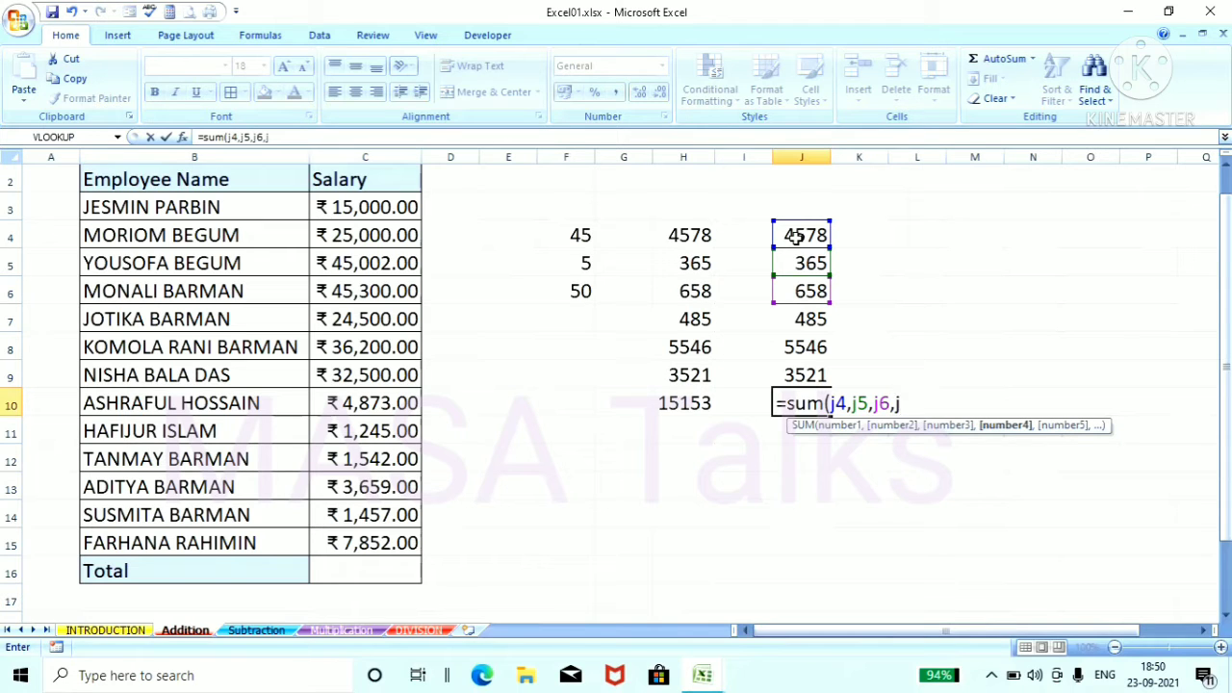
text(7)
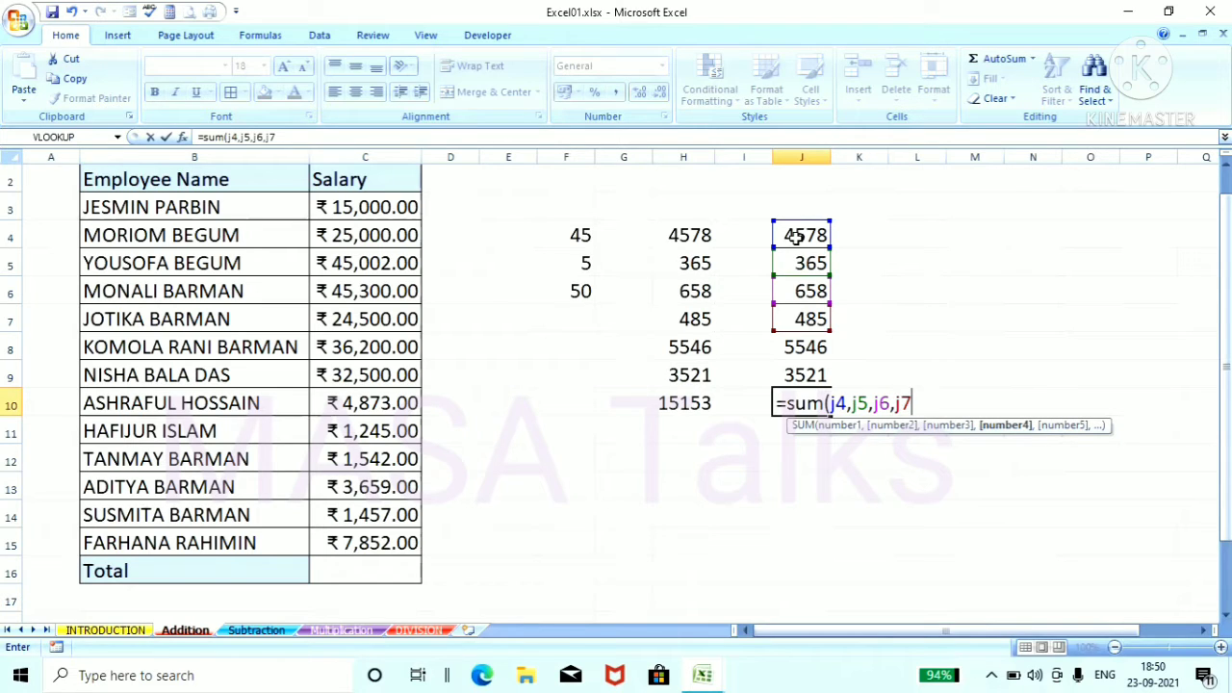
text(,)
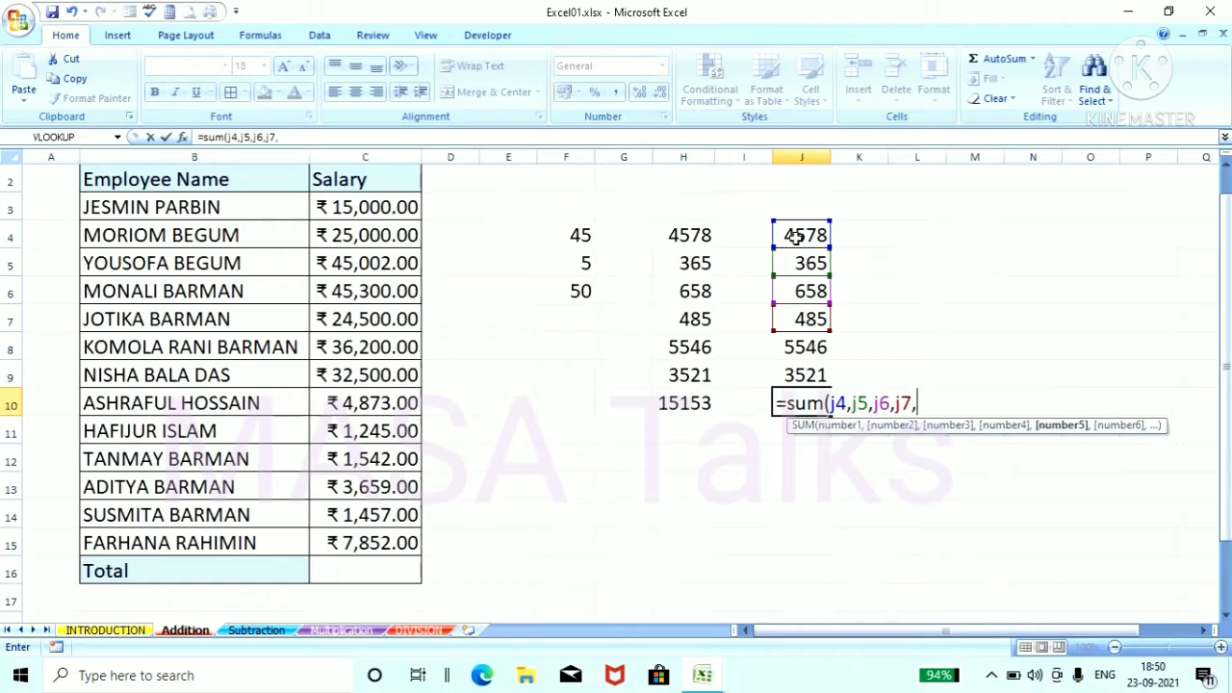
text(j8)
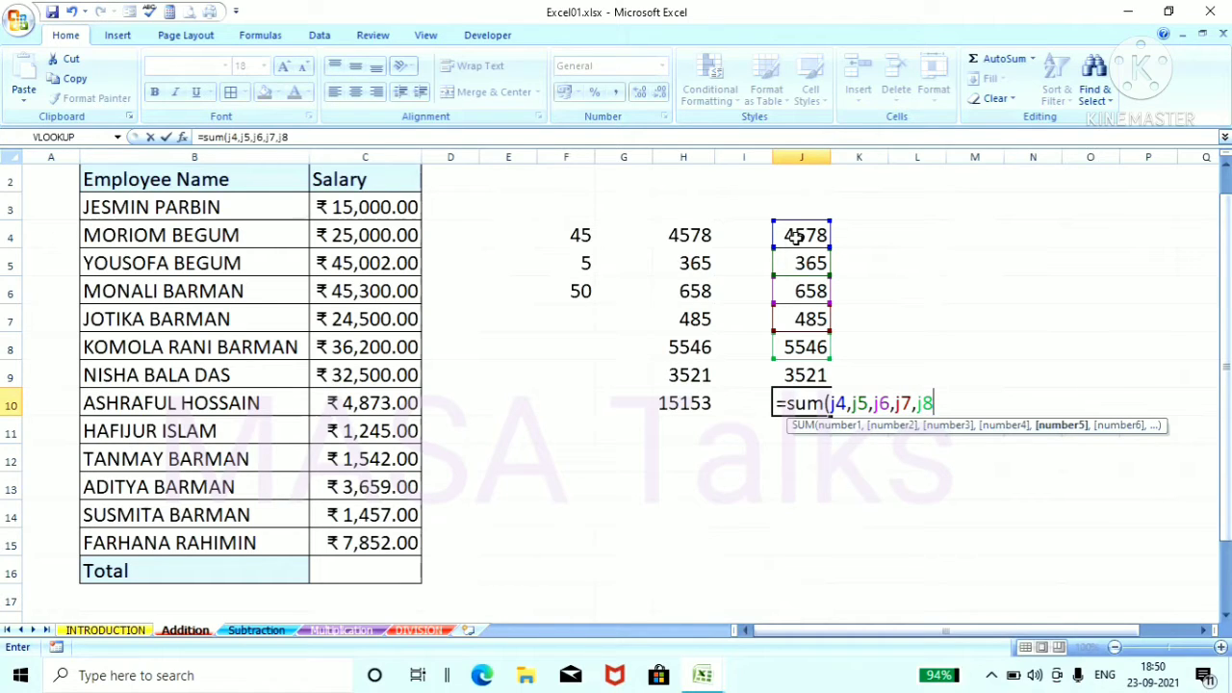
text(,j)
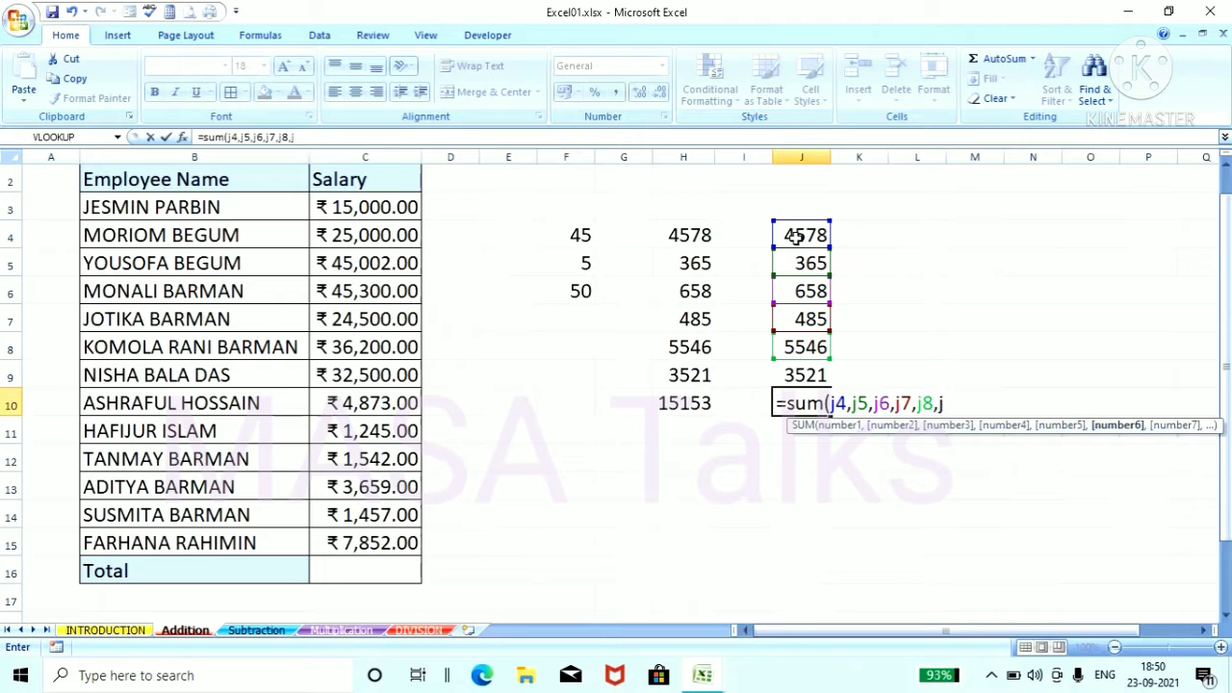
text(9))
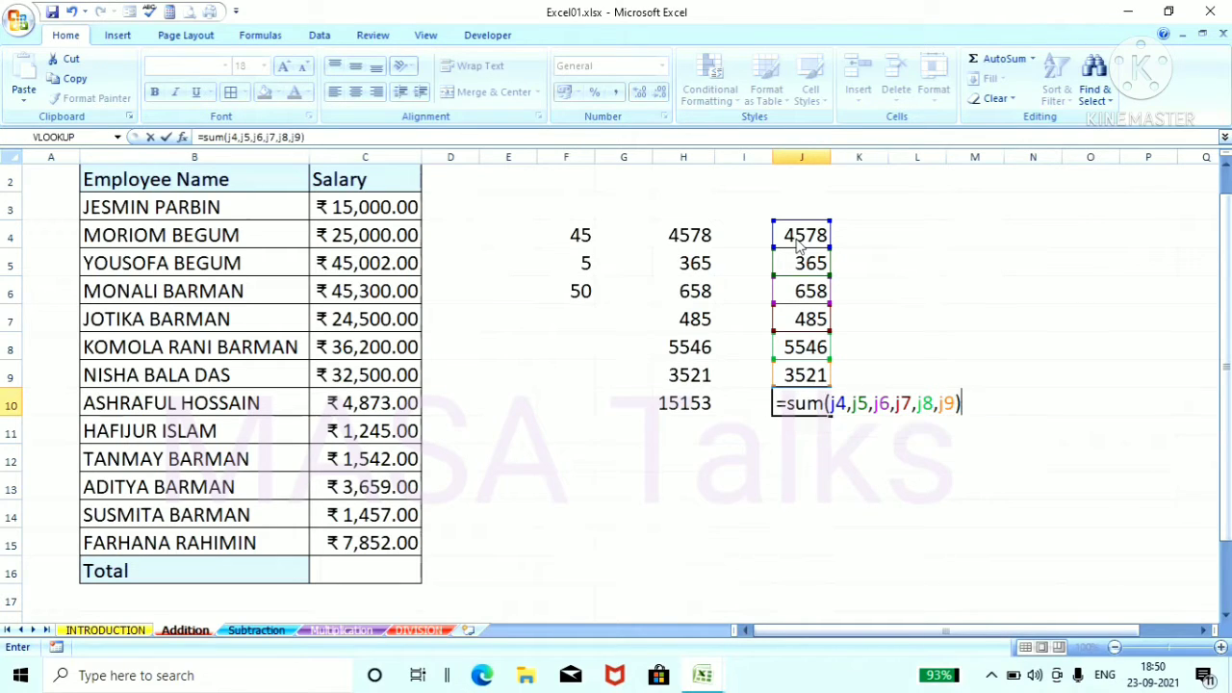
key(Return)
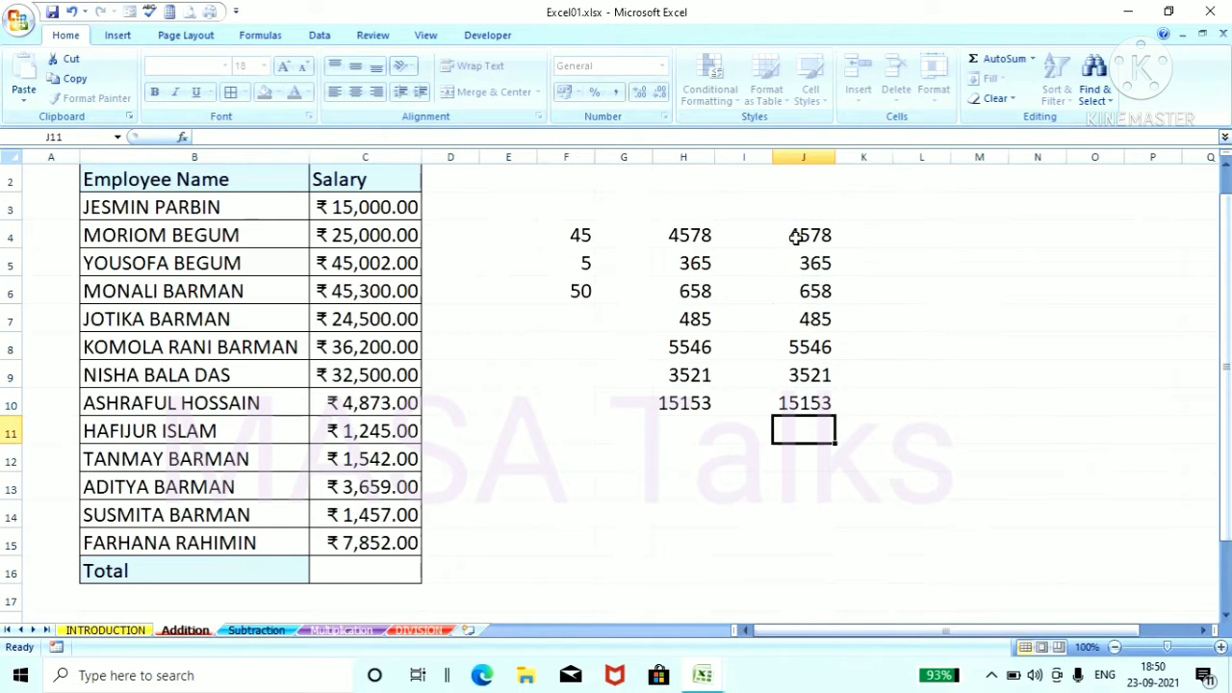
Step: Compare the SUM formulas in cells H10 and J10 and put a red border around each of these two cells
click(667, 404)
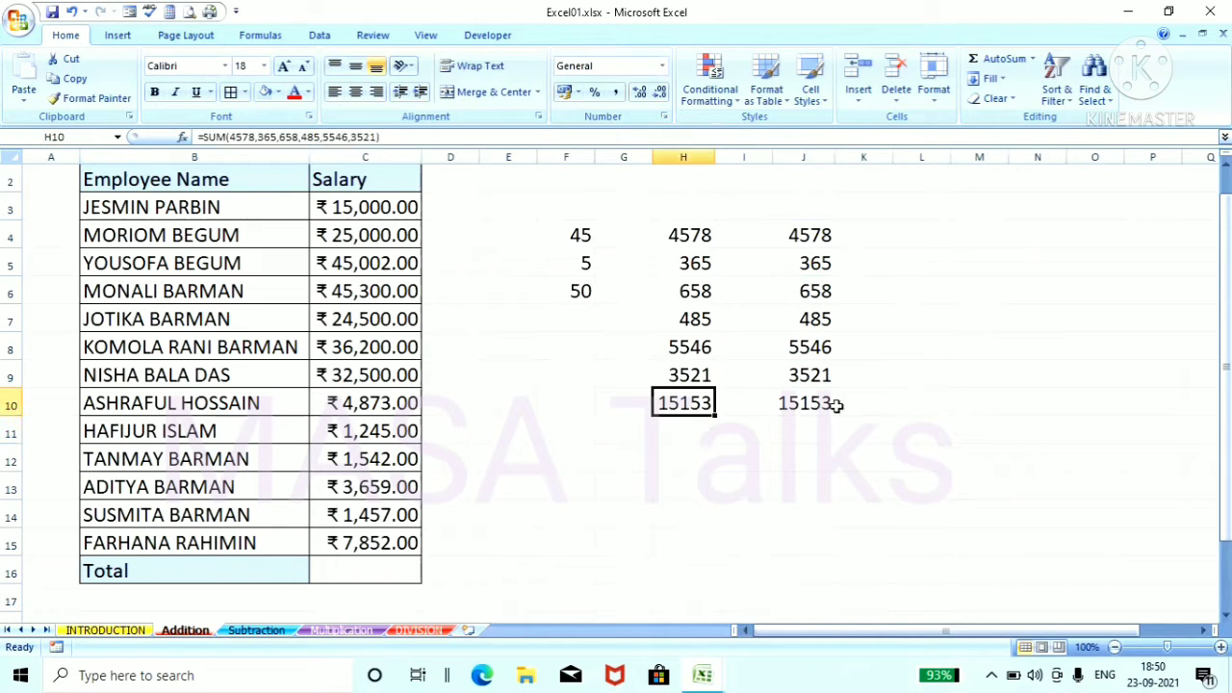
click(821, 404)
key(Left)
key(Left)
click(782, 404)
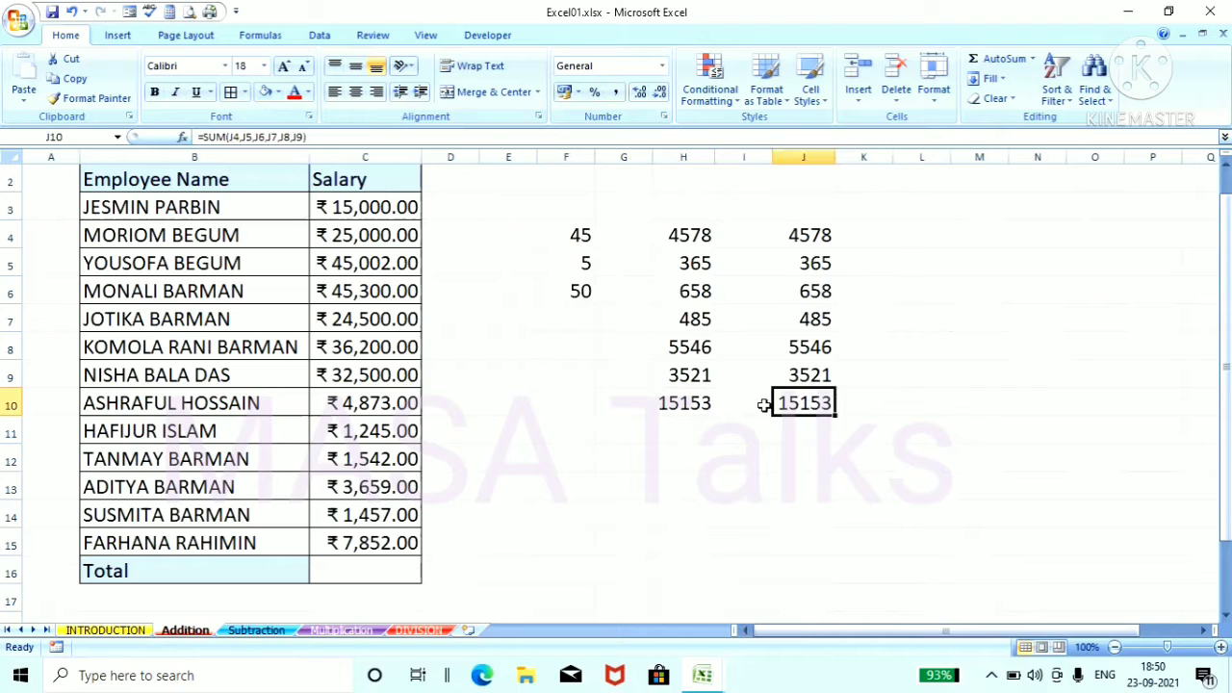
click(694, 405)
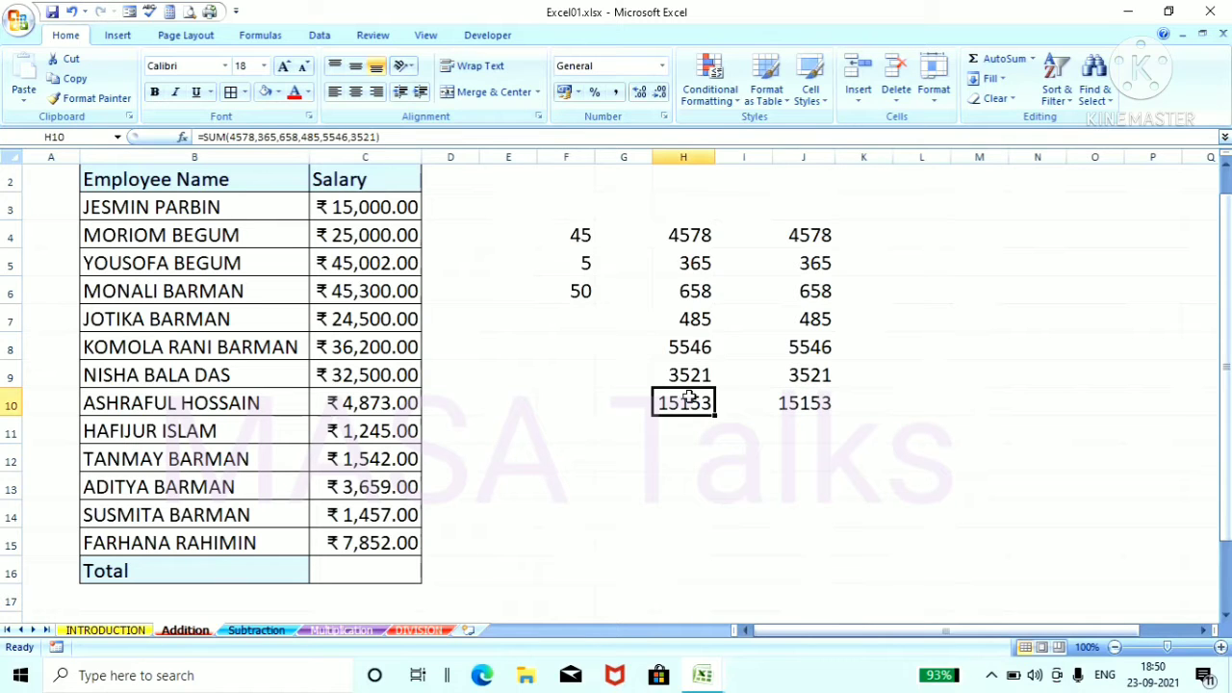
click(232, 96)
click(232, 99)
drag(578, 429, 616, 424)
click(817, 407)
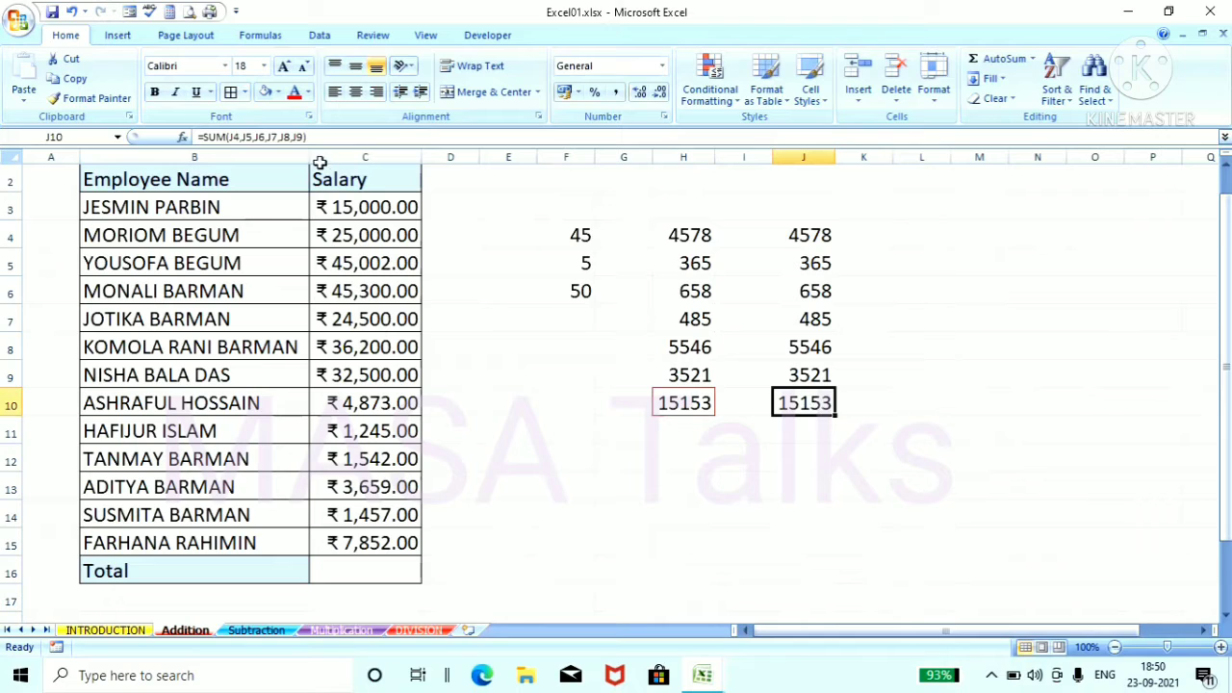
click(231, 92)
click(761, 510)
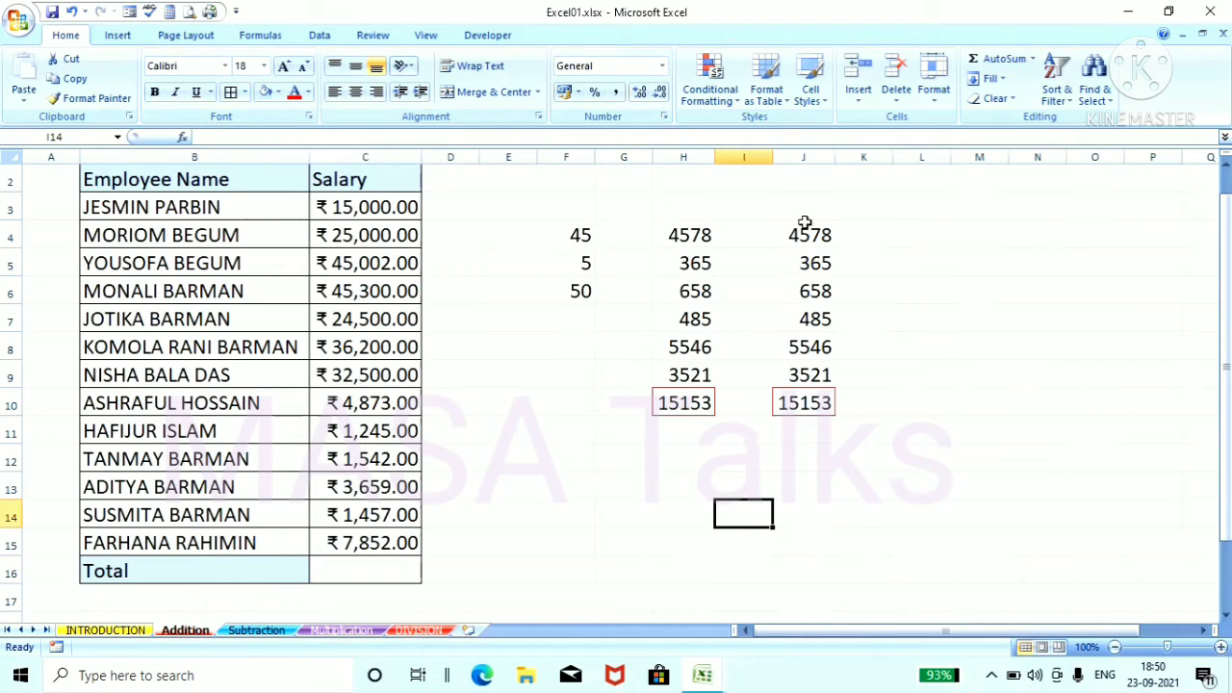
Step: Copy the six numbers in J4 to J9 into column L, starting at cell L4
drag(799, 235, 818, 372)
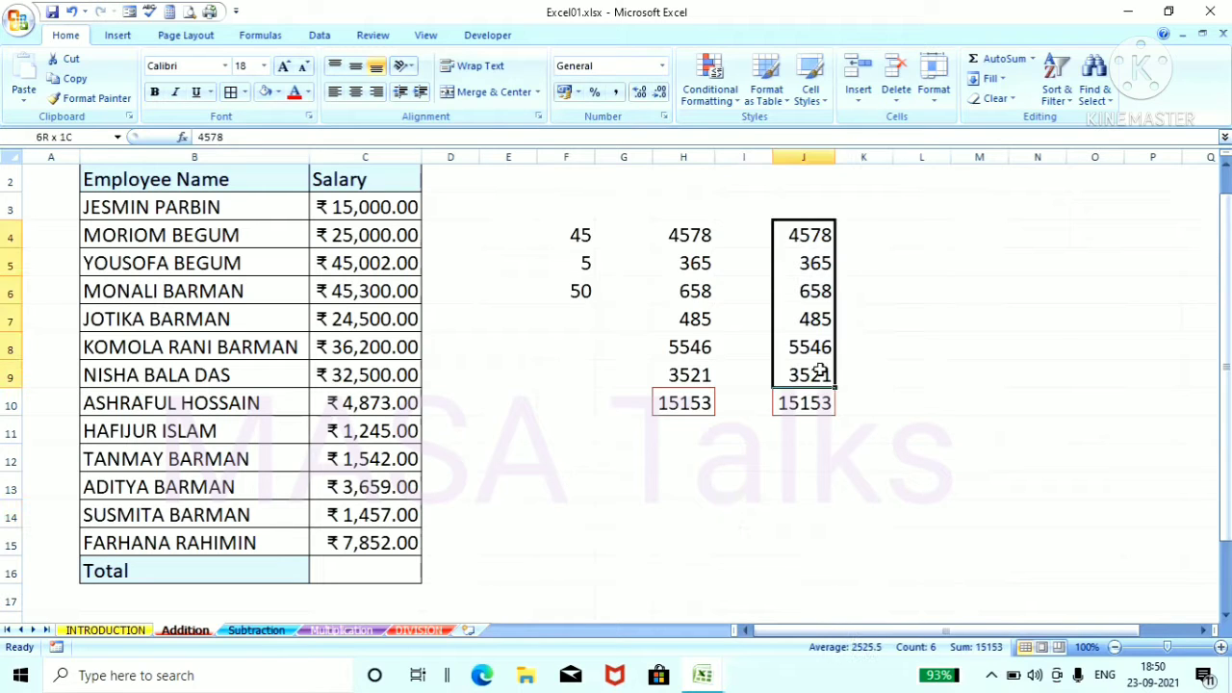
right_click(832, 308)
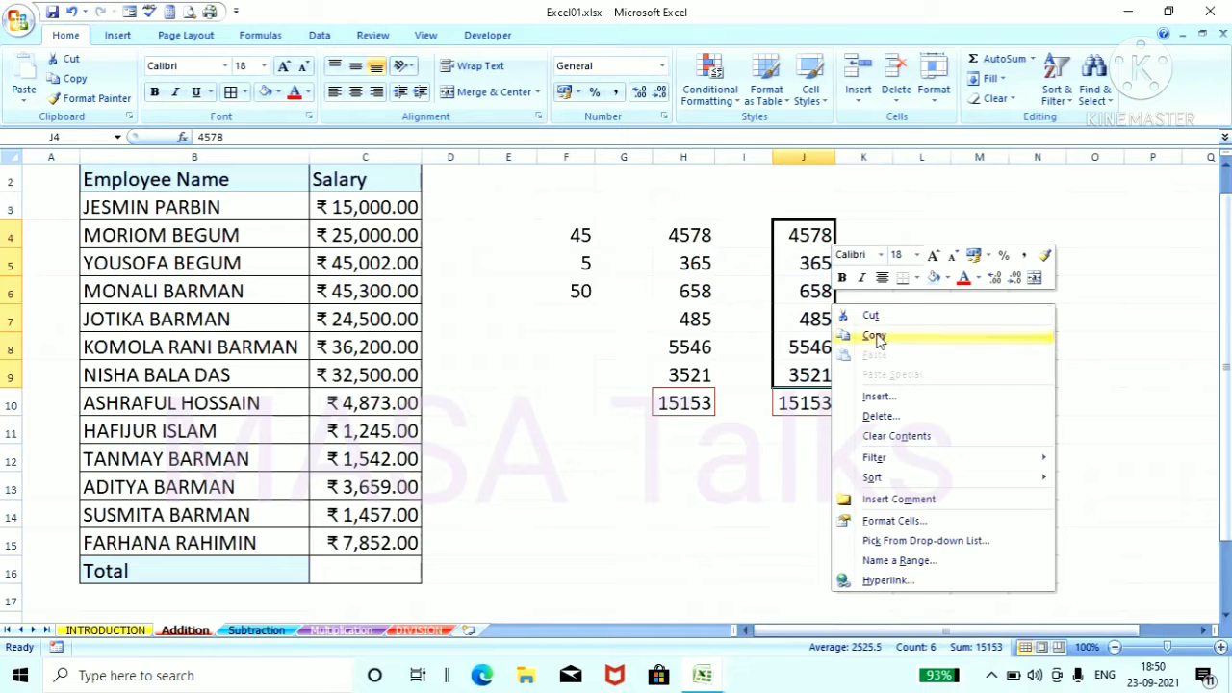
click(878, 333)
click(905, 235)
right_click(905, 235)
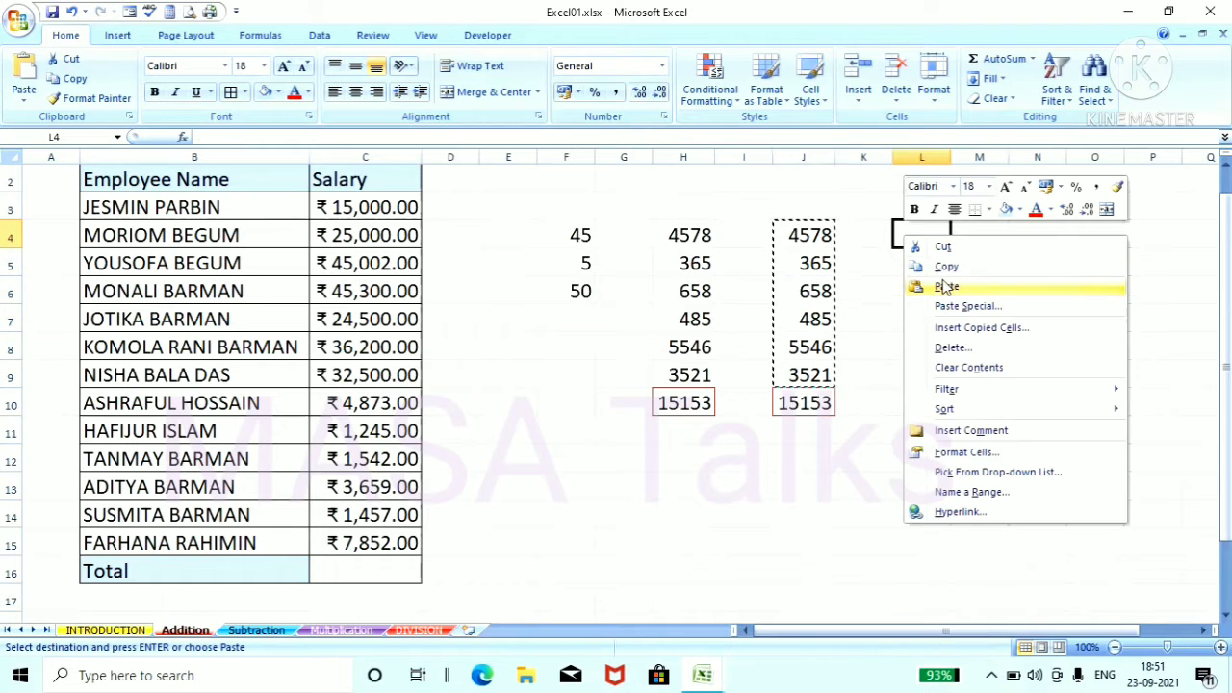
click(947, 290)
Step: Total the copied numbers in cell L10 with picked cell references, entering =sum(L4,L5,L6,L7,L8,L9), and put a red border around that cell
click(921, 403)
text(=sum()
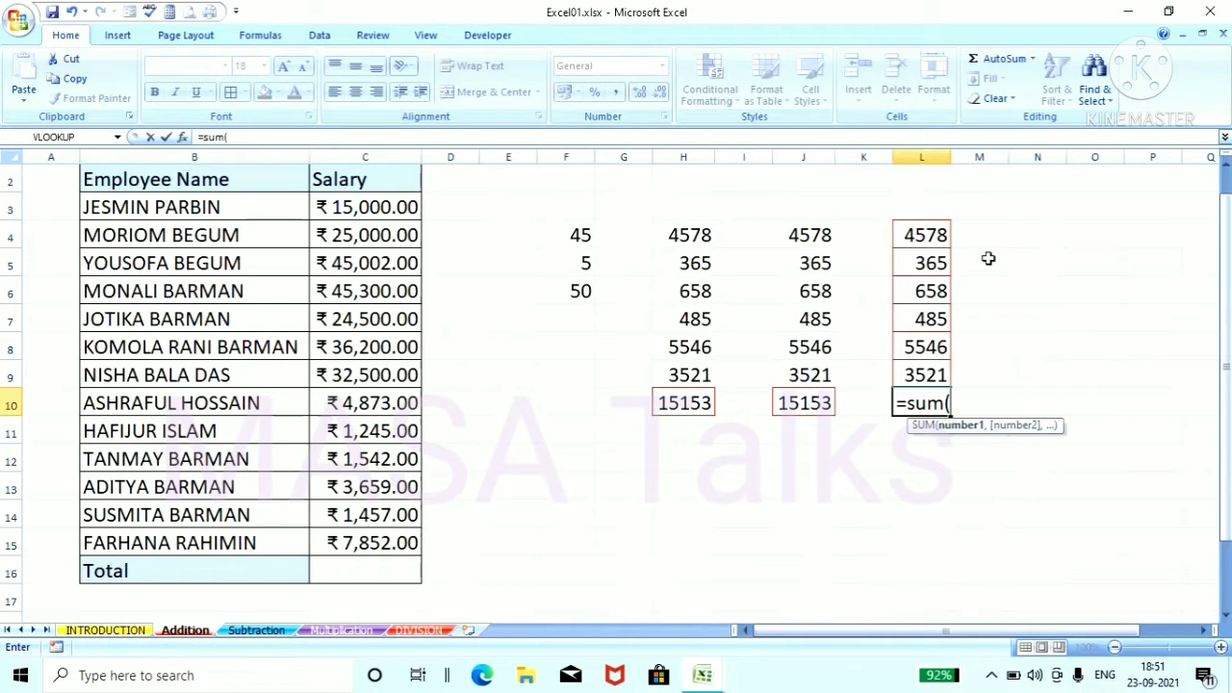
click(924, 235)
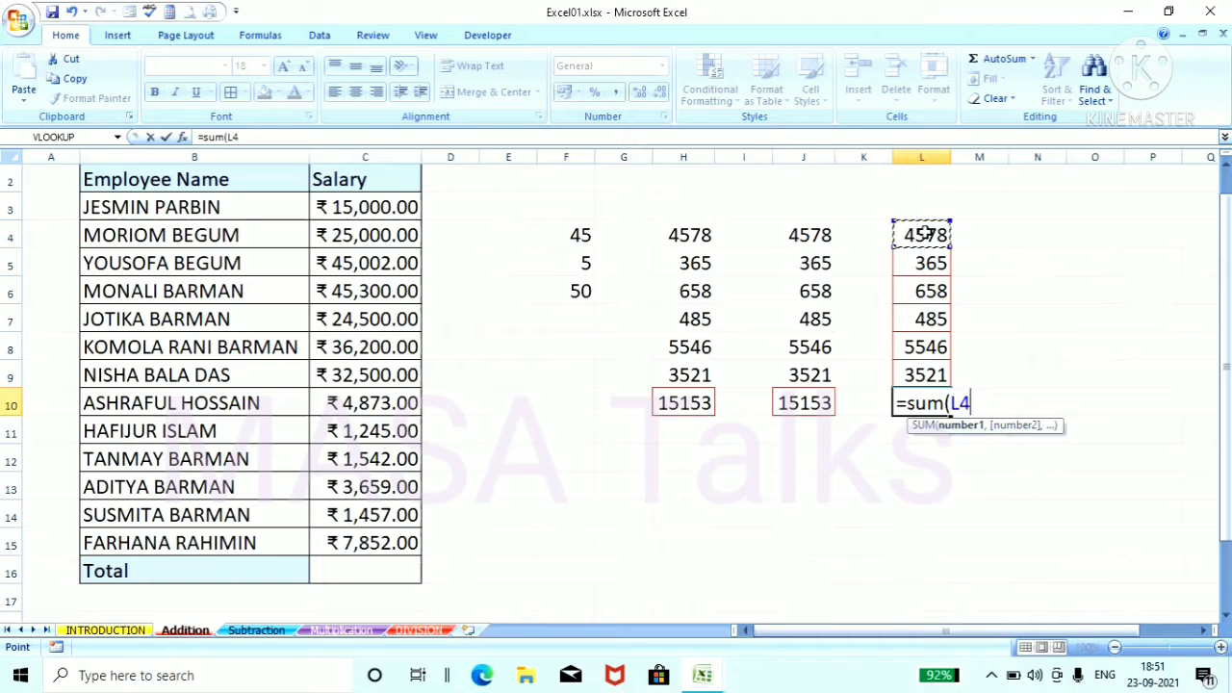
text(,)
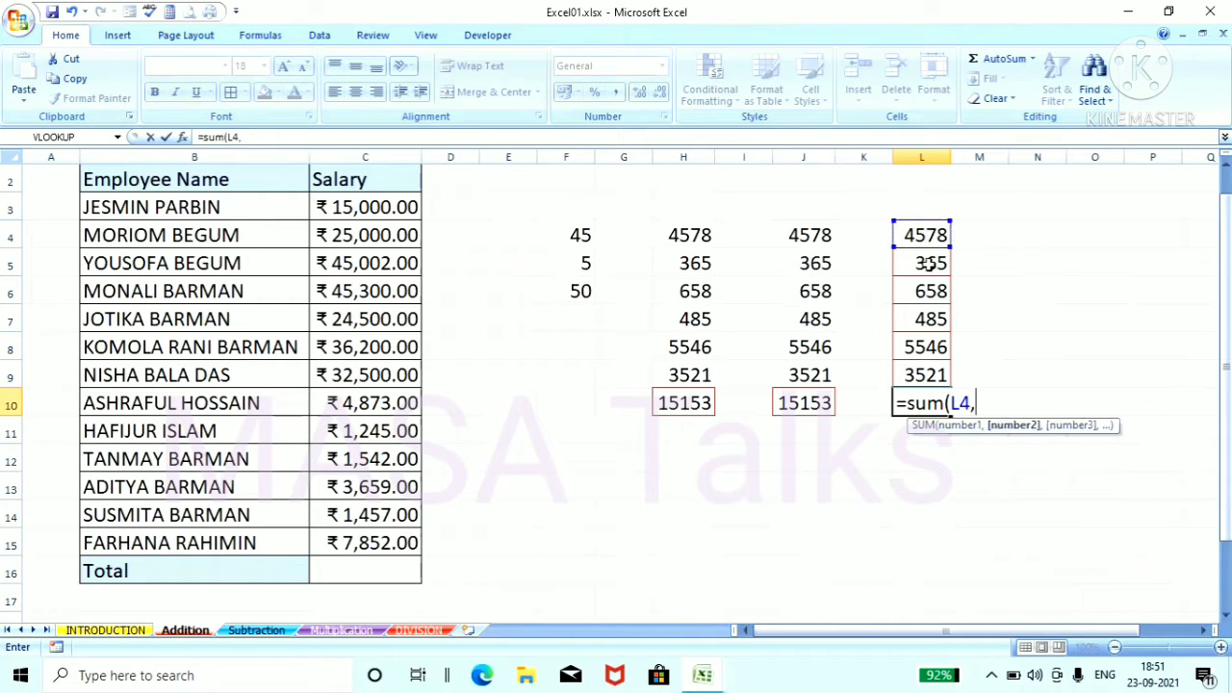
click(930, 263)
text(,)
click(939, 291)
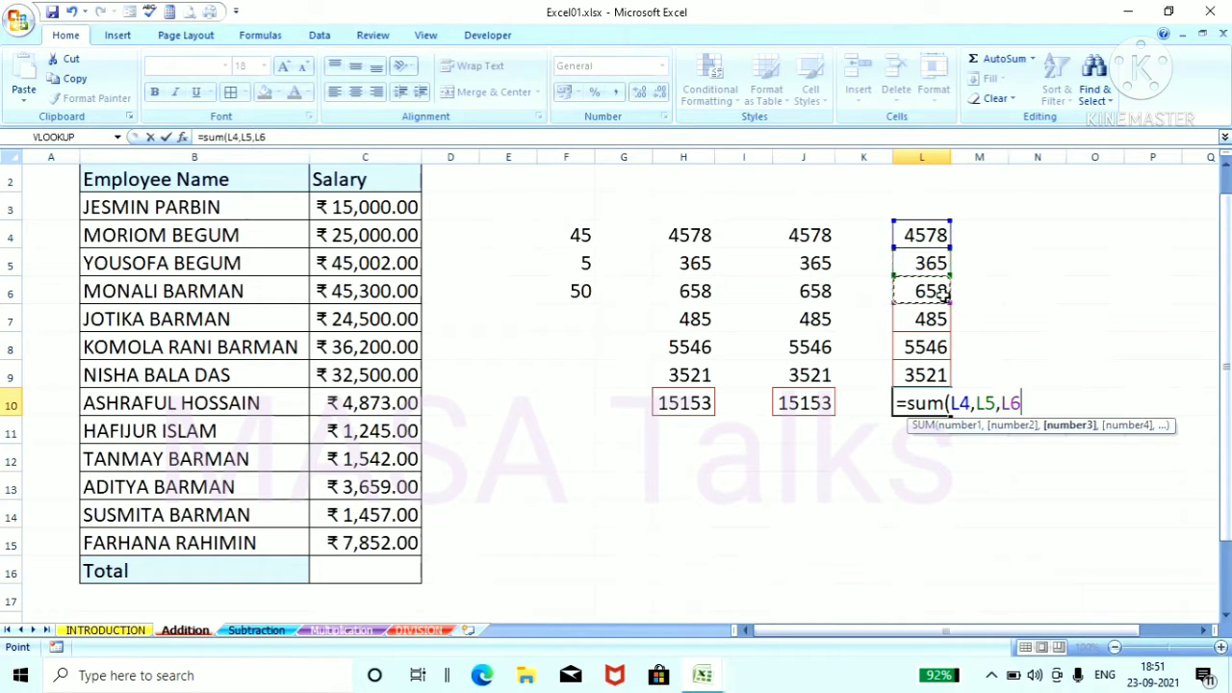
text(,)
click(933, 321)
text(,)
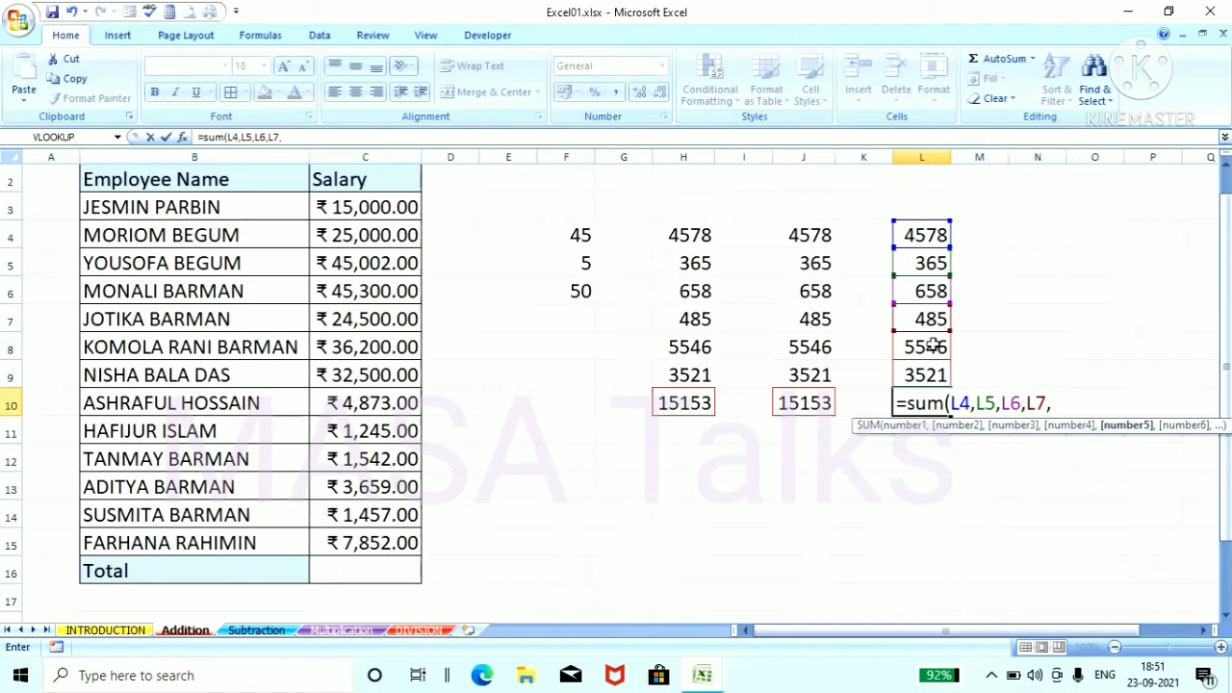
click(933, 346)
text(,)
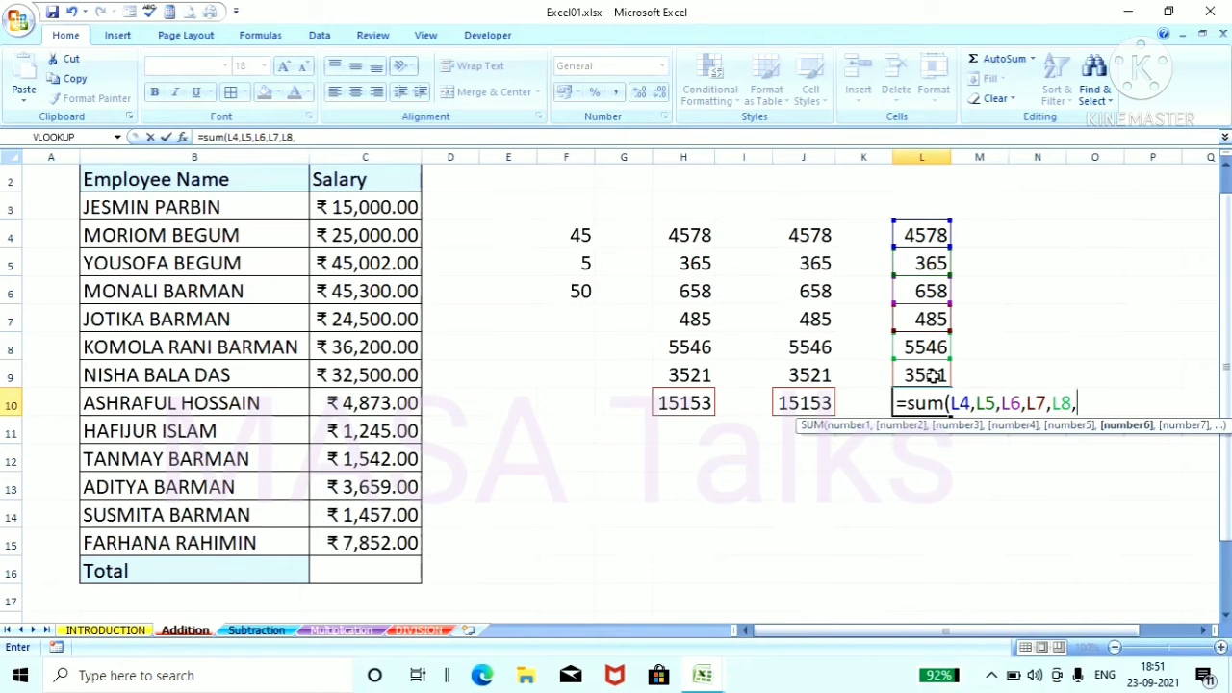
click(934, 377)
text())
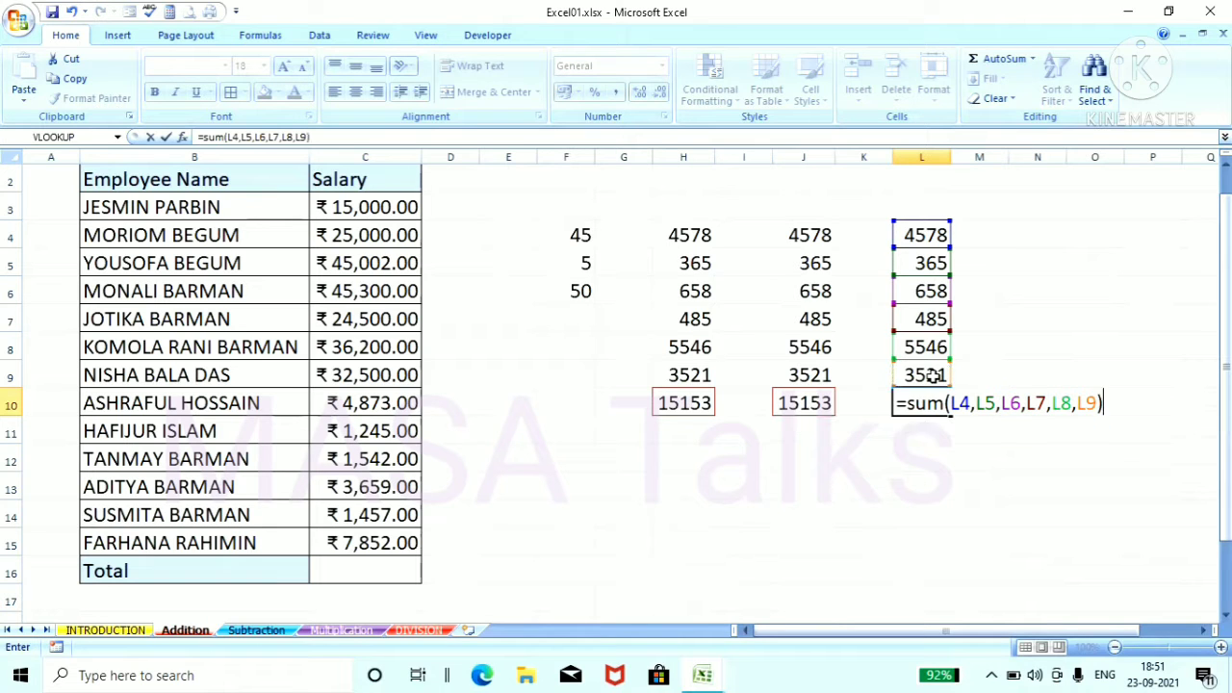
key(Return)
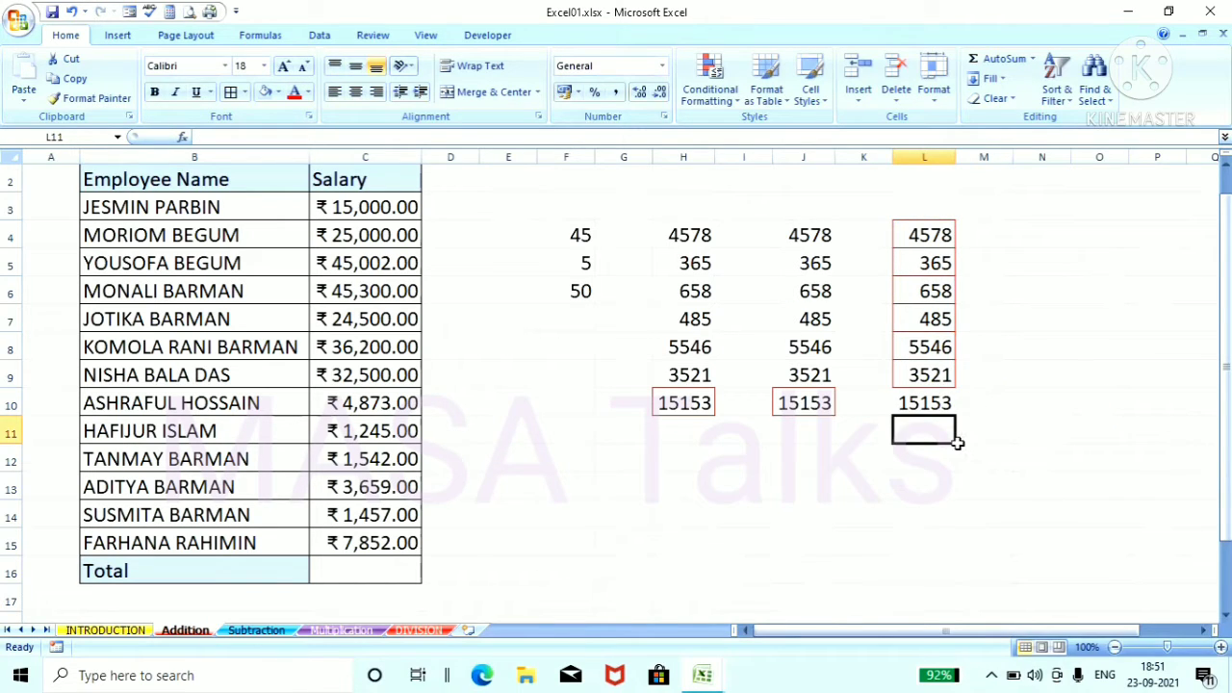
click(922, 404)
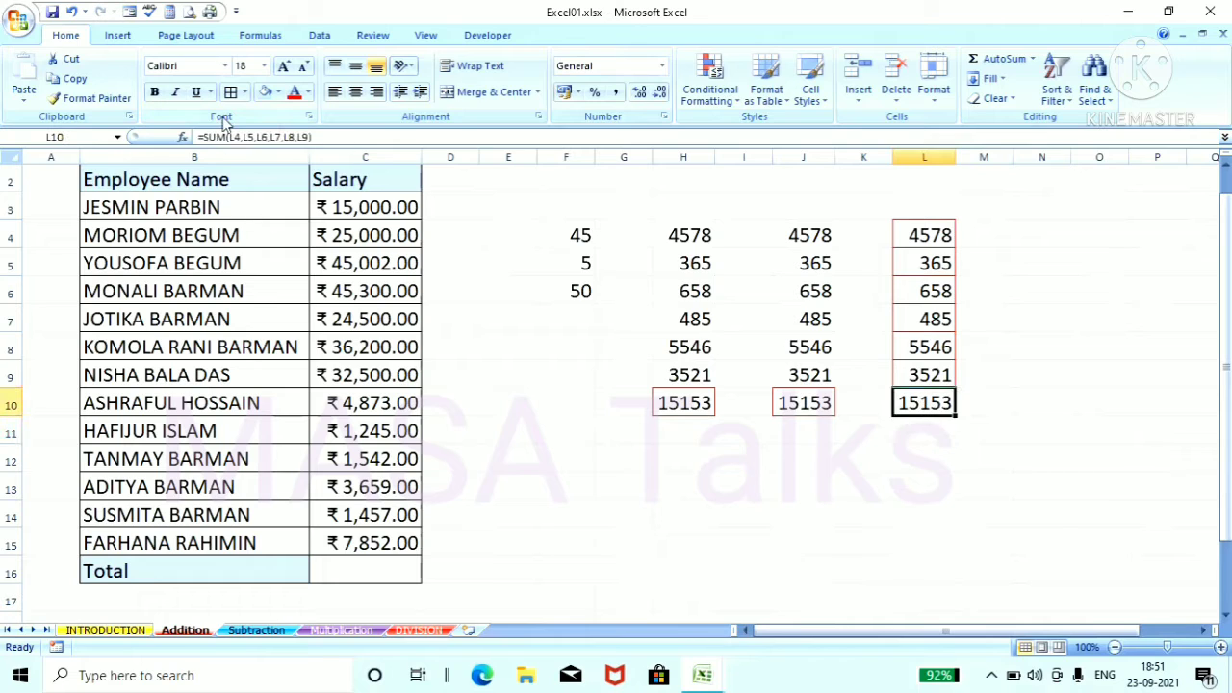
click(909, 486)
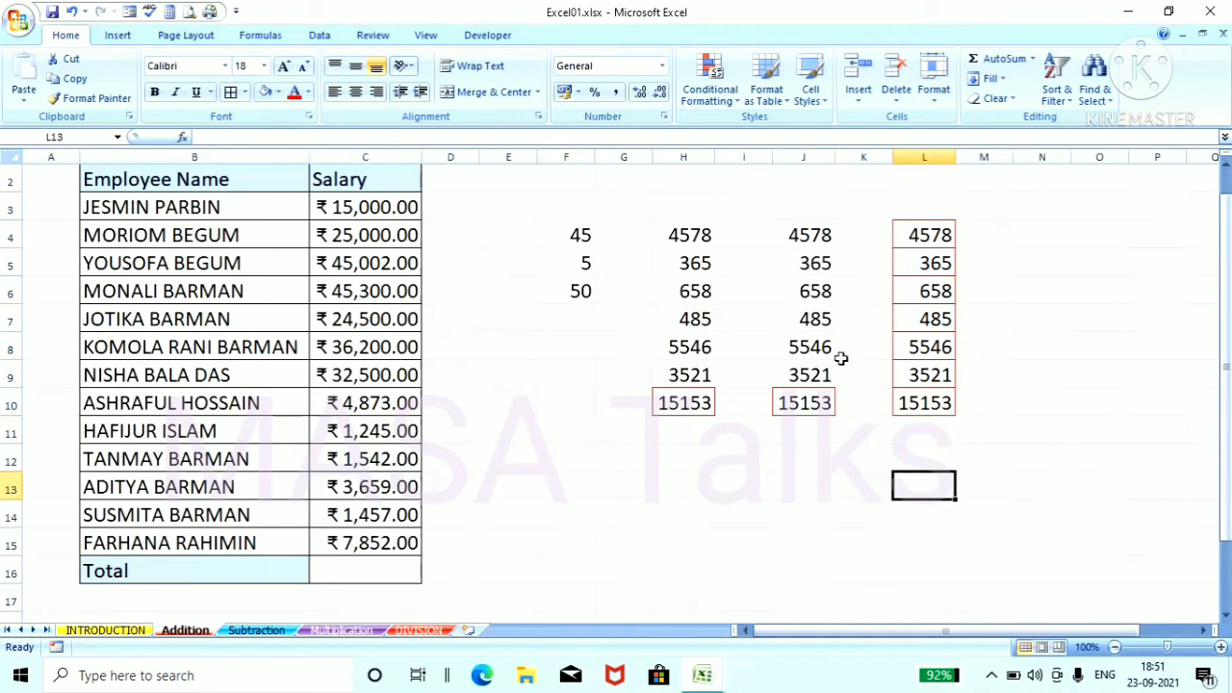
Step: Copy the six numbers in J4 to J9 into column N, starting at cell N4
drag(802, 237, 814, 366)
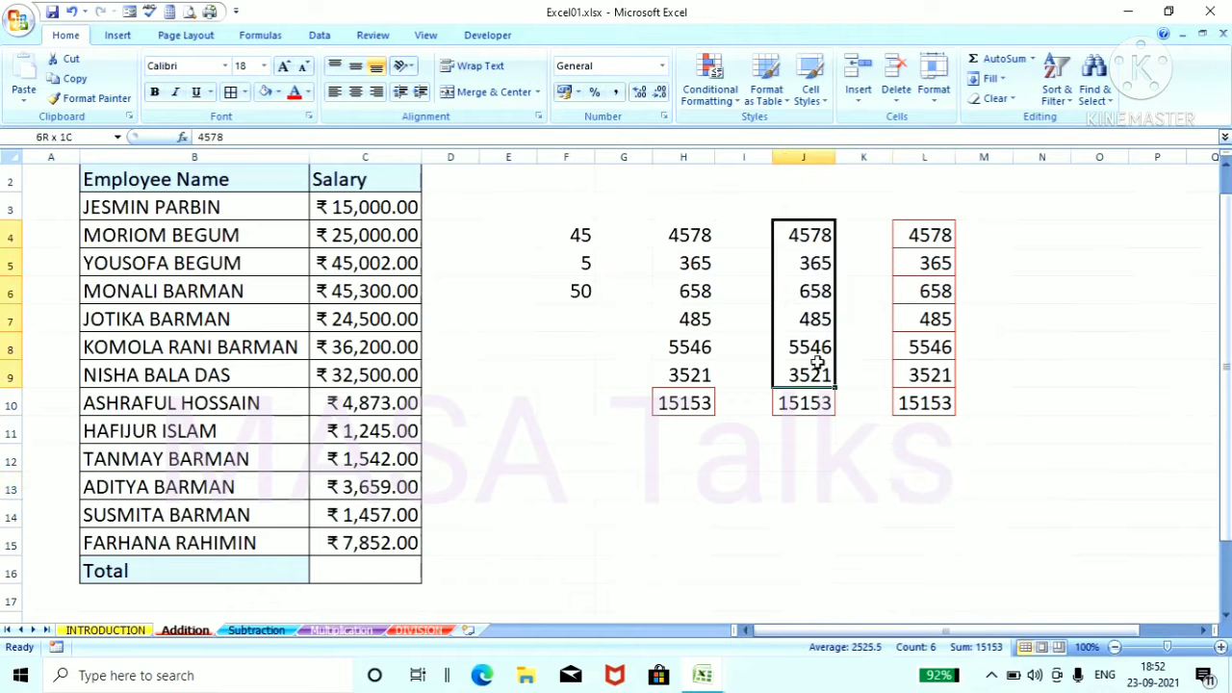
right_click(830, 303)
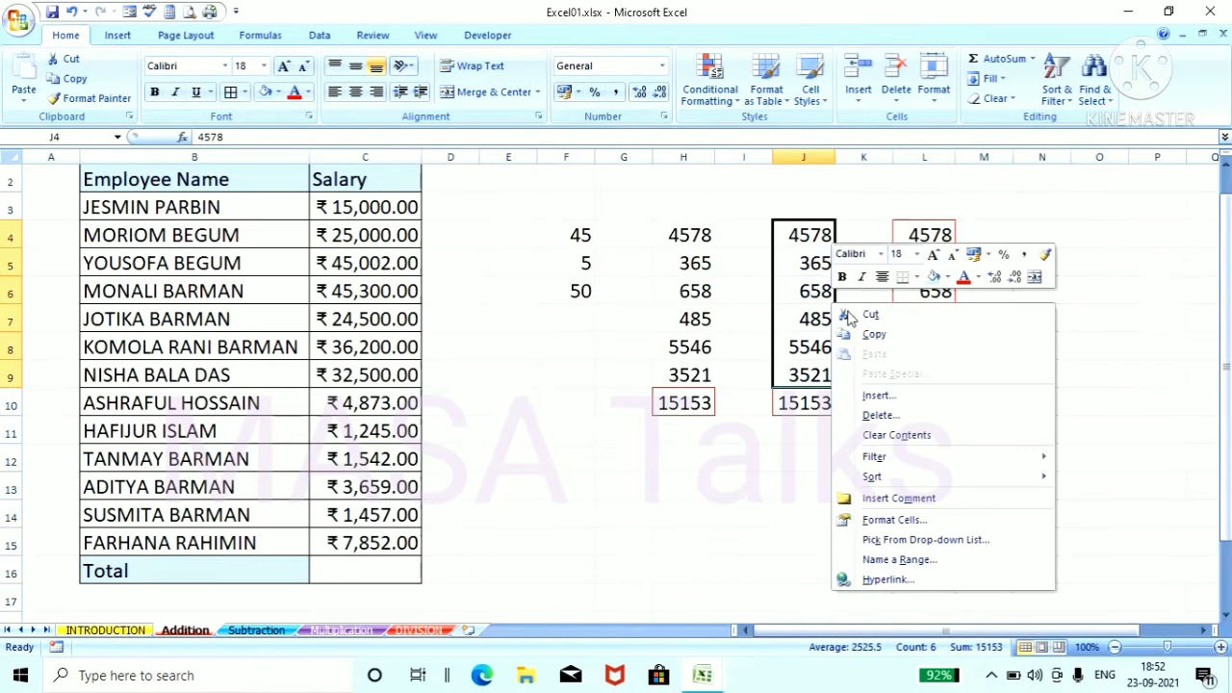
click(1021, 333)
click(1041, 238)
right_click(1041, 238)
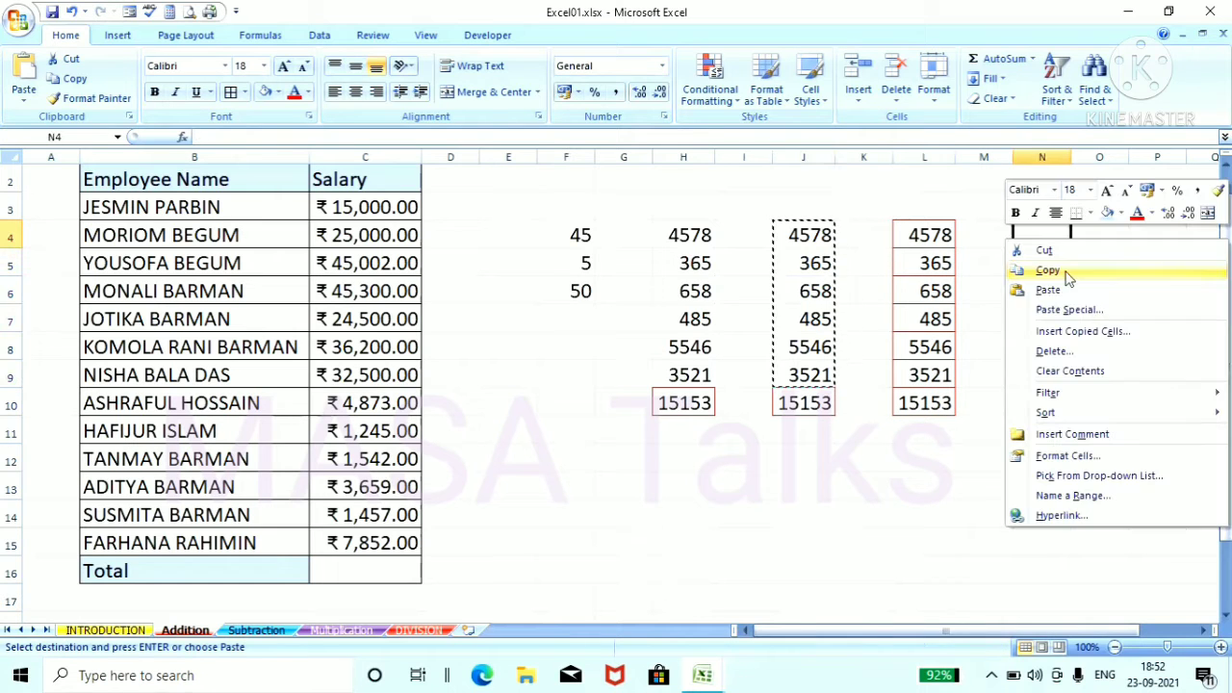
click(1050, 290)
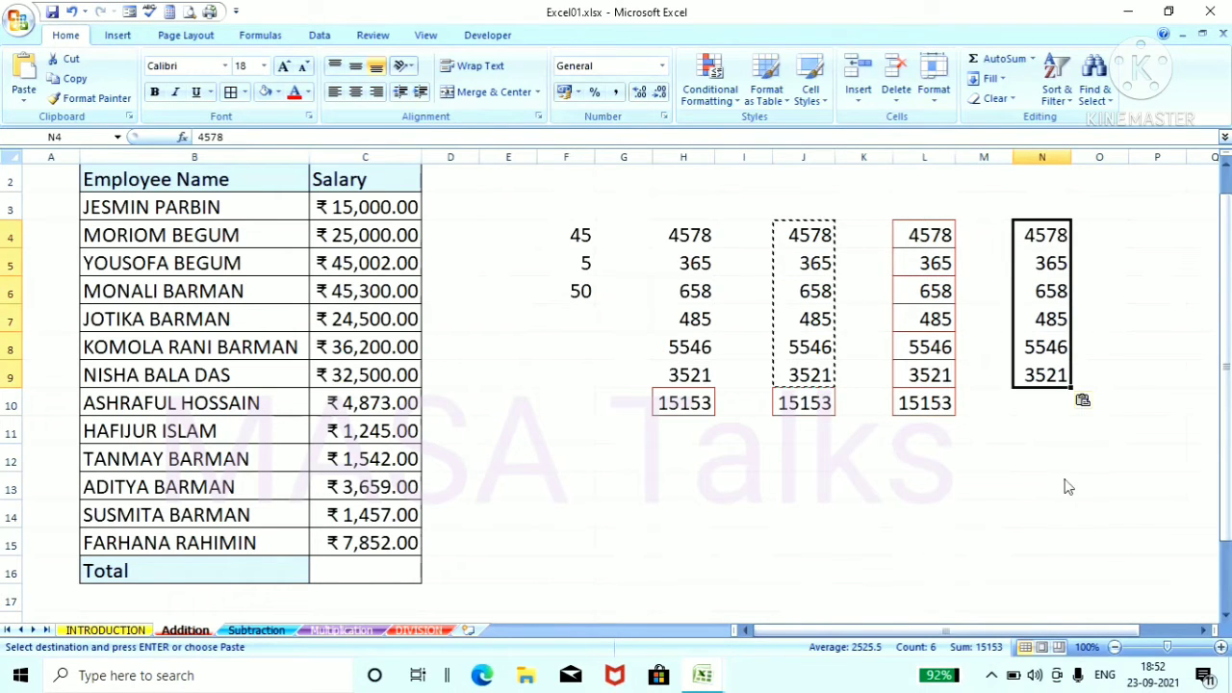
Step: Total the copied numbers in cell N10 with a SUM formula over the typed range n4:n9
click(1050, 403)
text(=SUM(n4:m)
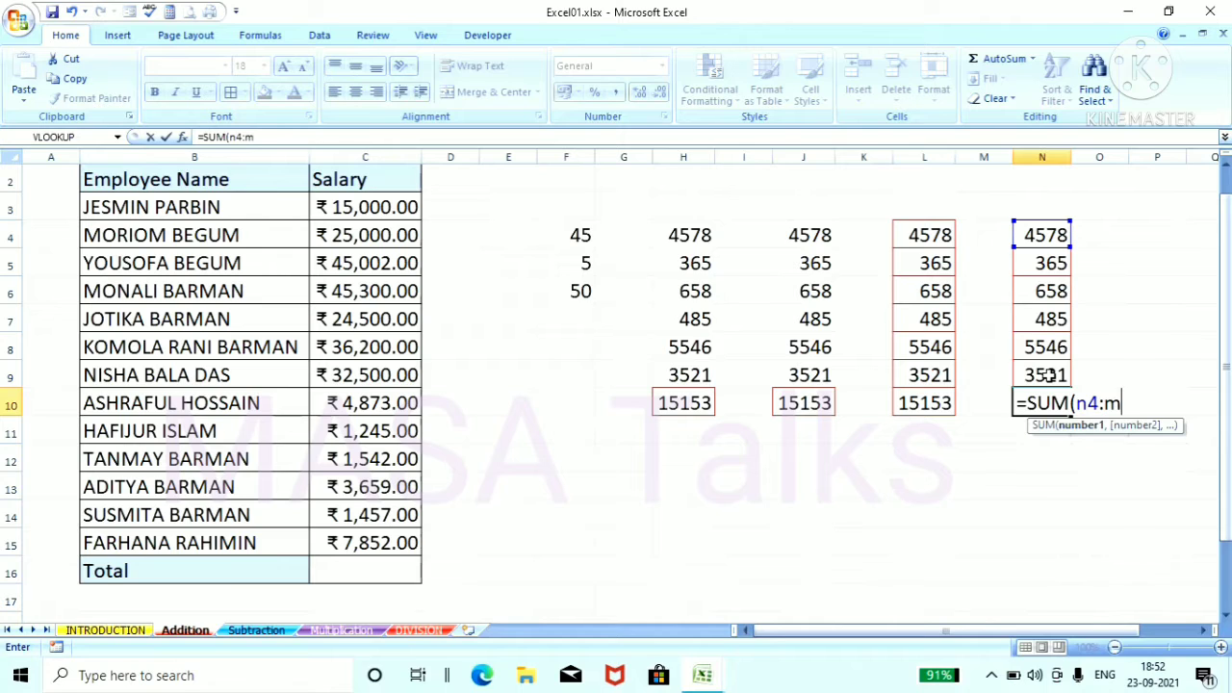
key(BackSpace)
text(n)
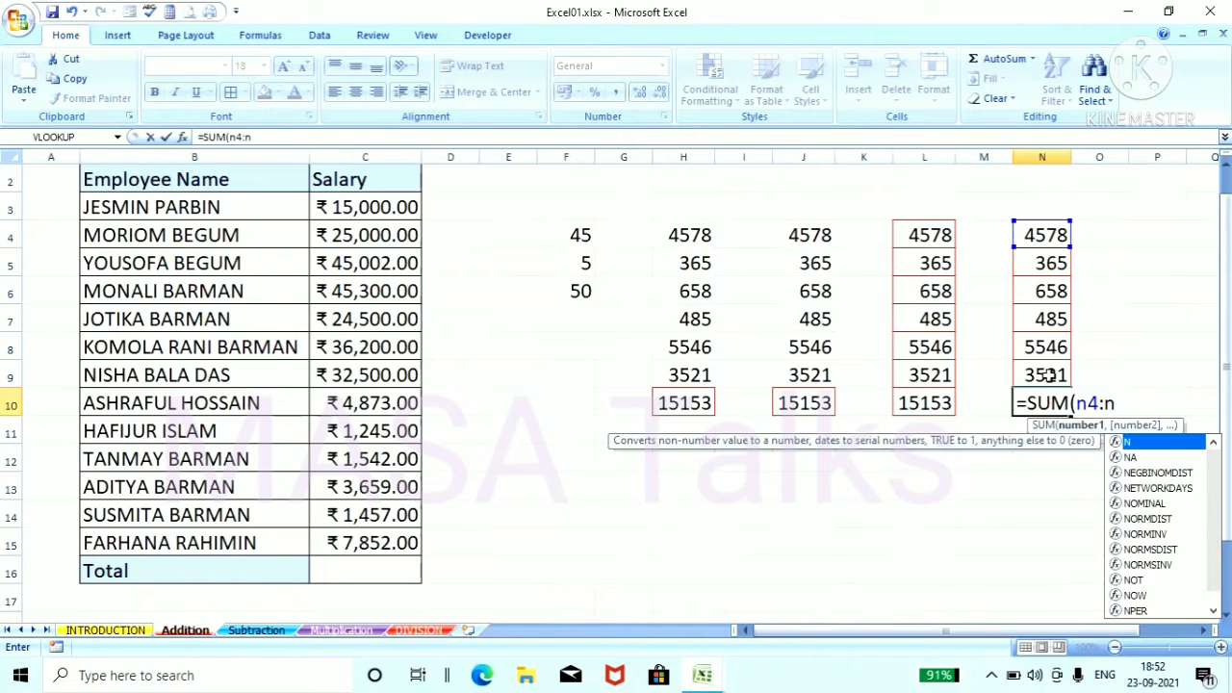
text(9)
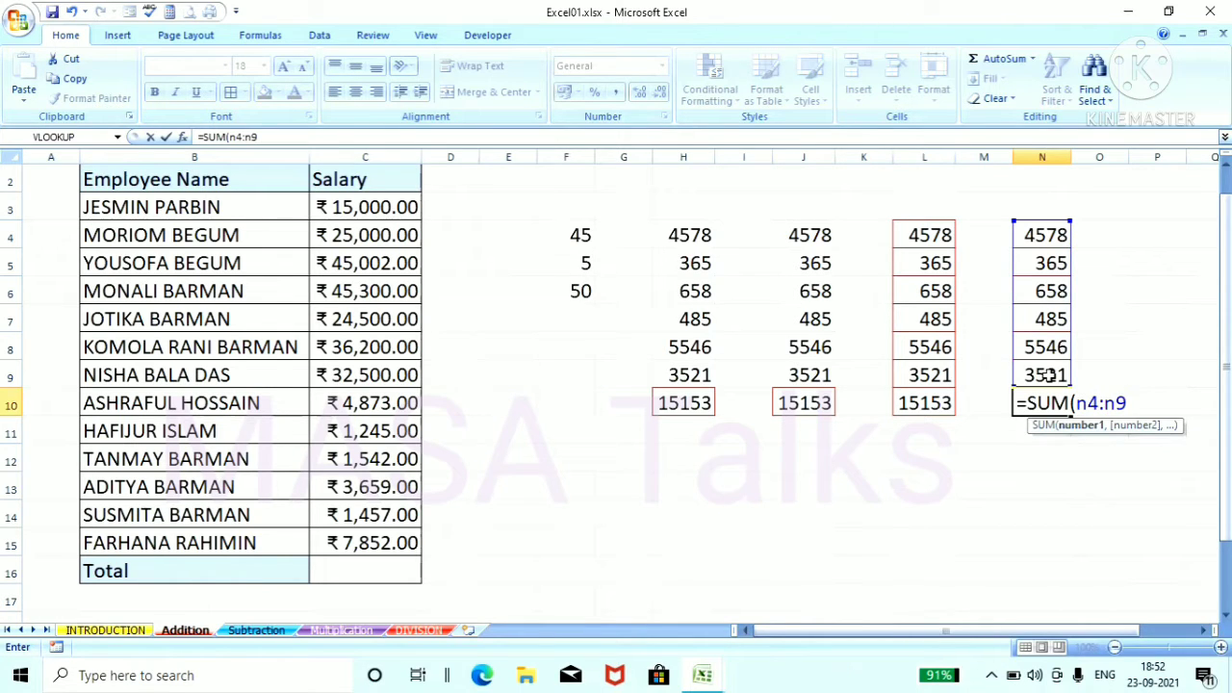
key(Return)
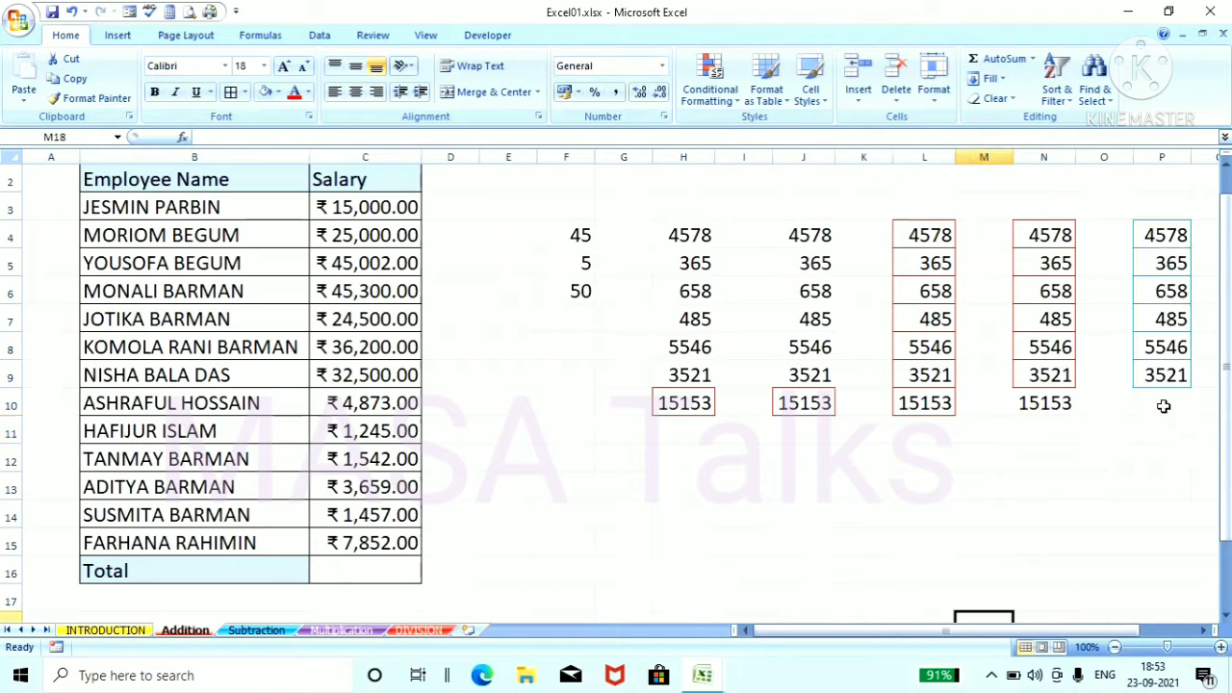
Step: Put a light blue border around the total in cell N10
click(1162, 404)
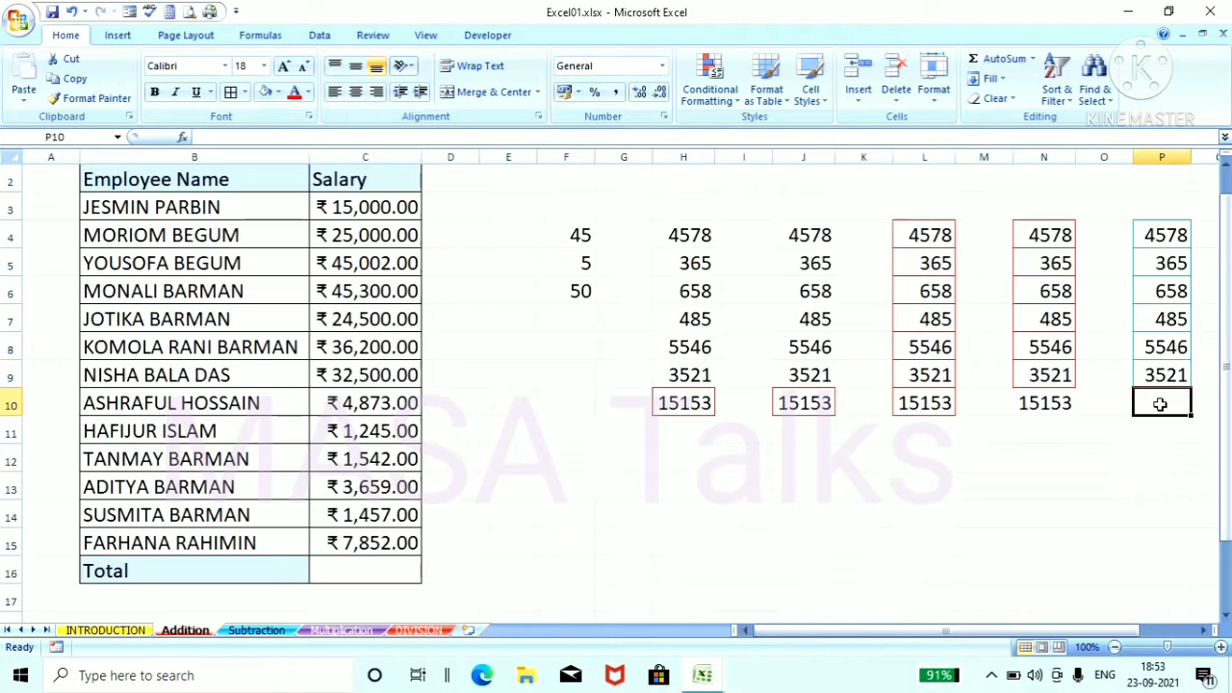
click(1030, 402)
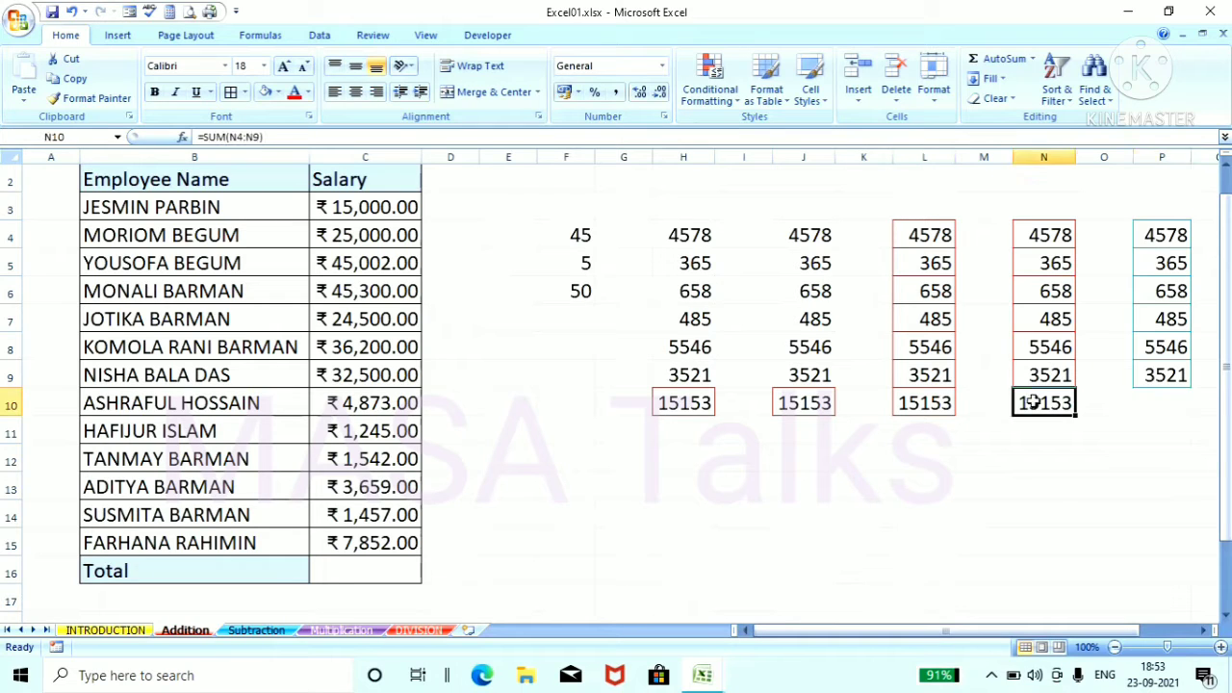
click(231, 93)
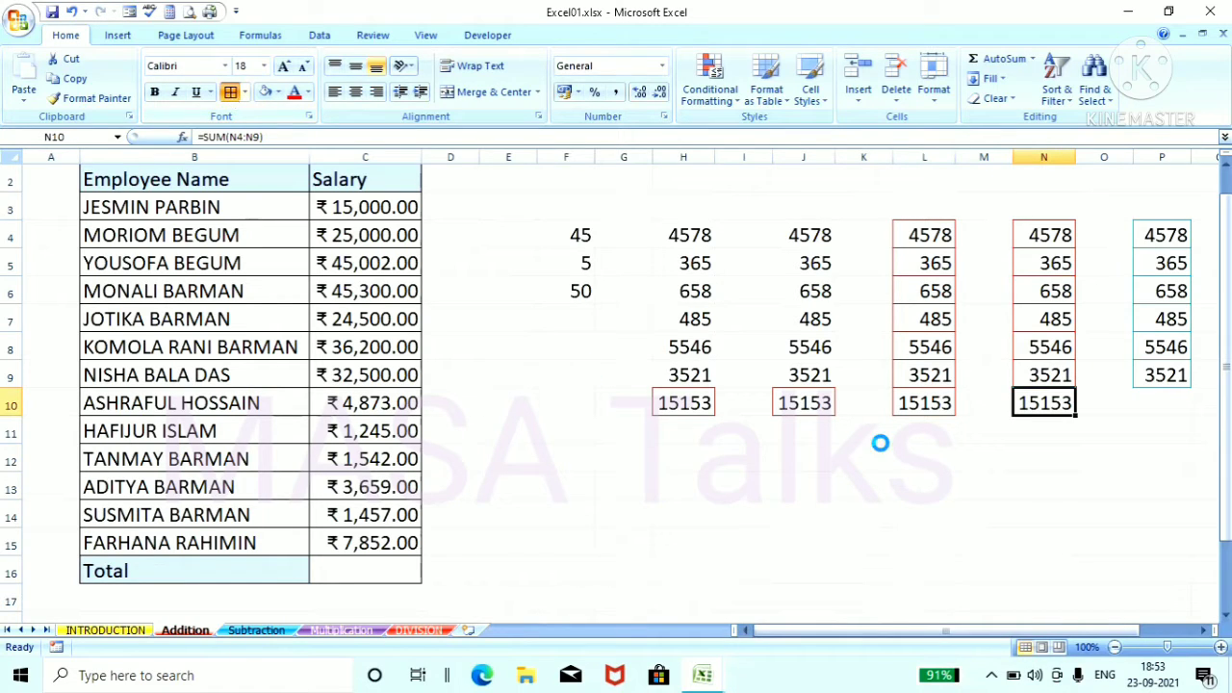
click(881, 440)
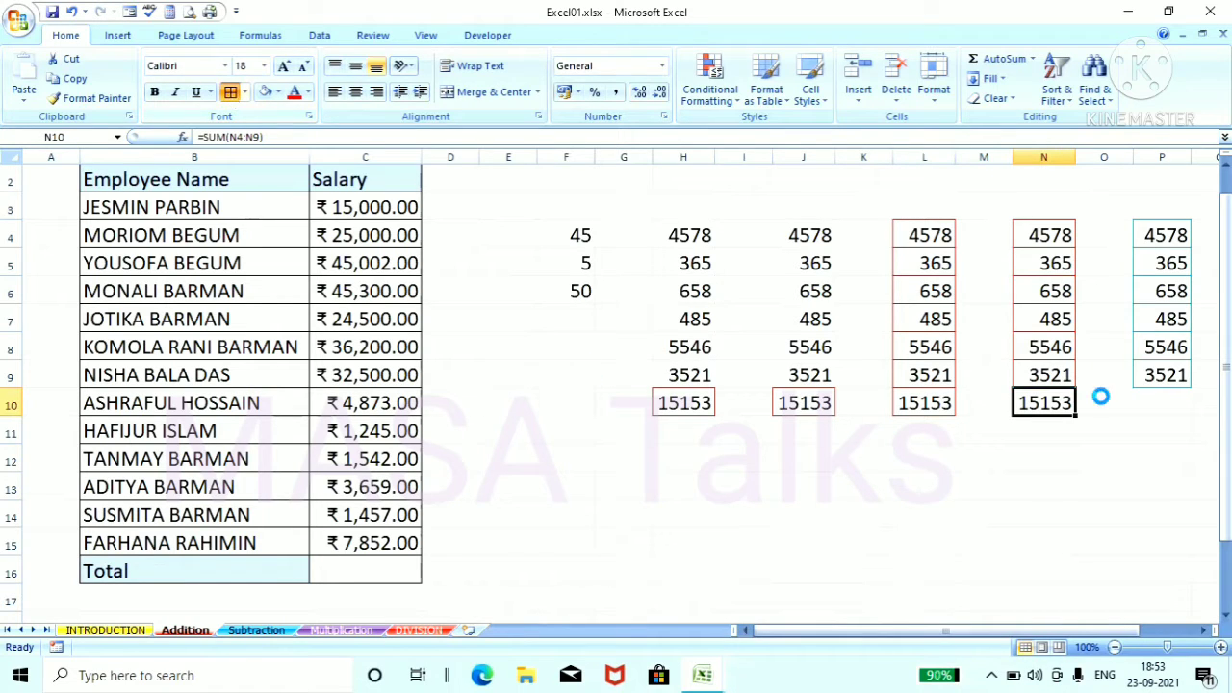
Step: Total the numbers in cell P10 with a SUM formula, selecting the range P4:P9 in the sheet
click(1153, 399)
text(=)
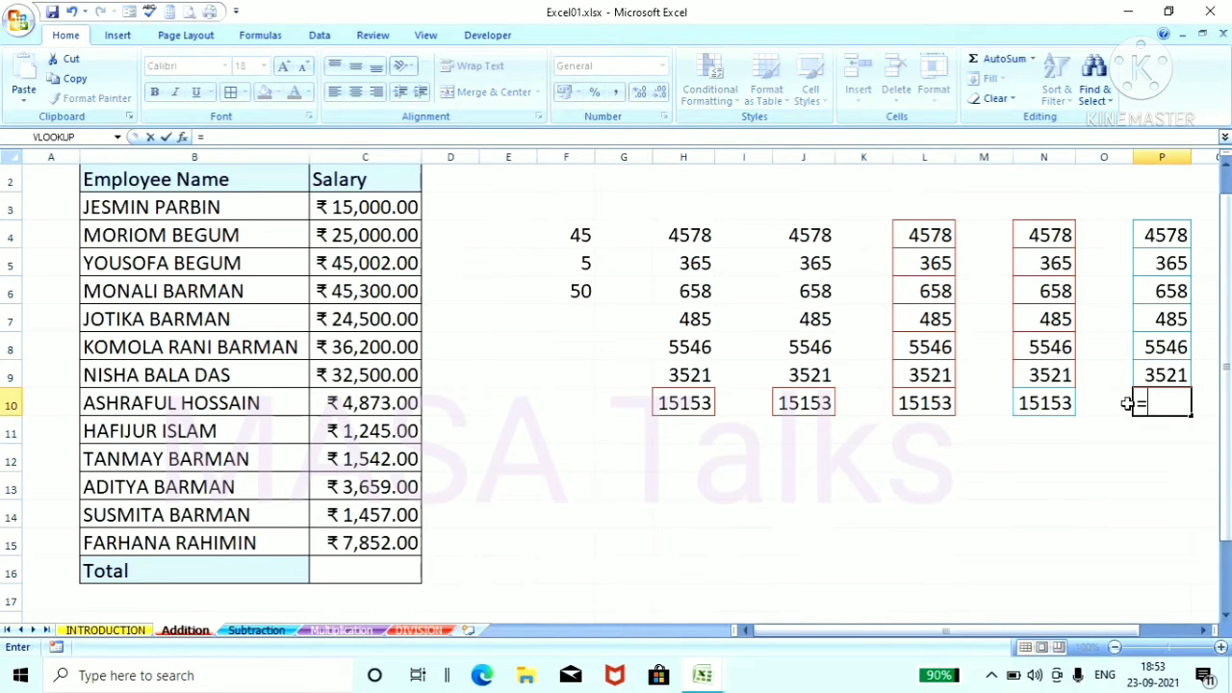
text(sum)
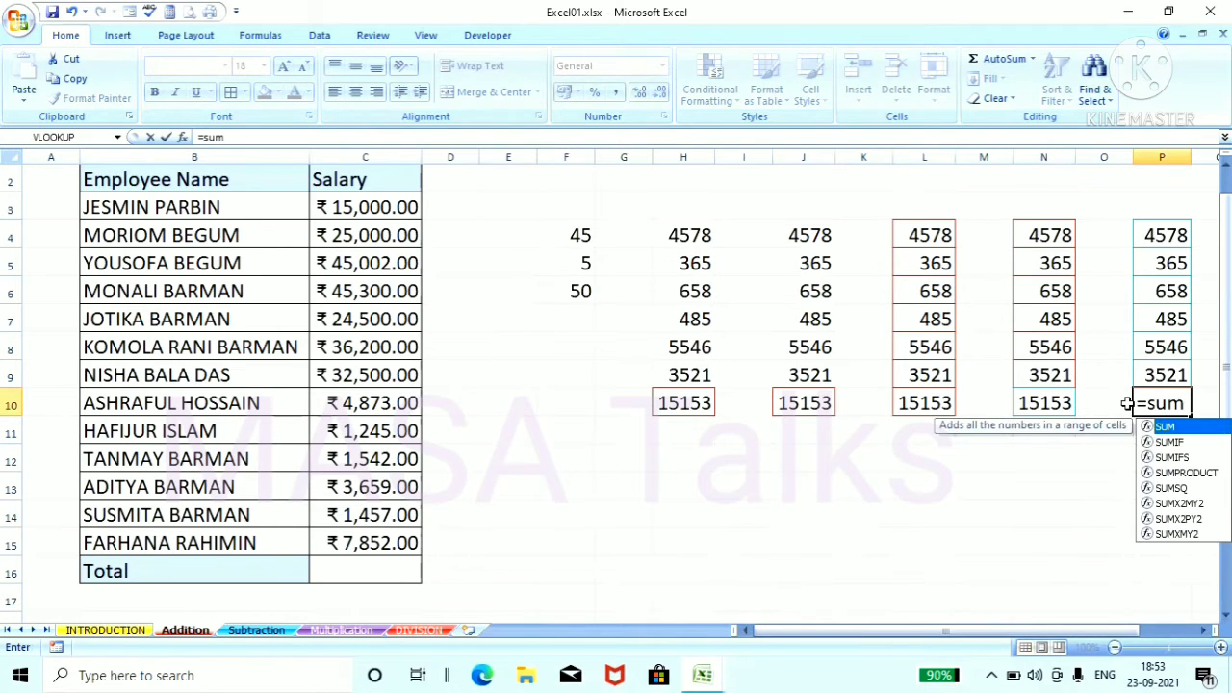
text(9)
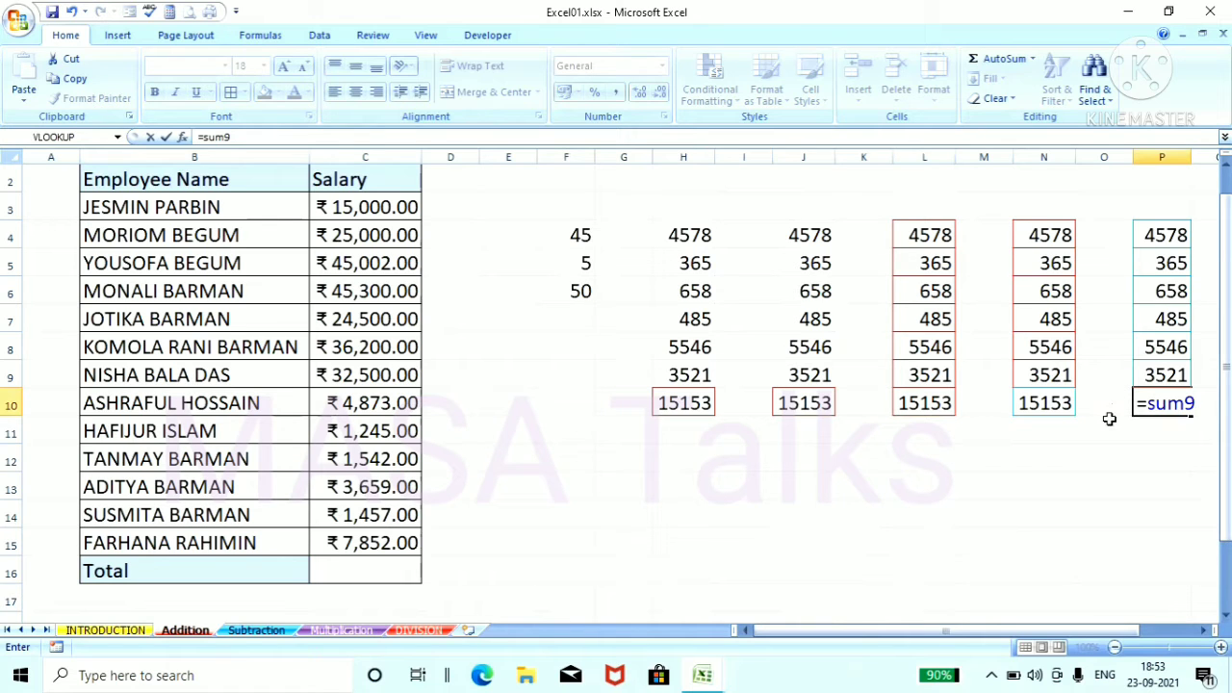
key(BackSpace)
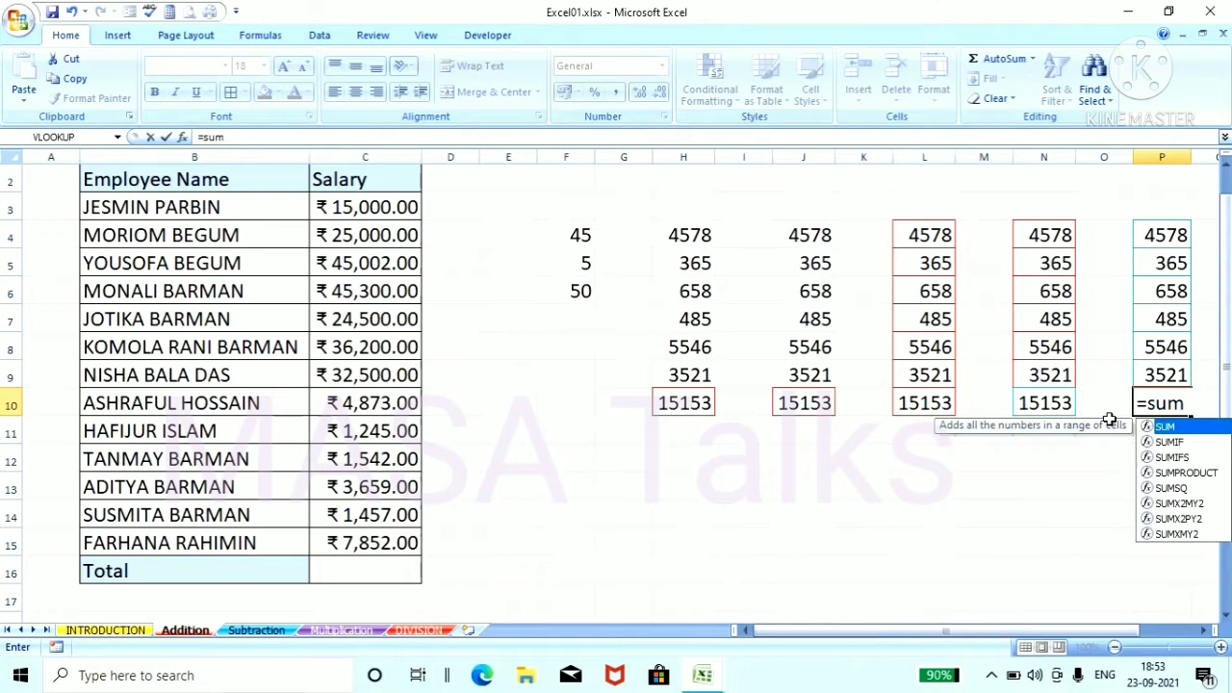
text(()
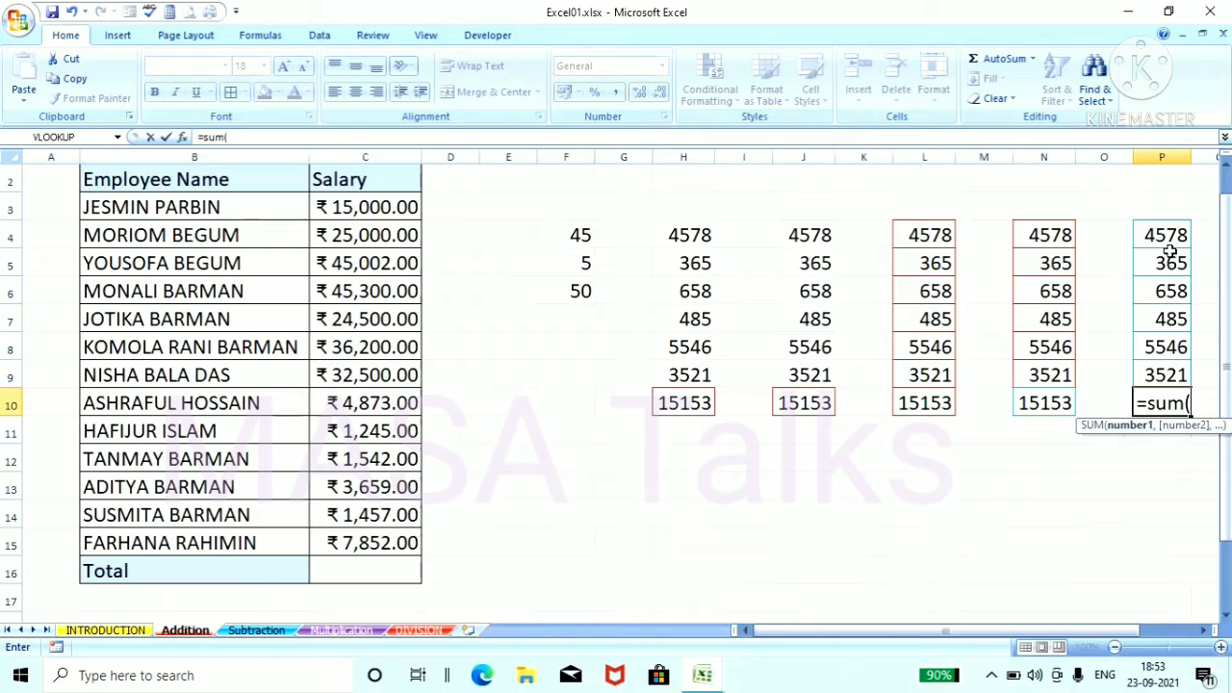
drag(1164, 233, 1174, 375)
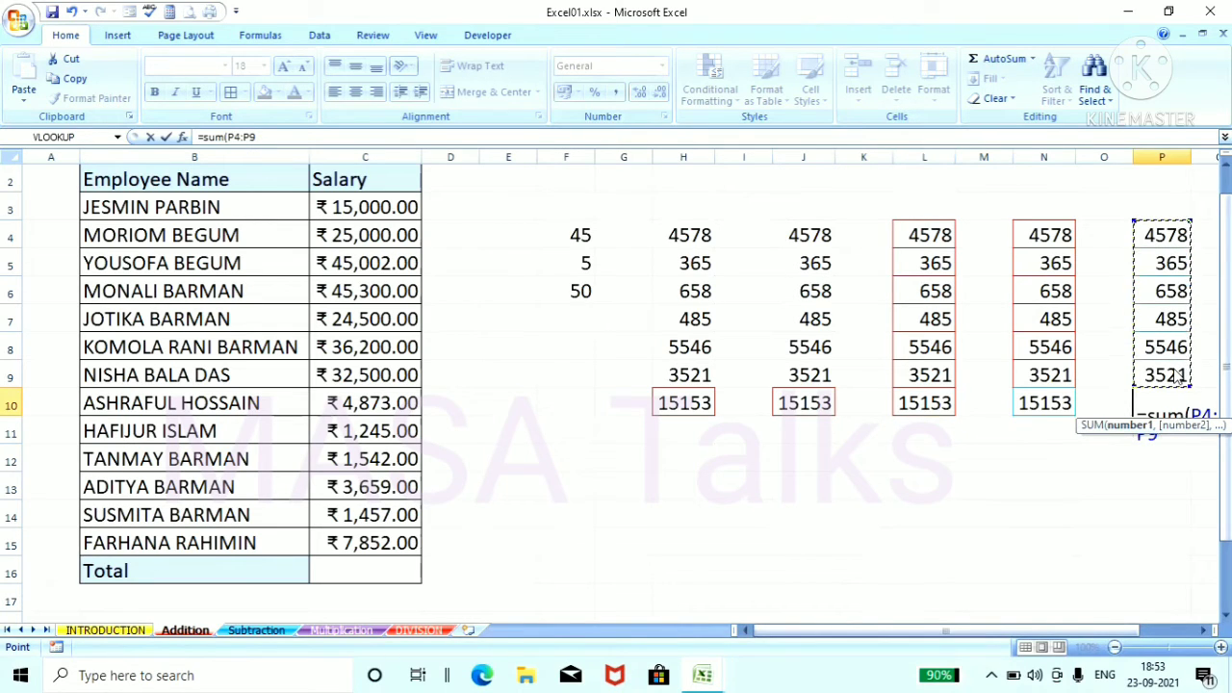
key(Return)
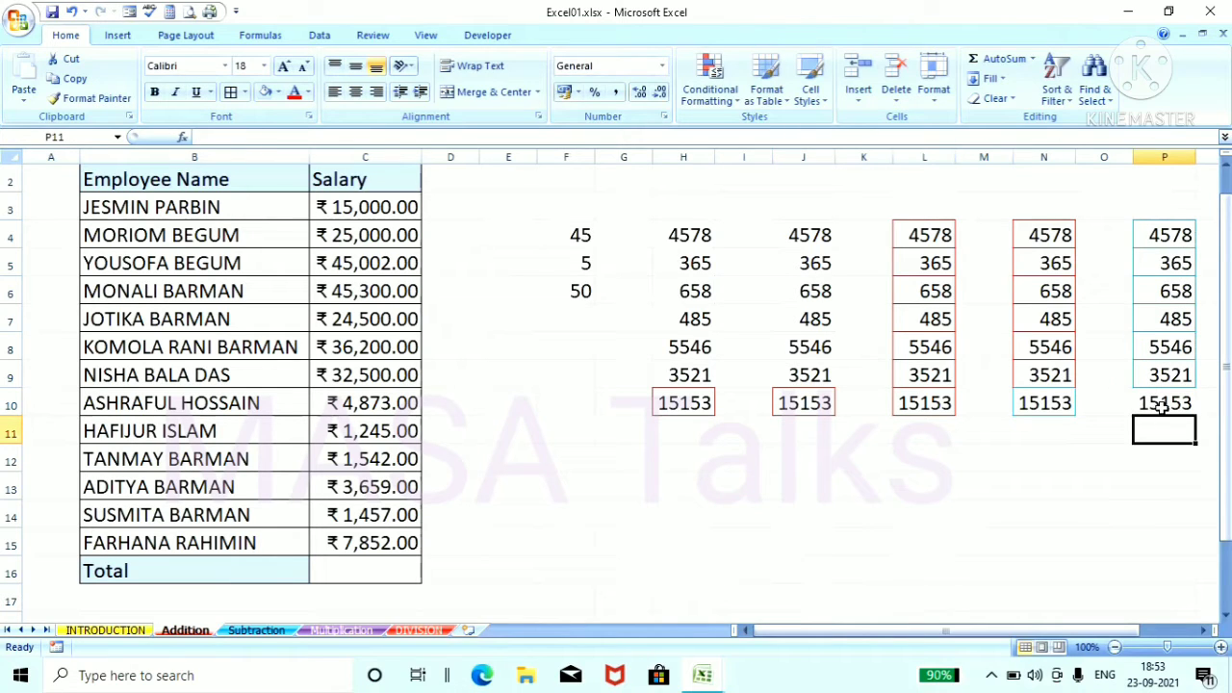
click(1162, 406)
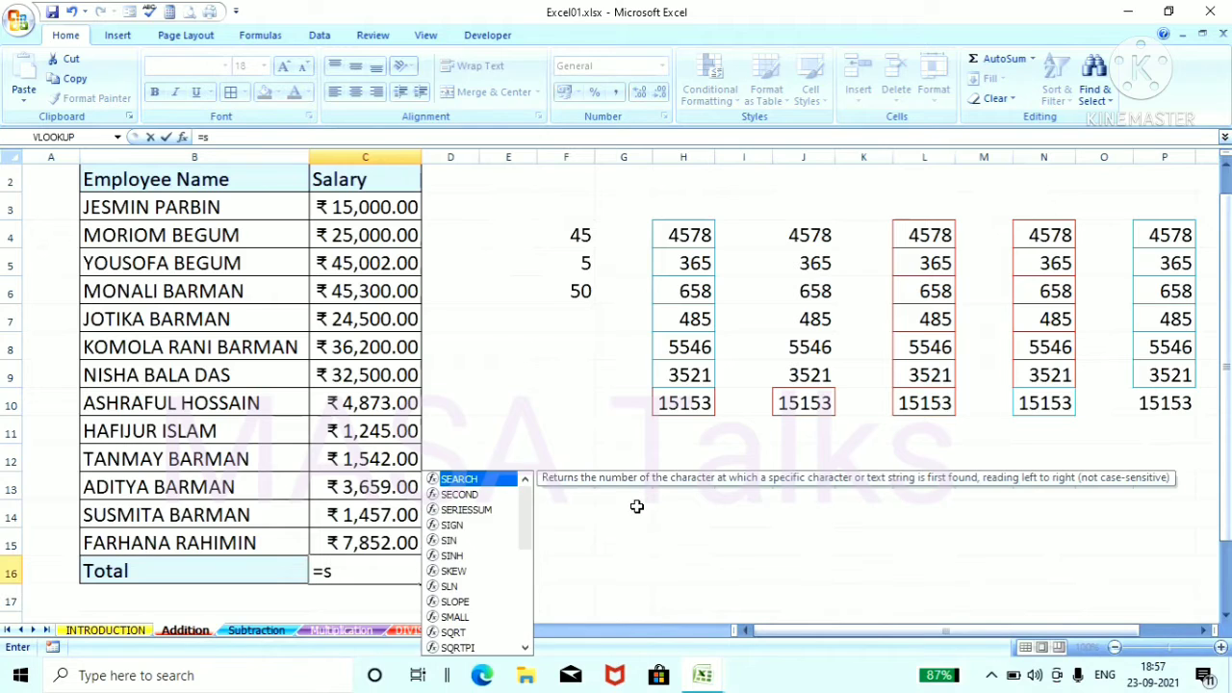
Step: Total the Salary column in cell C16 with a SUM formula over the selected range C3:C15
text(um)
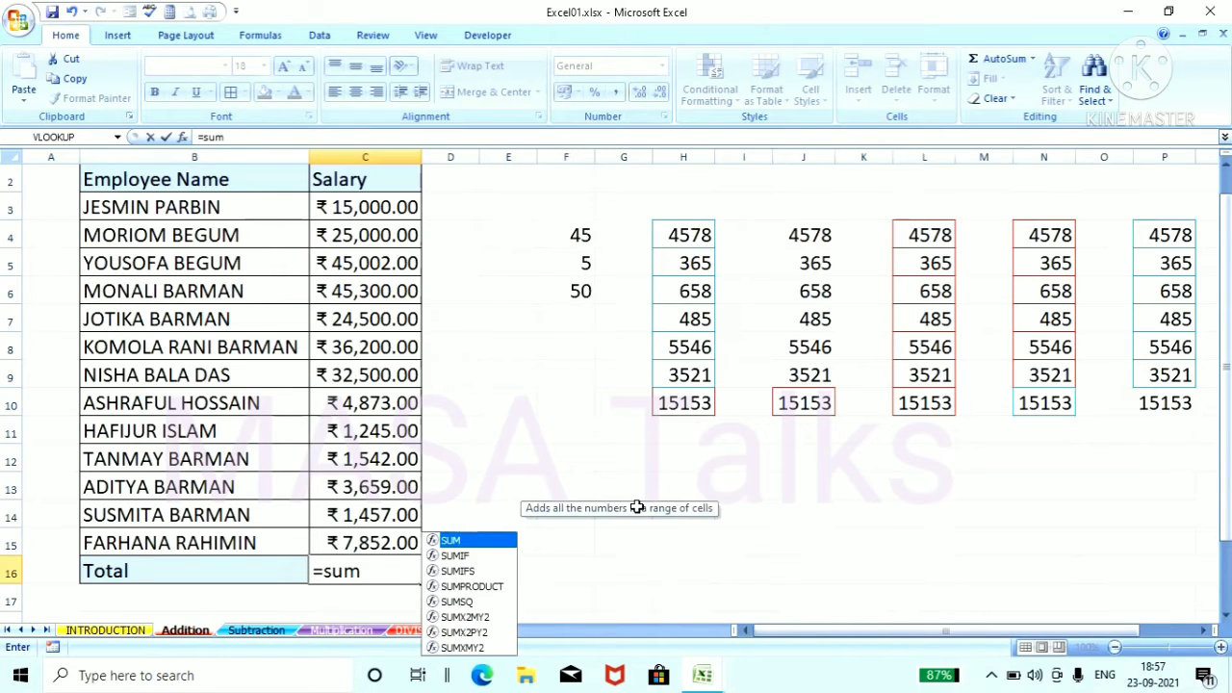
text(9)
key(BackSpace)
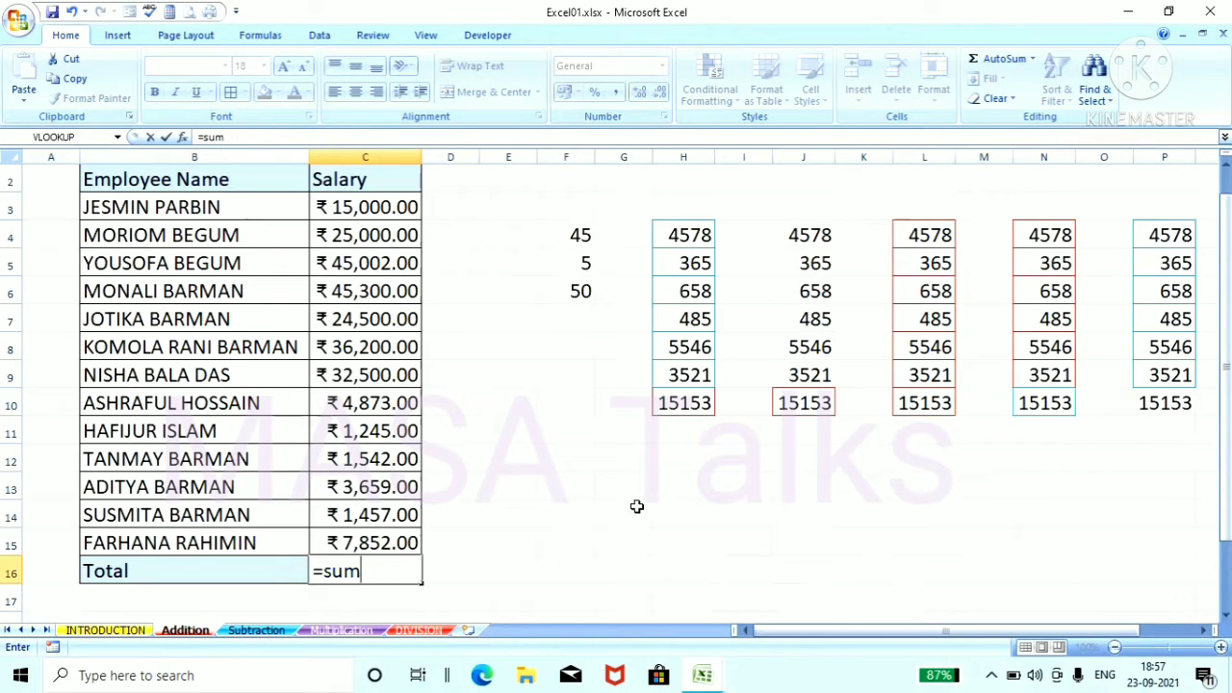
text(()
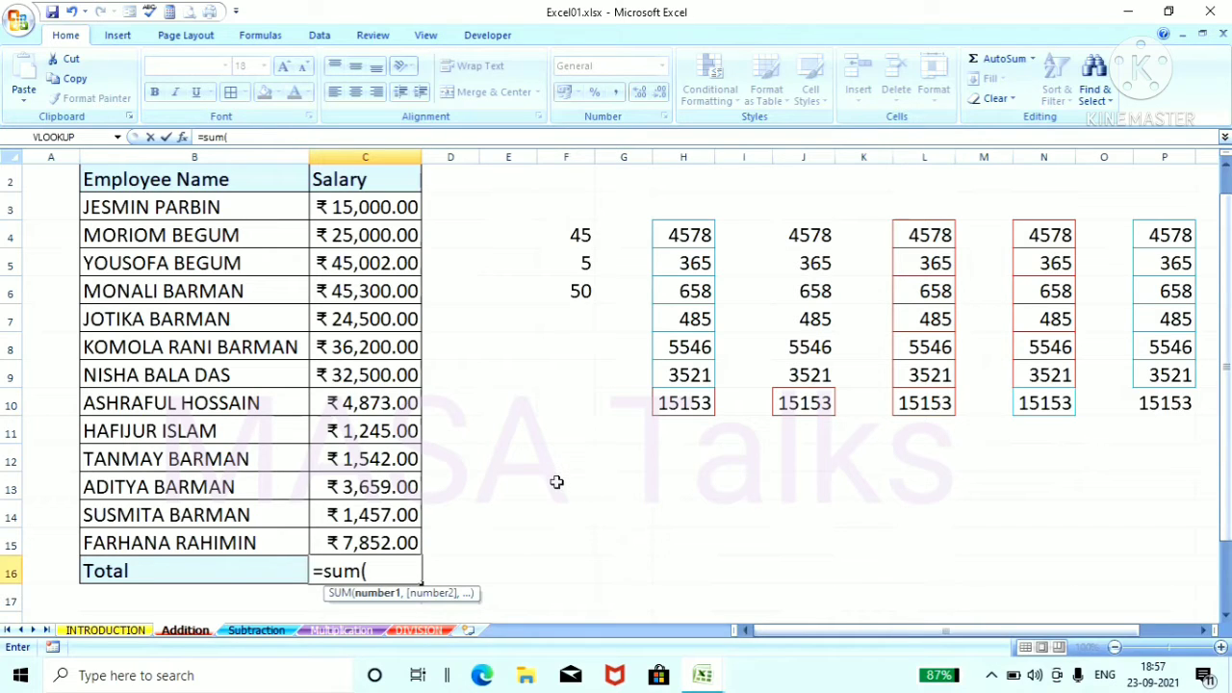
click(407, 207)
drag(408, 207, 409, 543)
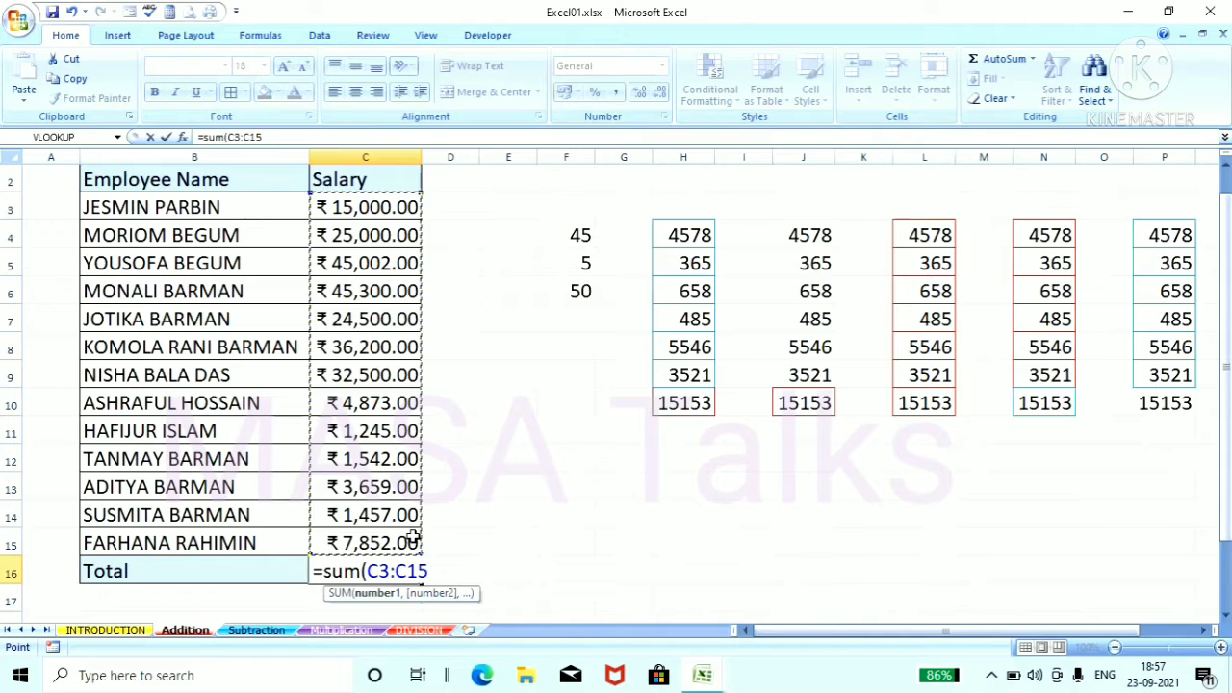
key(Return)
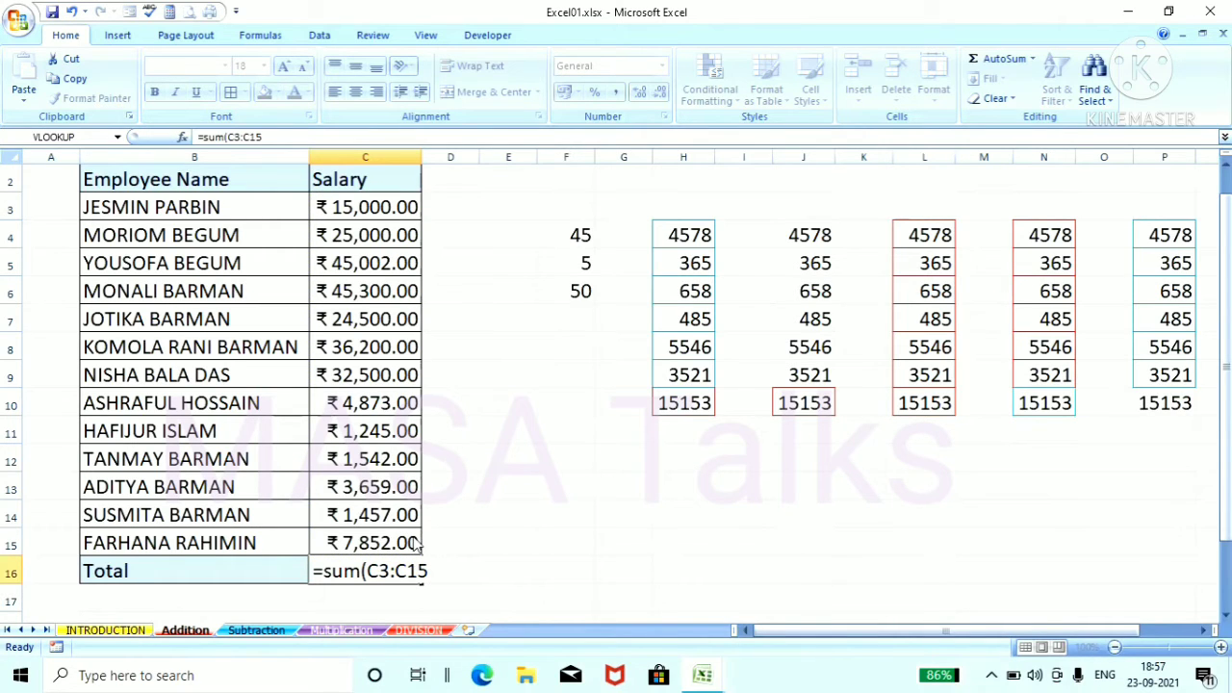
Step: Commit the salary total formula in cell C16 and review the completed table
click(545, 574)
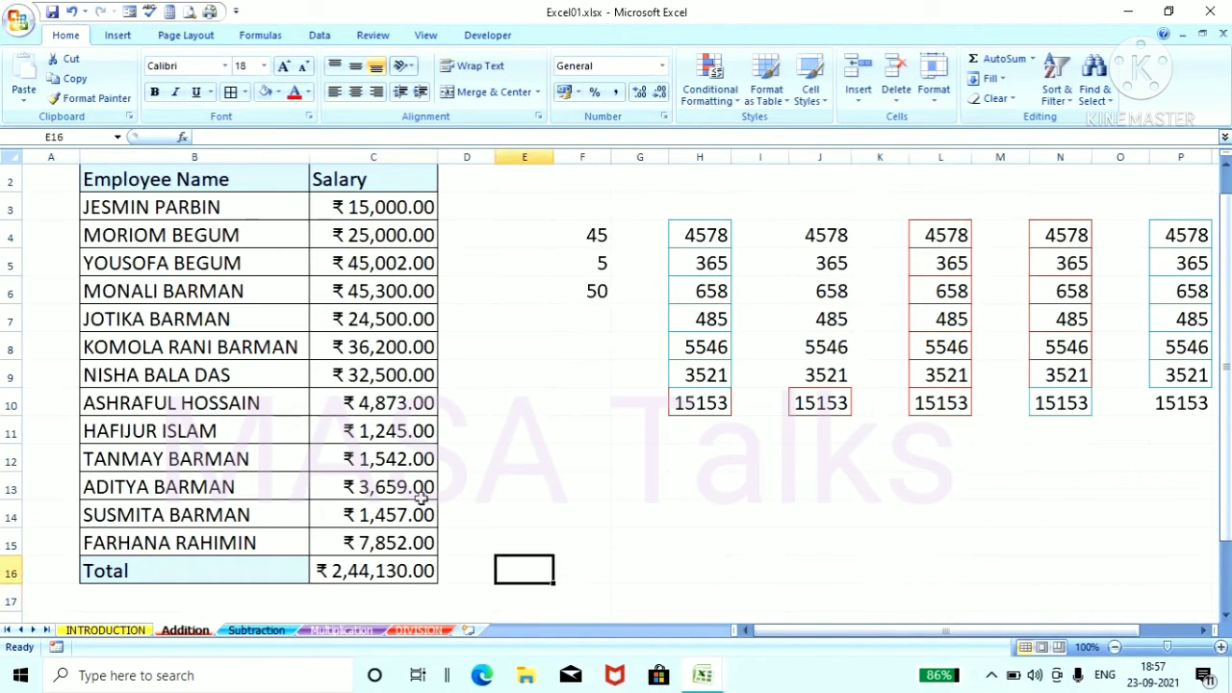
scroll(533, 492, up, 1)
scroll(511, 479, down, 3)
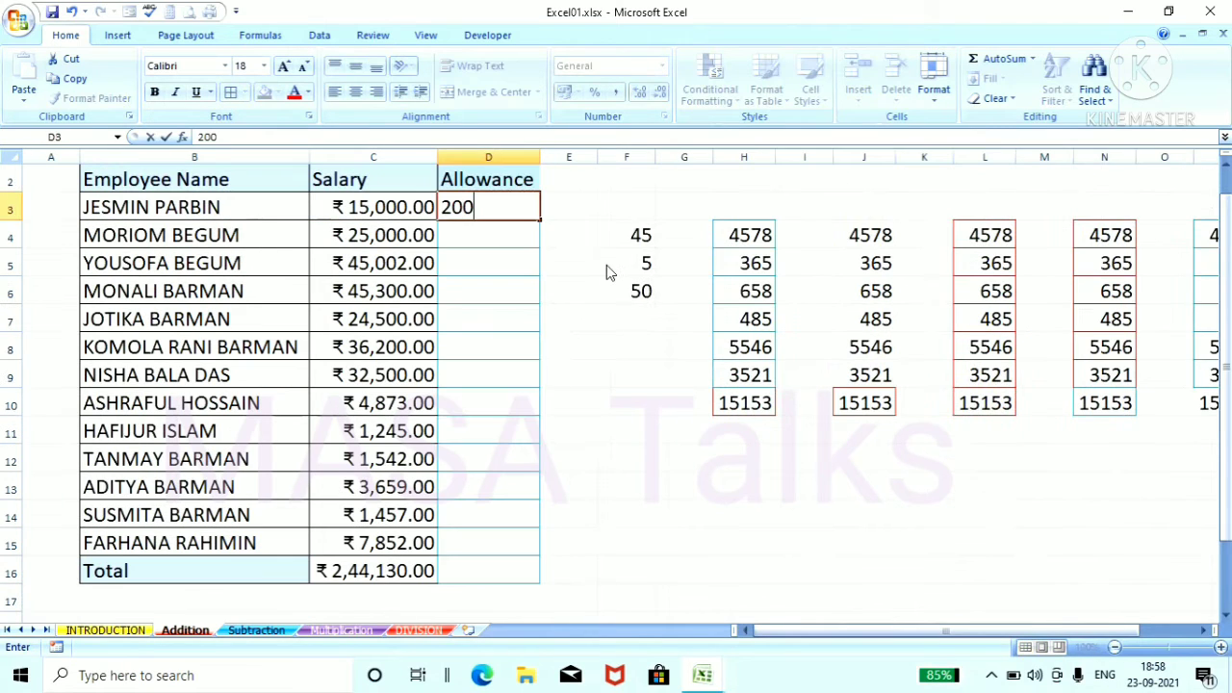
Step: Enter the formula =D3+45 in cell D4 and fill the Allowance column down to D15 from D3:D4
click(576, 285)
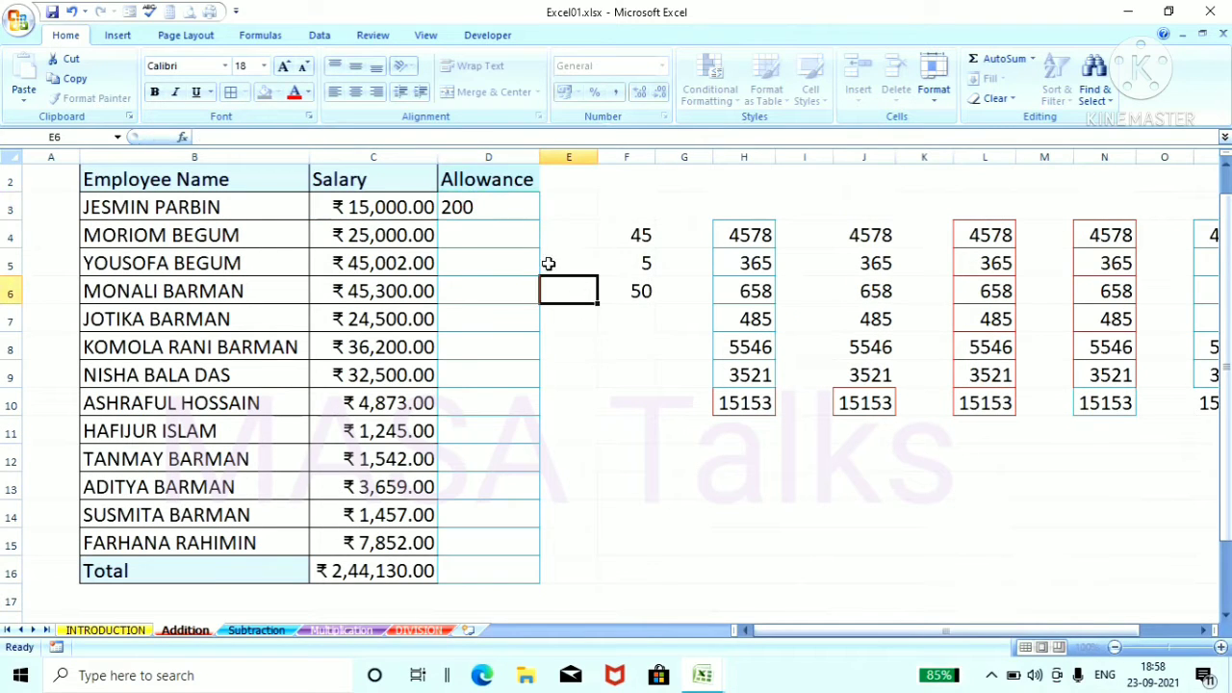
click(496, 238)
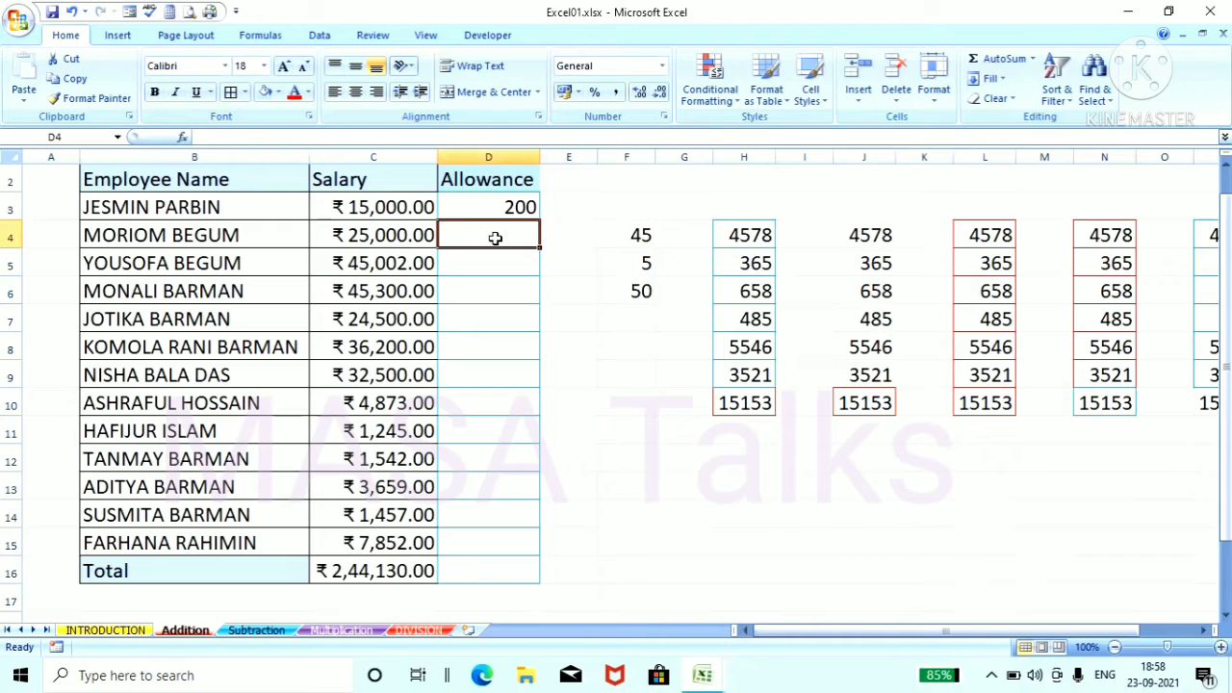
text(=)
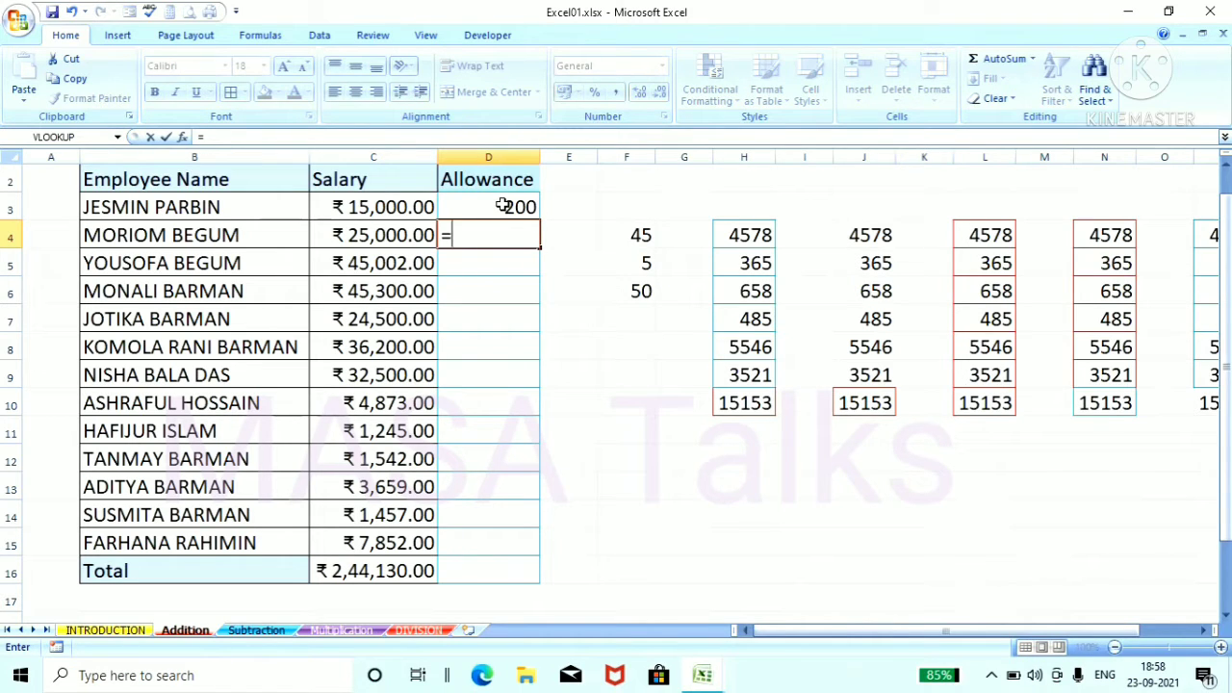
click(503, 206)
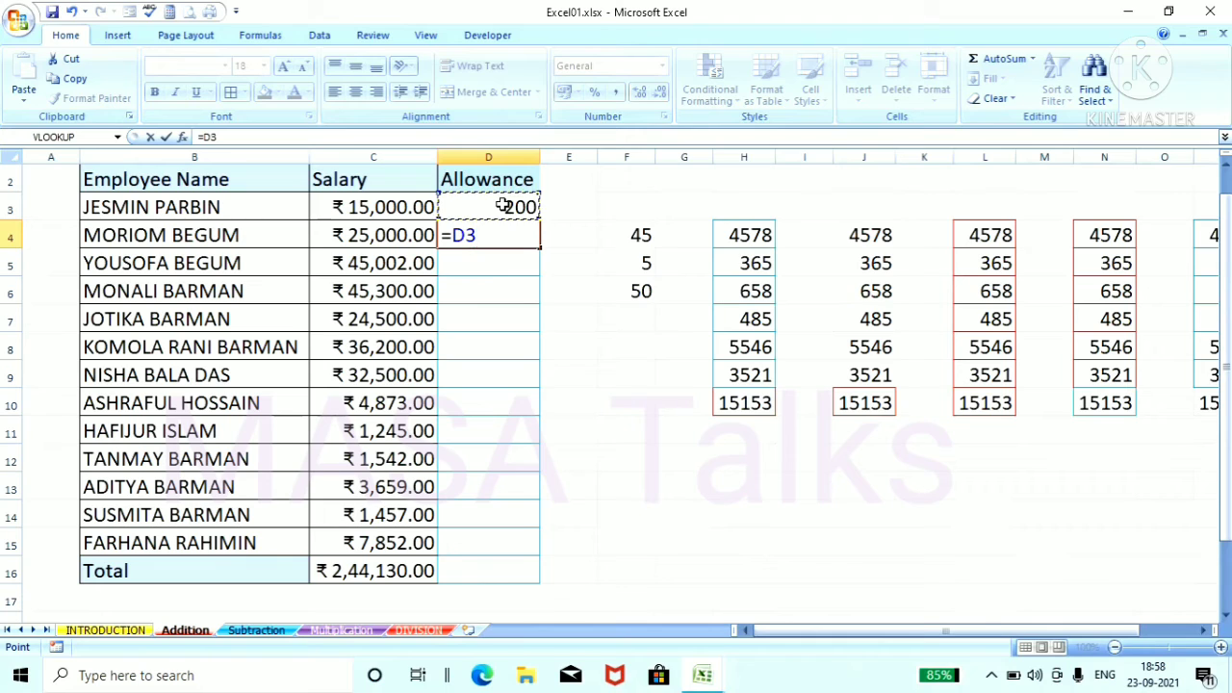
text(+45)
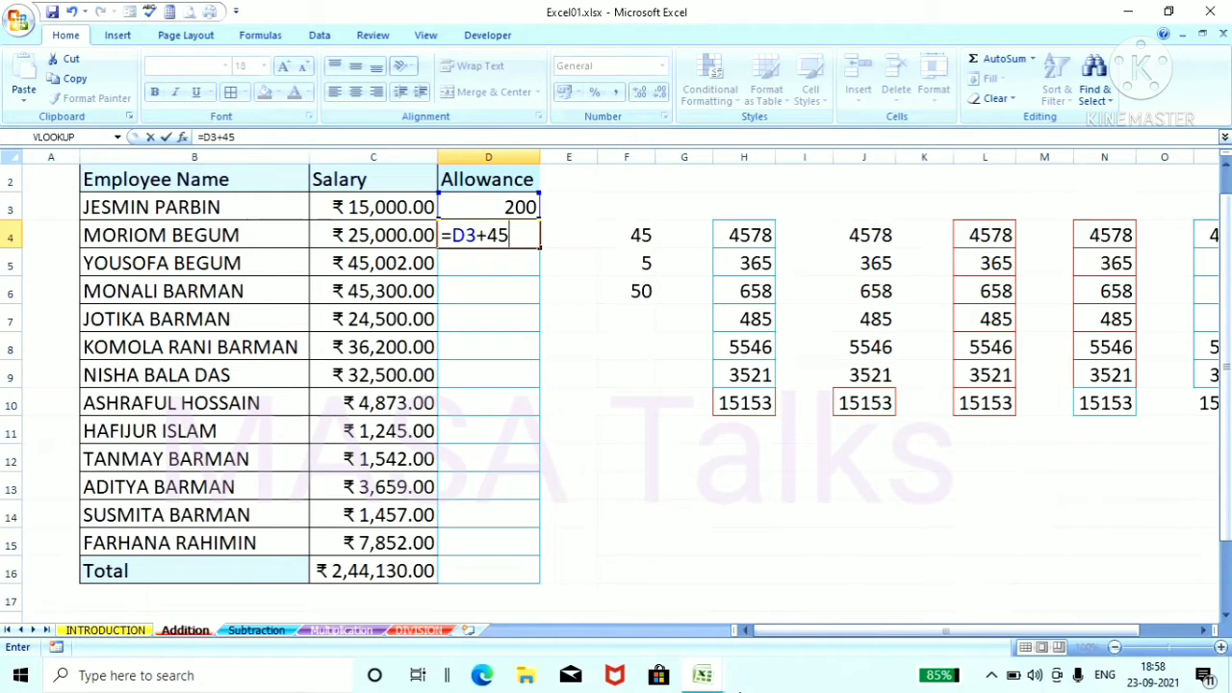
key(Return)
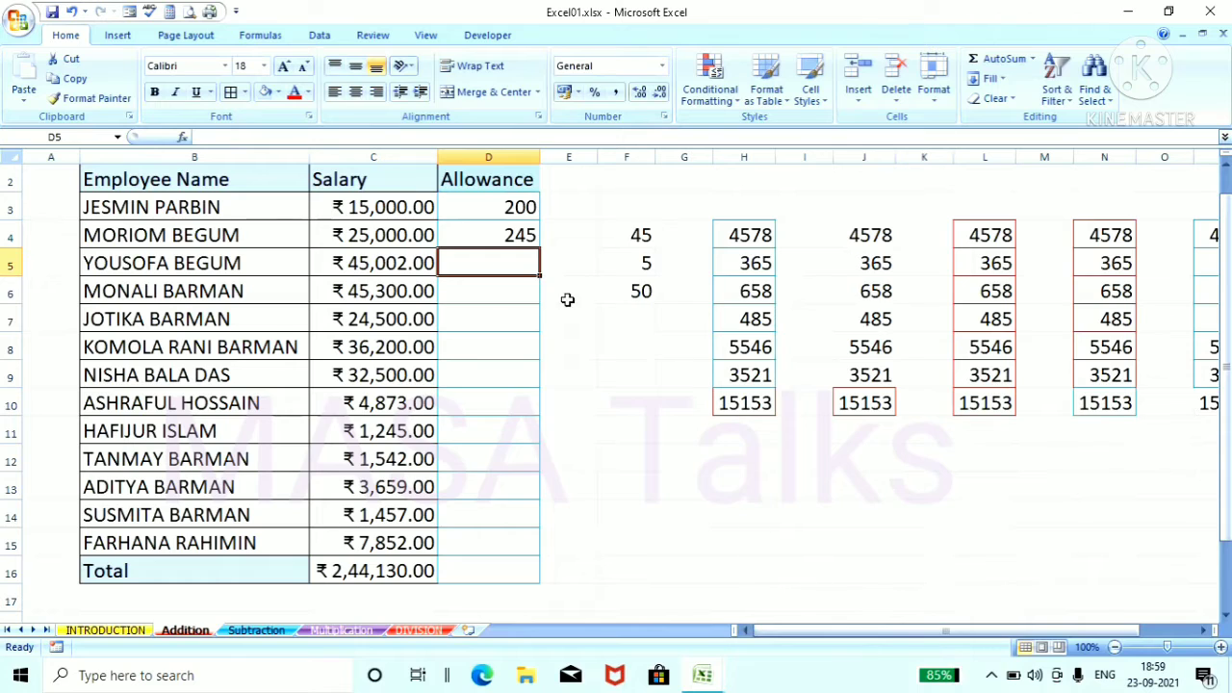
click(474, 232)
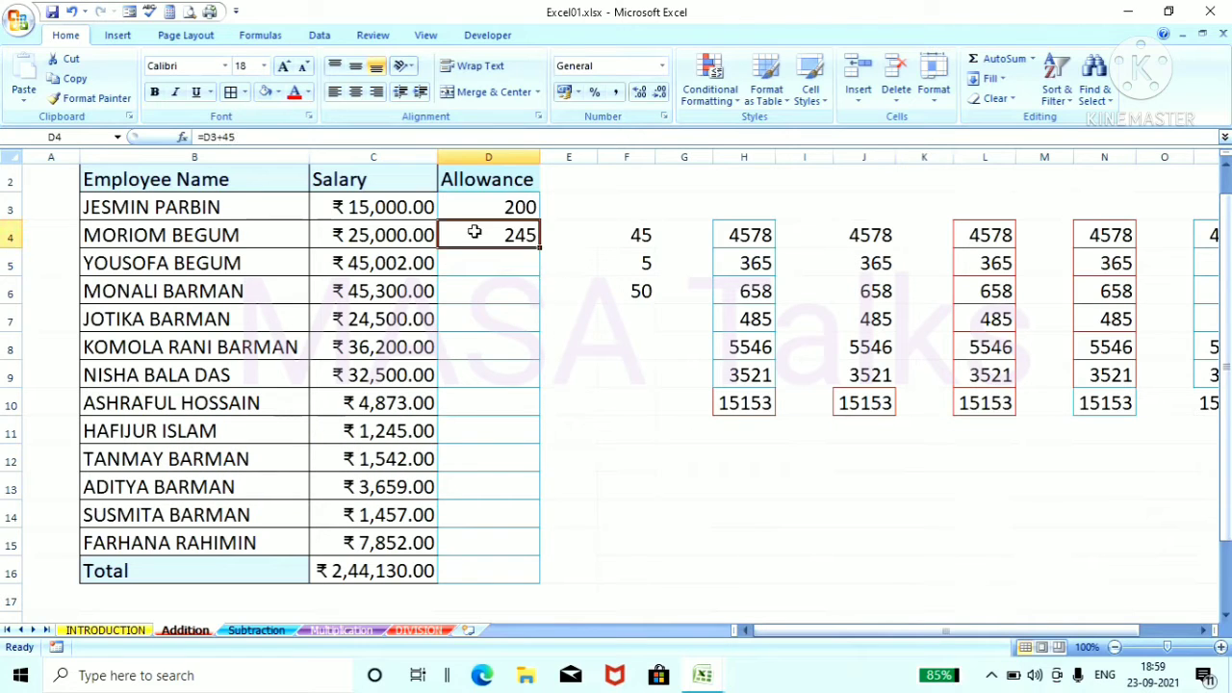
drag(499, 207, 585, 536)
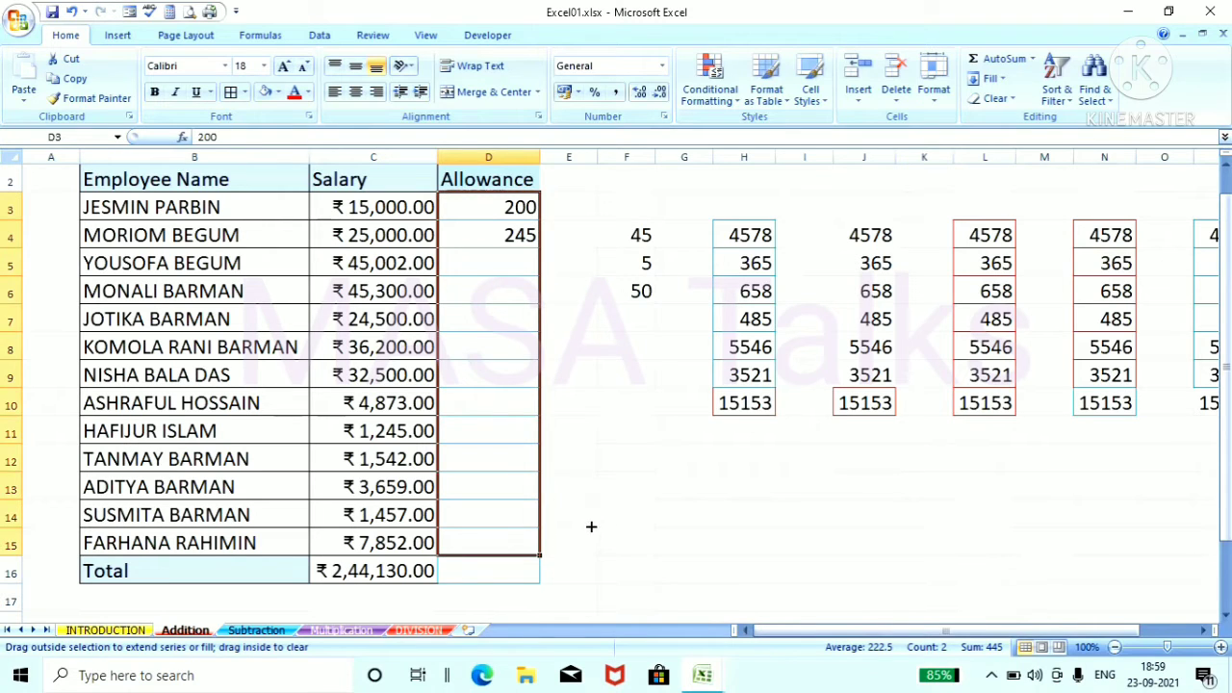
Step: Enter the header Net salary in cell E2, beside the Allowance header
click(571, 179)
text(Total)
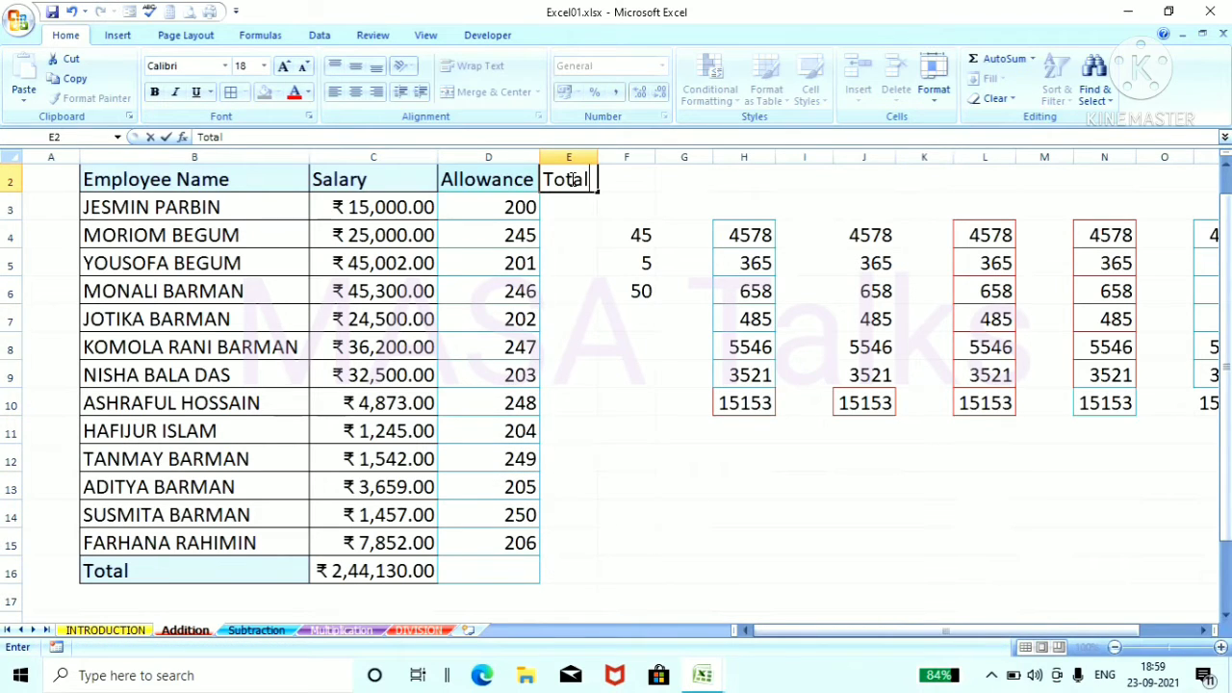
key(BackSpace)
key(BackSpace)
key(BackSpace)
key(BackSpace)
key(BackSpace)
text(Net sala)
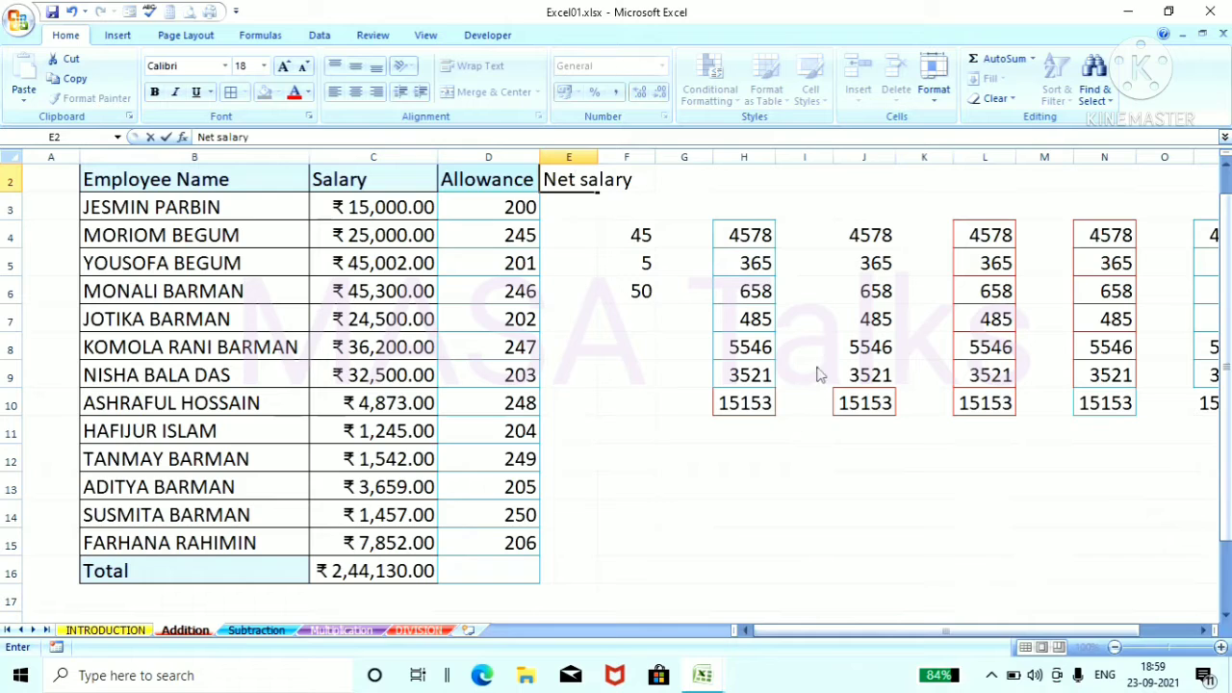
text(ry)
click(802, 454)
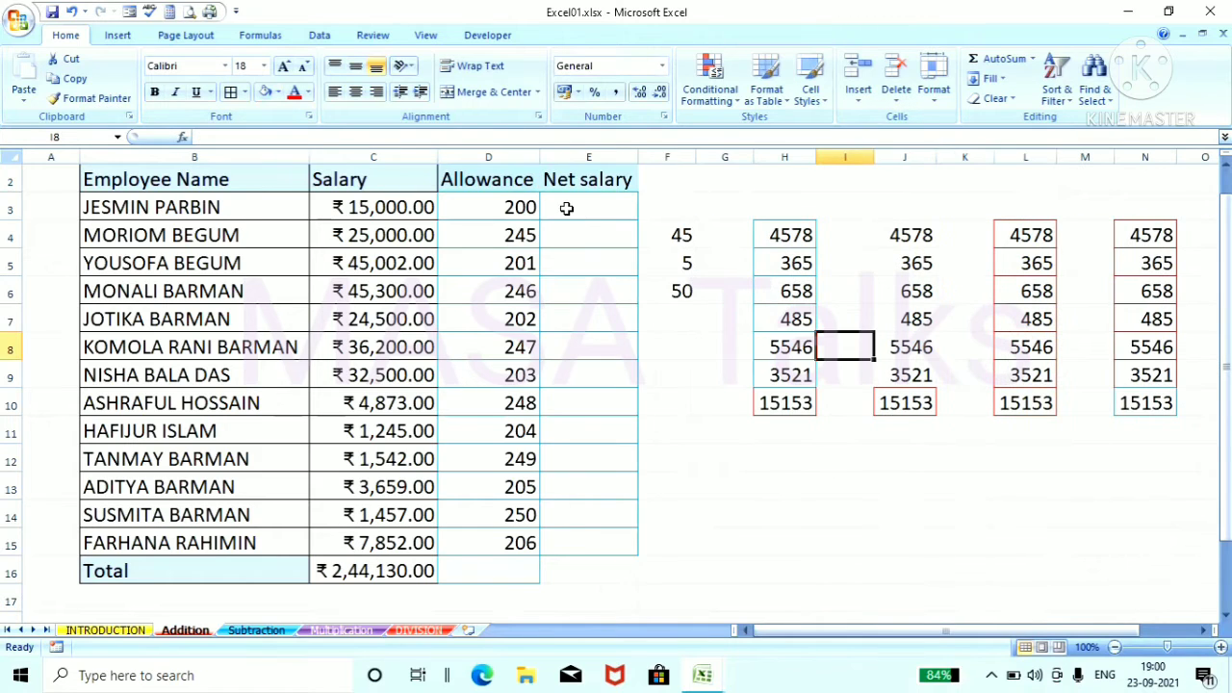
Step: Calculate the first employee's net salary in cell E3 with a SUM formula adding the separate cells C3 and D3
click(567, 208)
text(=)
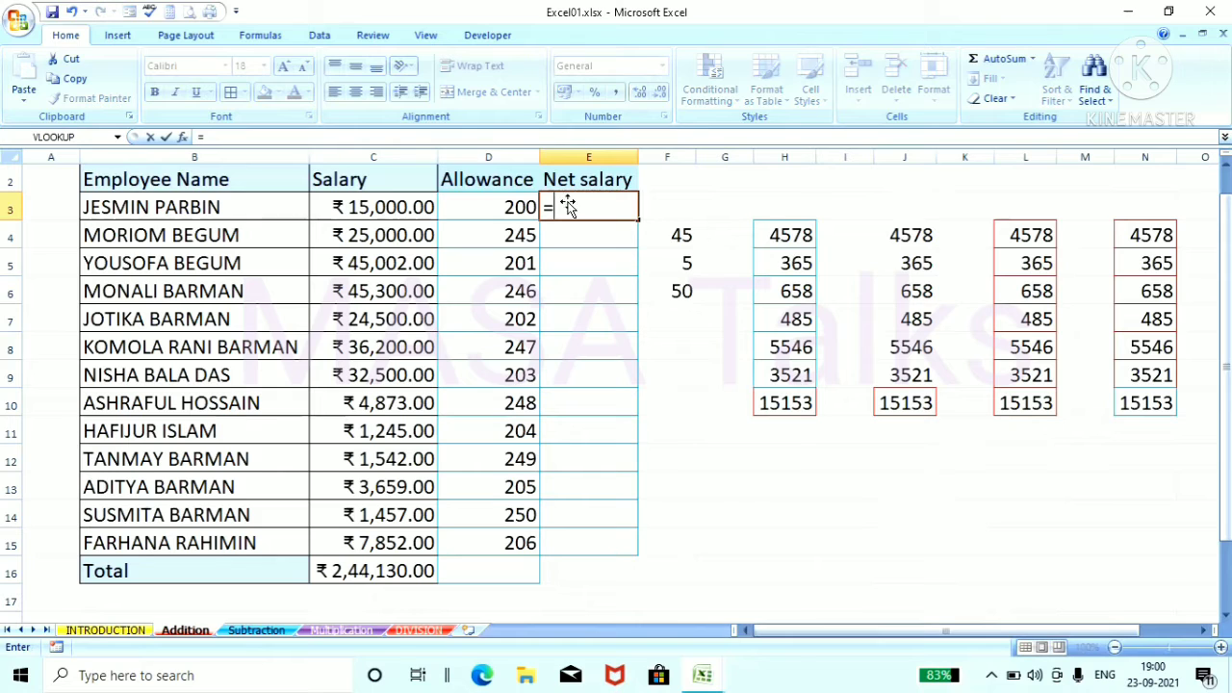
text(sum)
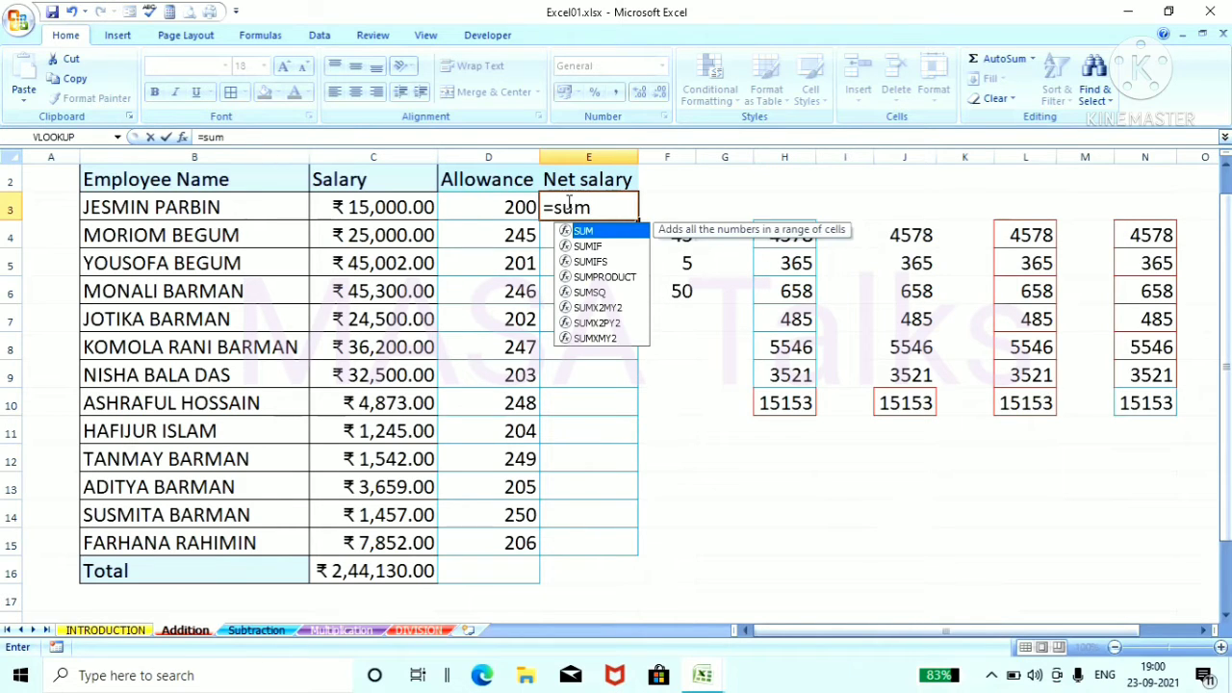
text(()
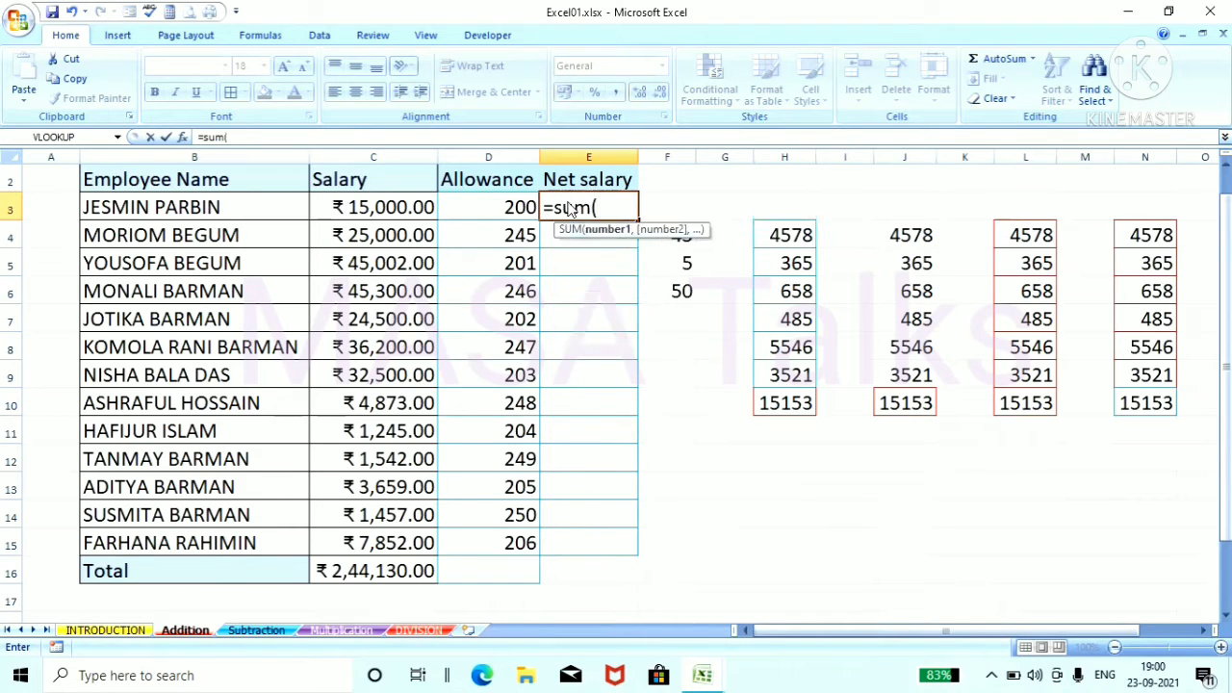
click(402, 210)
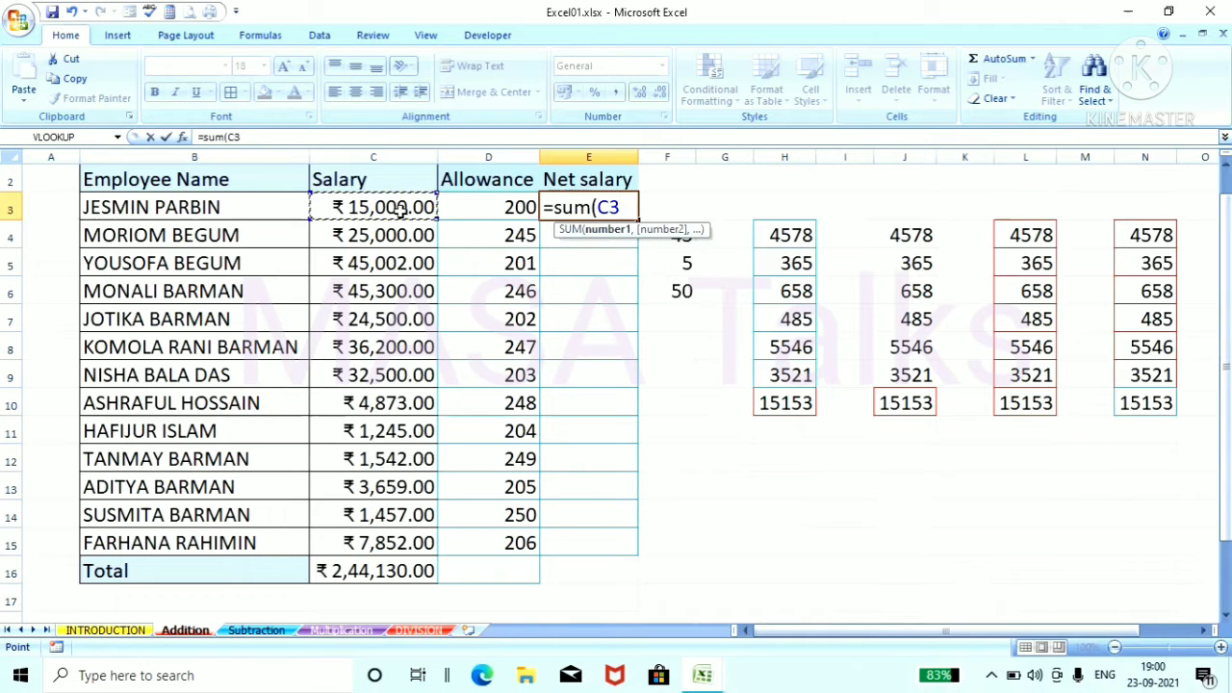
text(,)
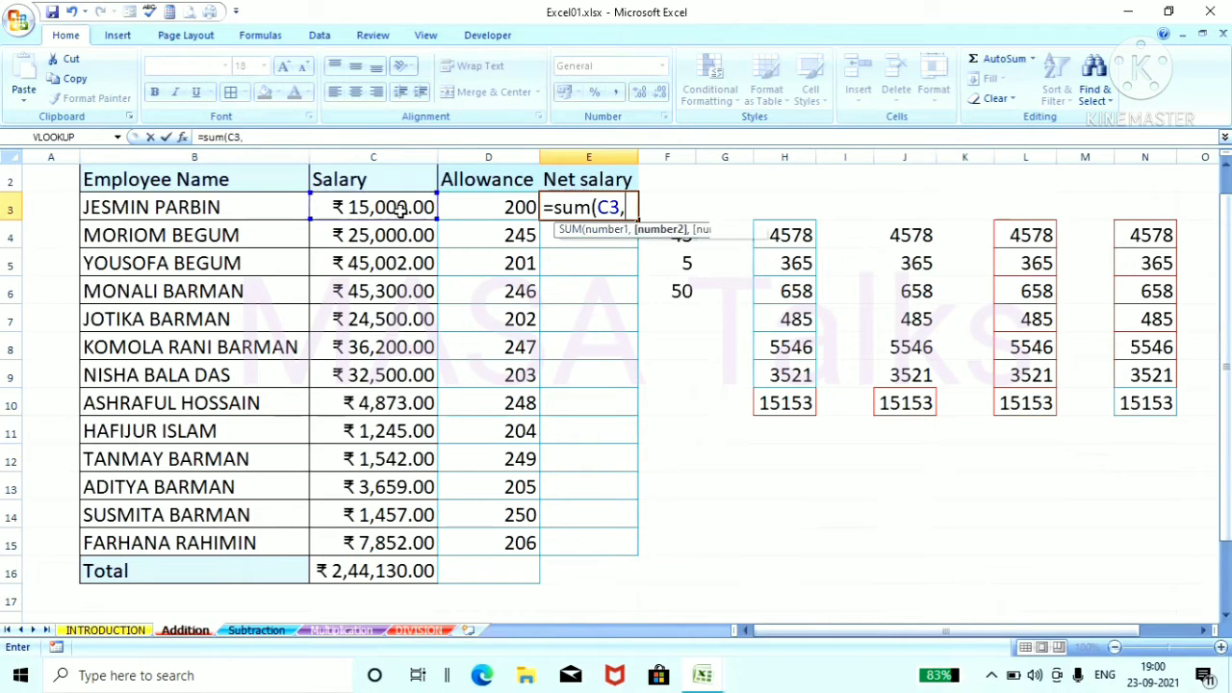
click(503, 206)
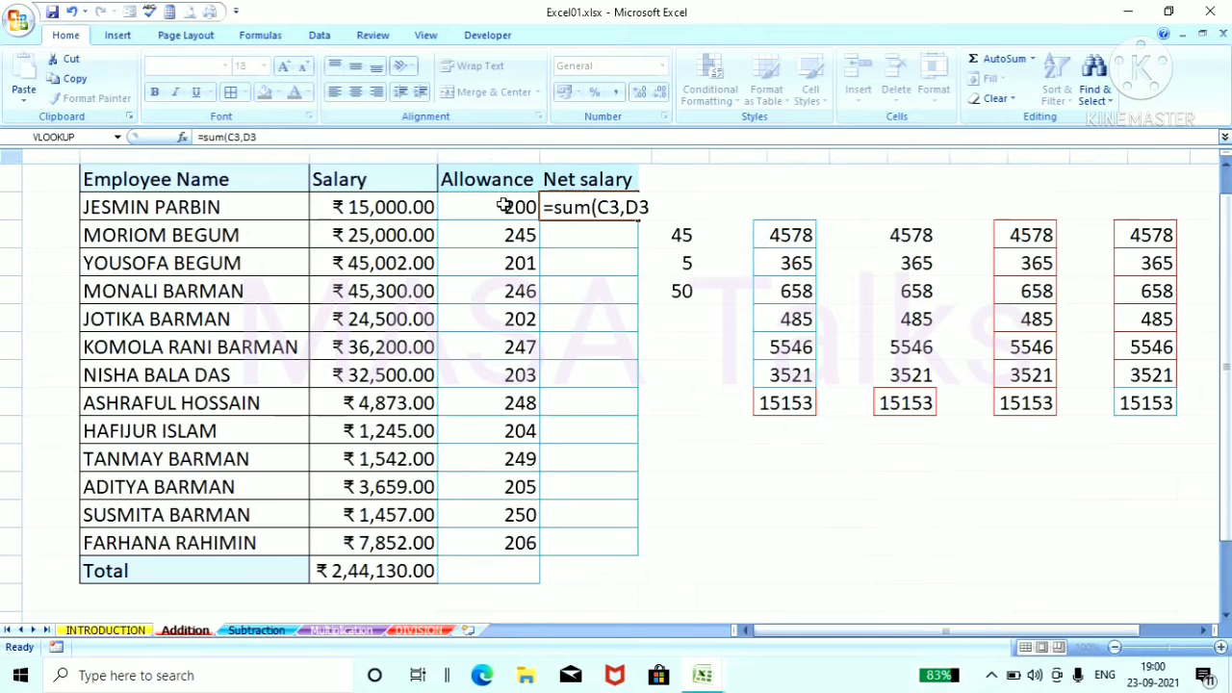
key(Return)
click(720, 324)
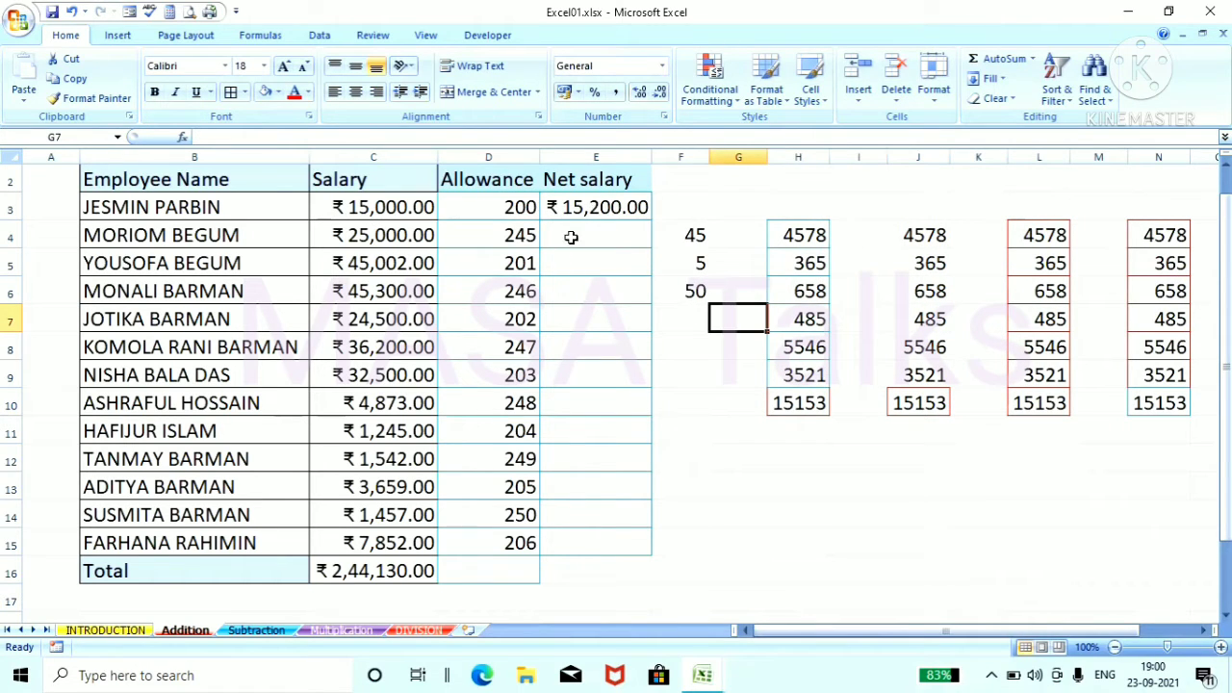
Step: Put a light blue border around cell E16 and fill the net salary formula from E3 down to E16
click(610, 572)
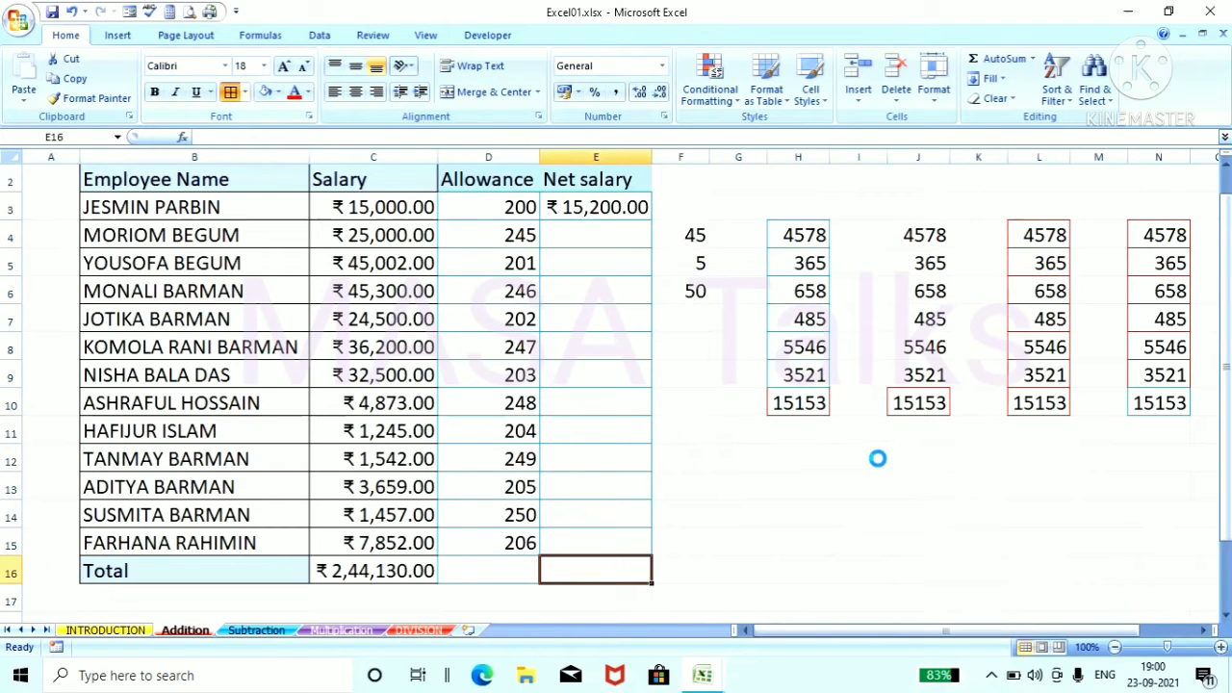
click(848, 452)
click(614, 206)
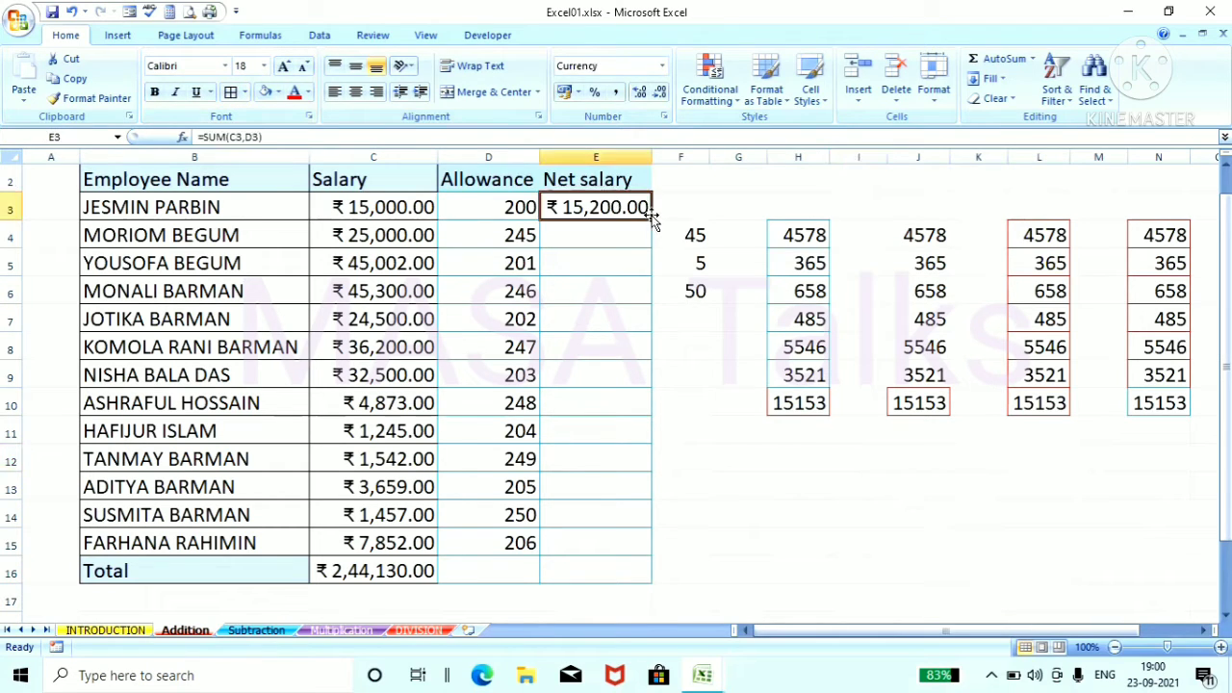
drag(651, 219, 638, 575)
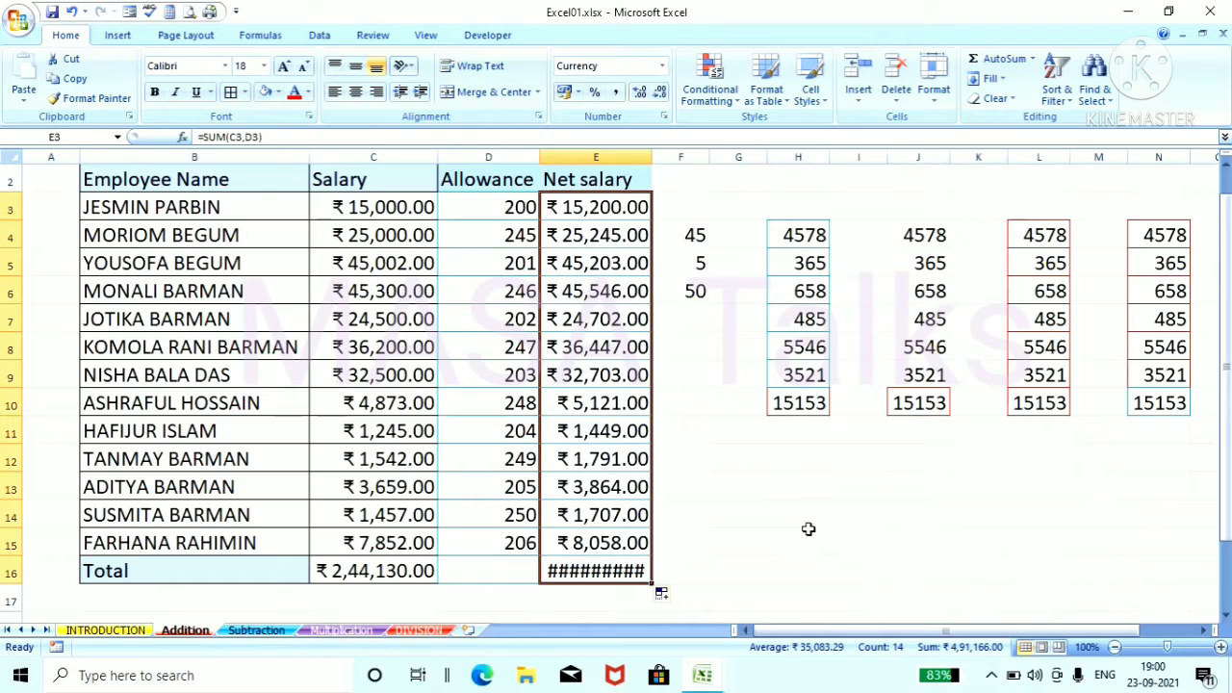
click(808, 532)
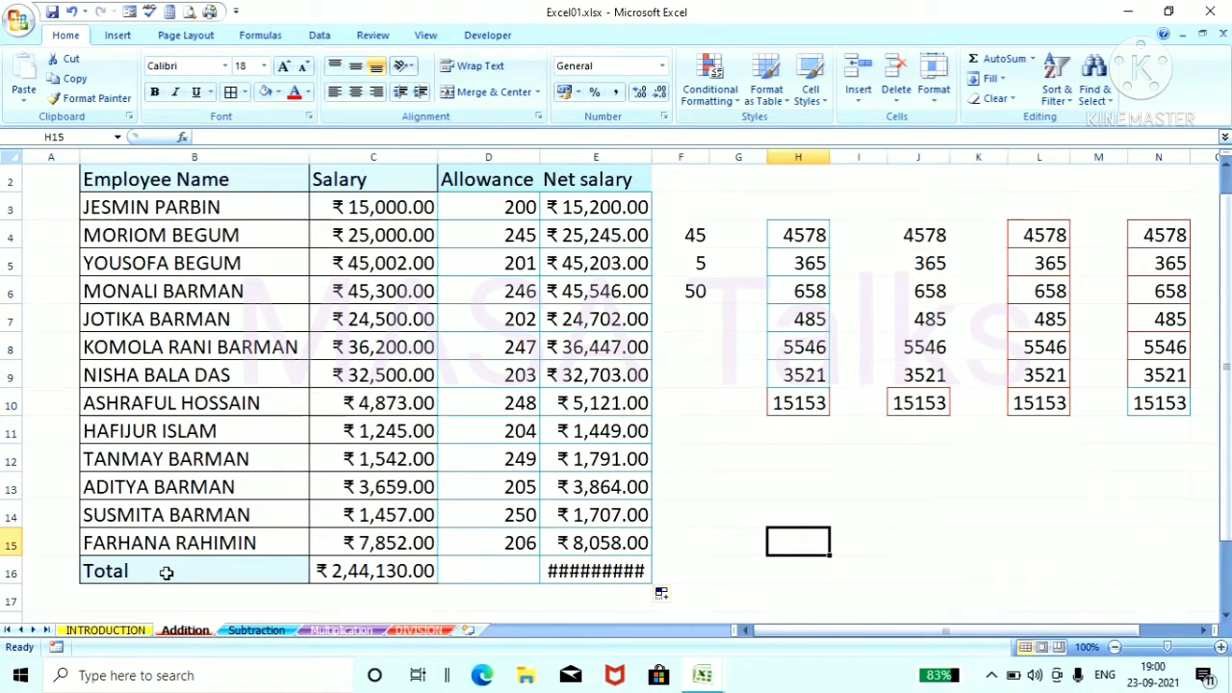
Step: Widen the Net salary column so that the total in E16 fits
click(605, 154)
drag(651, 155, 668, 155)
click(833, 431)
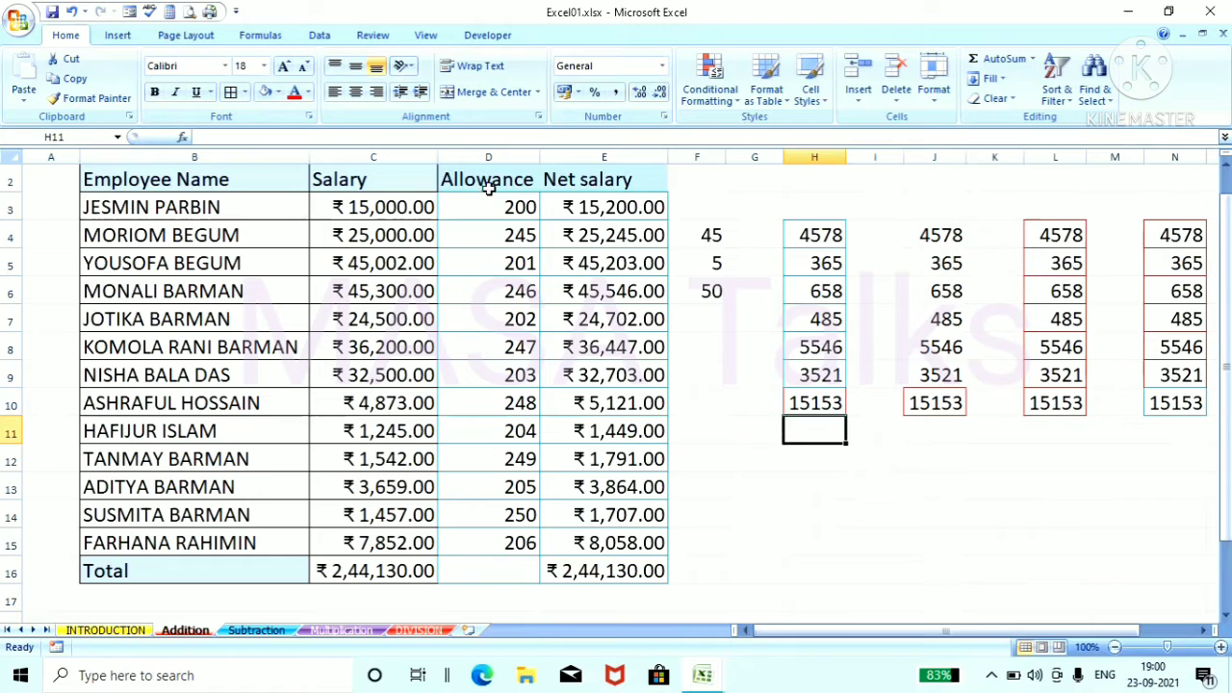
Step: Fill the Salary total formula from C16 across to D16 to total the Allowance column
click(394, 575)
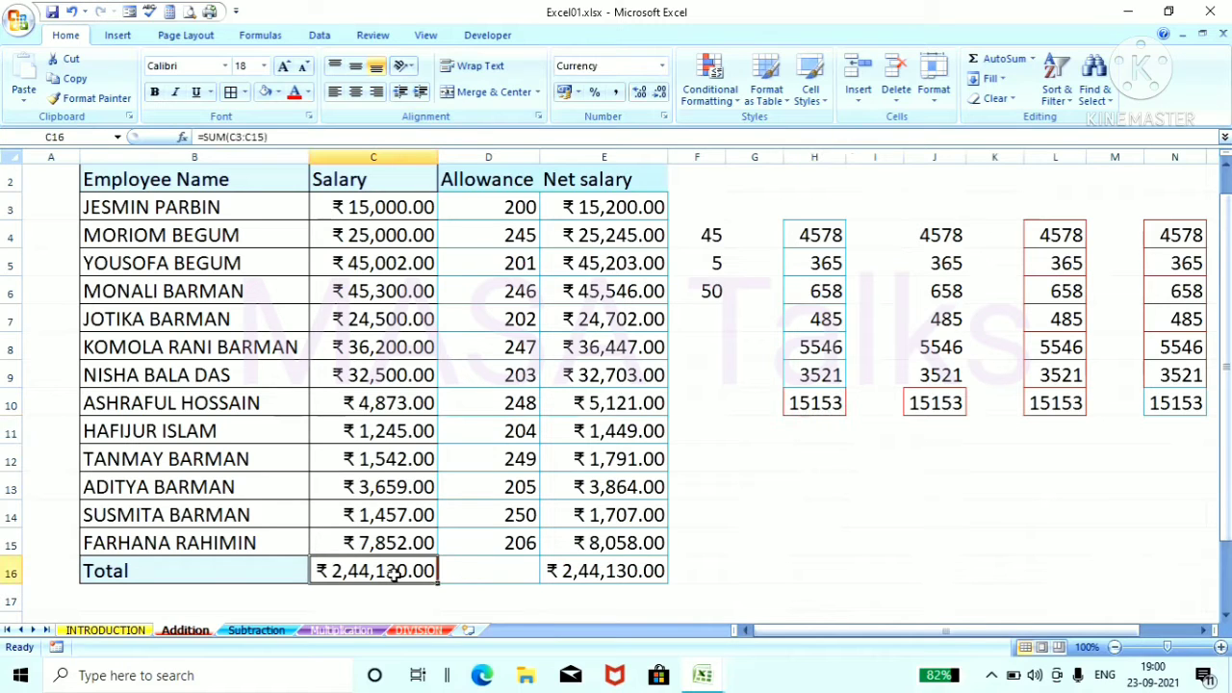
drag(441, 580, 527, 592)
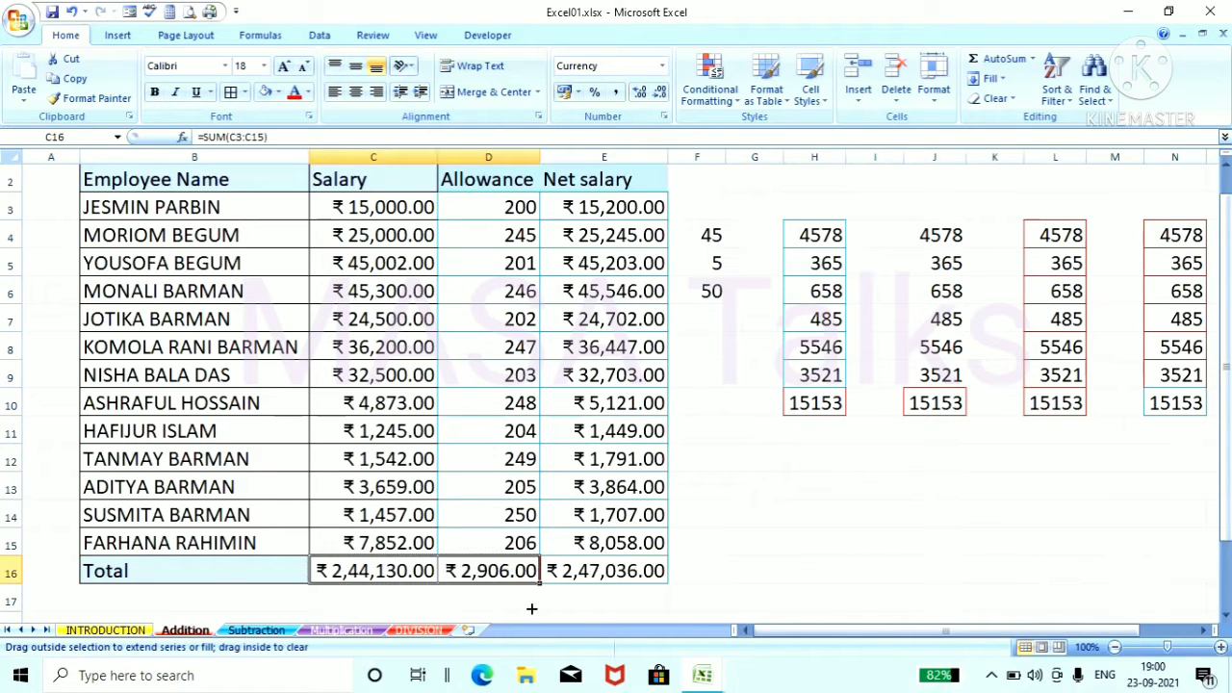
click(521, 604)
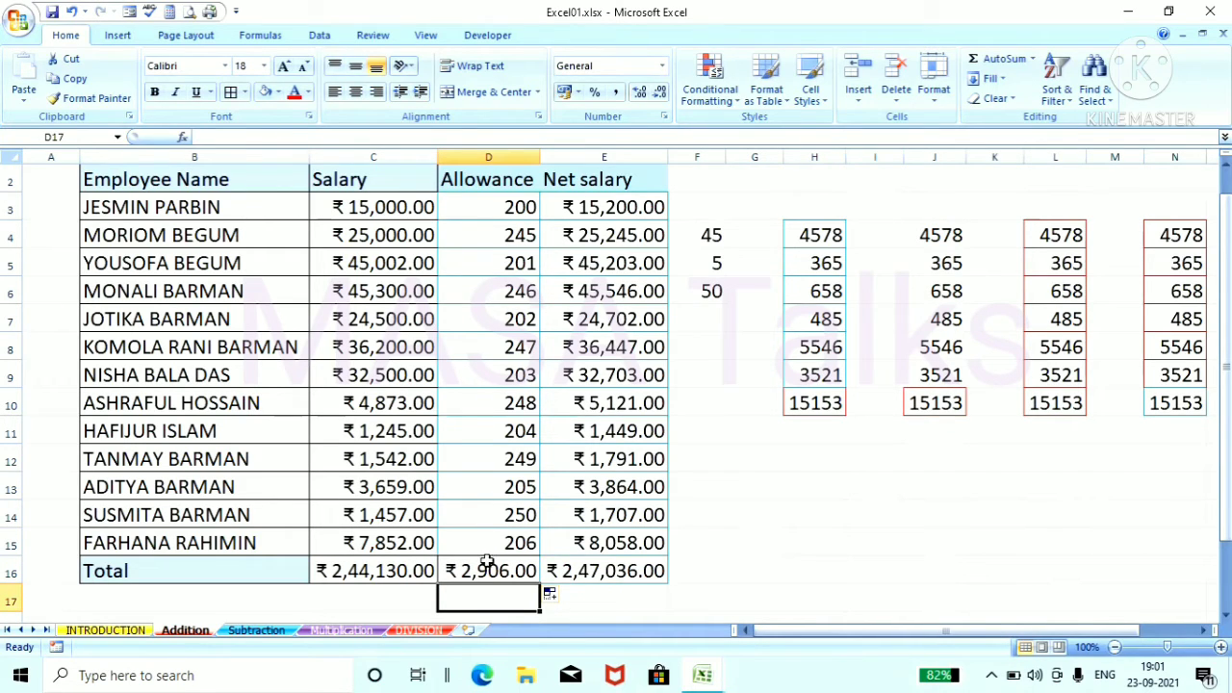
drag(517, 207, 489, 541)
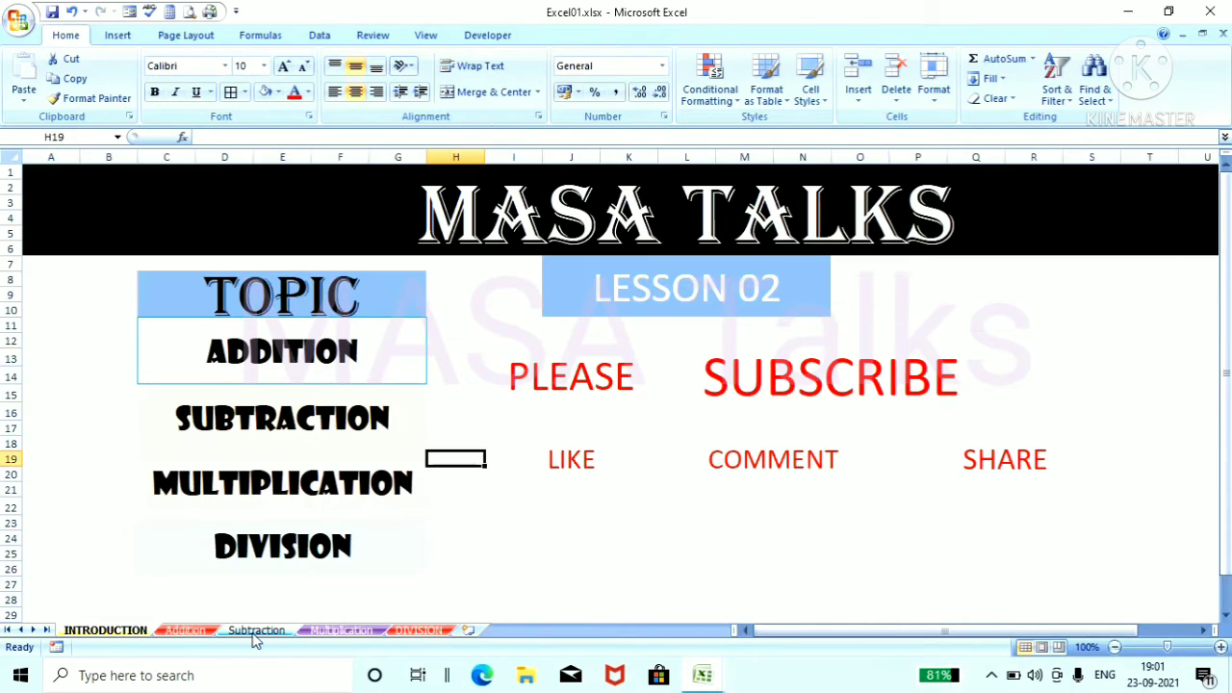
Step: Go to the Subtraction sheet and show its income, expenditure and Remain tables from row 1
click(256, 631)
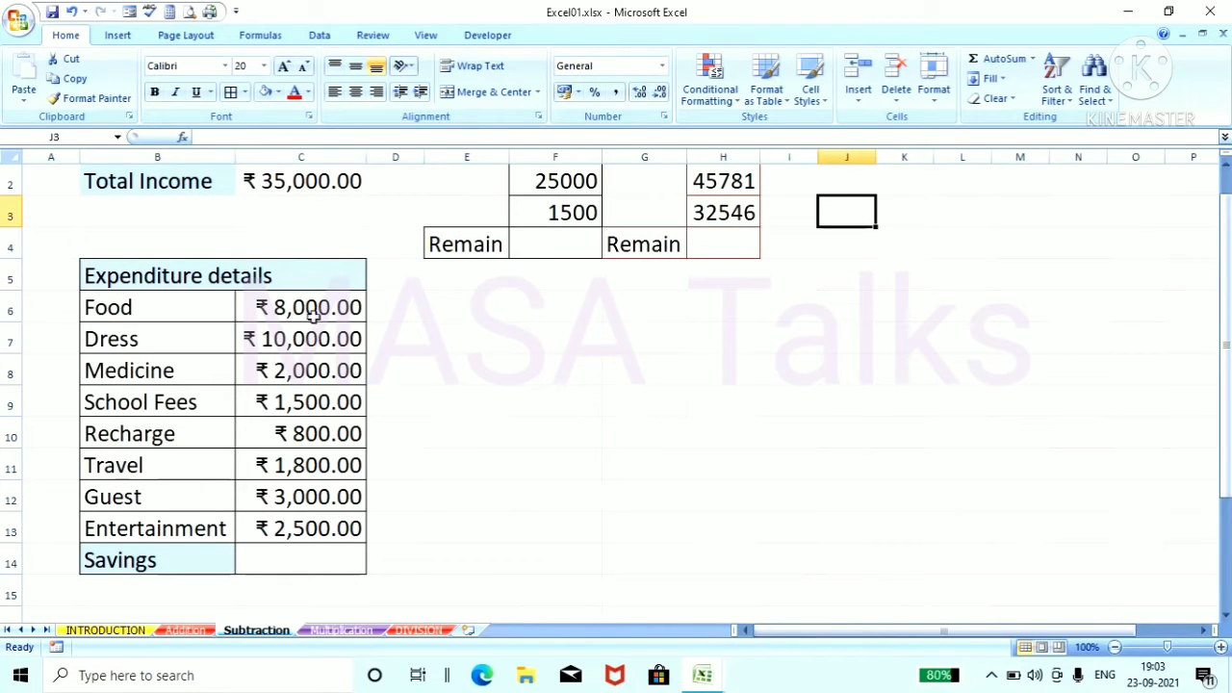
click(295, 563)
click(525, 555)
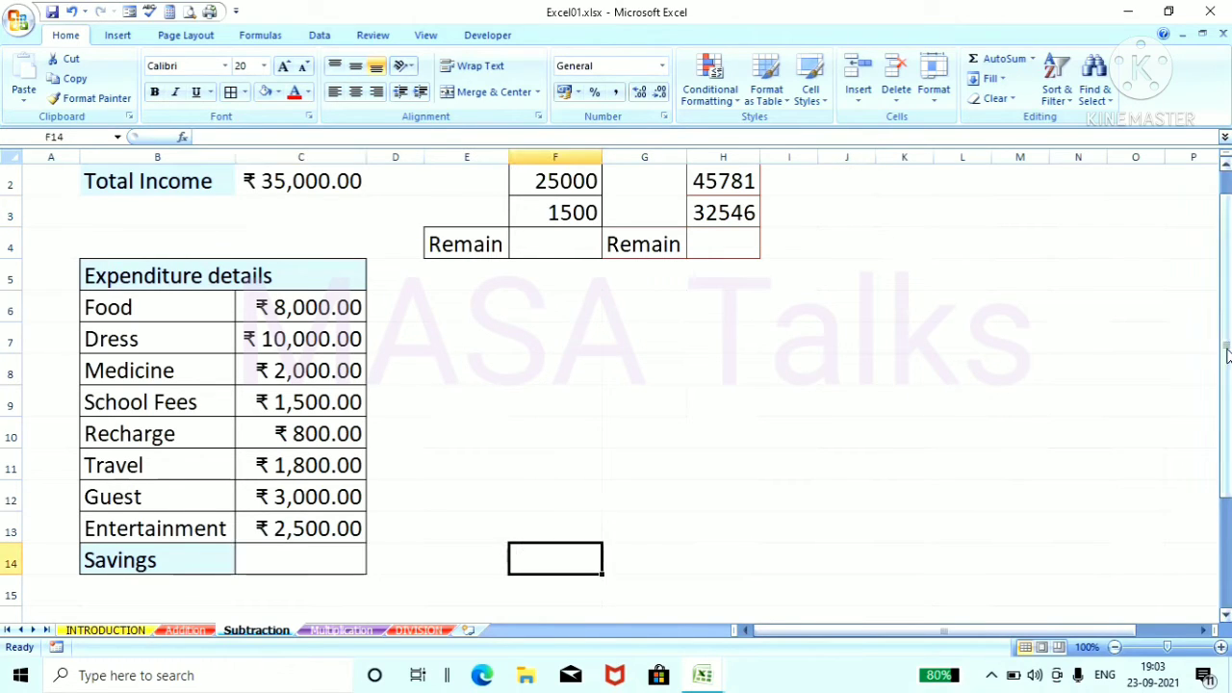
drag(1228, 354, 1228, 326)
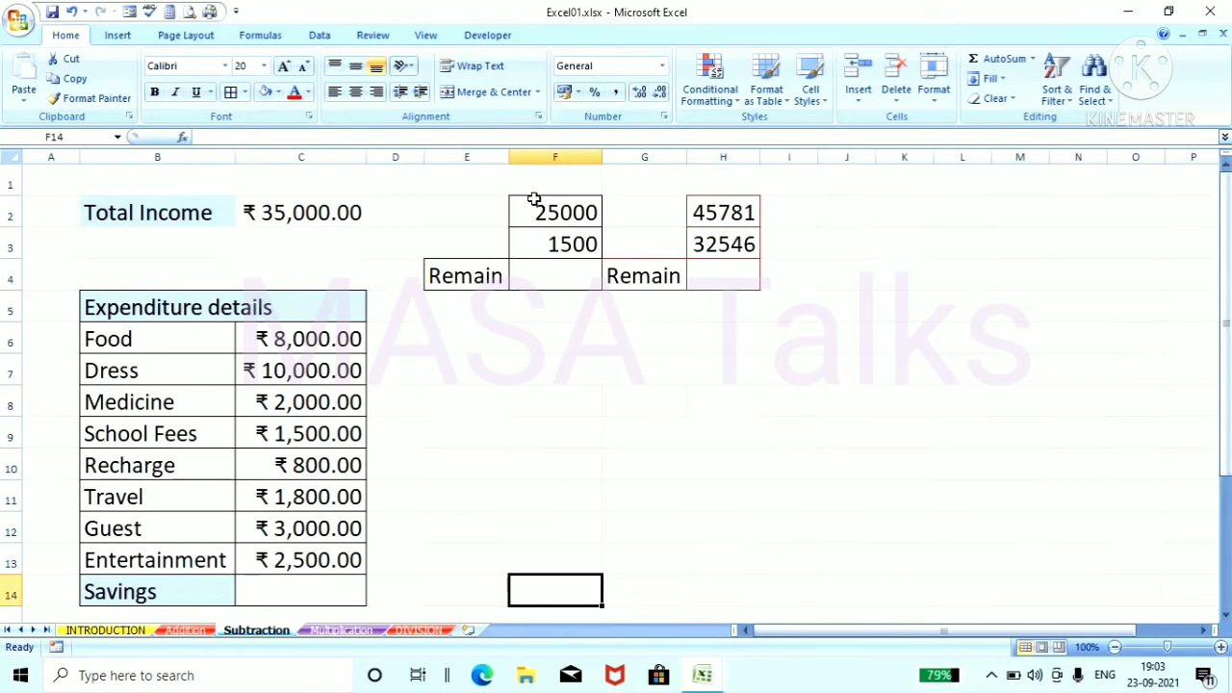
Step: Calculate the Remain value in F4 with the literal-number formula =25000-1500
click(563, 278)
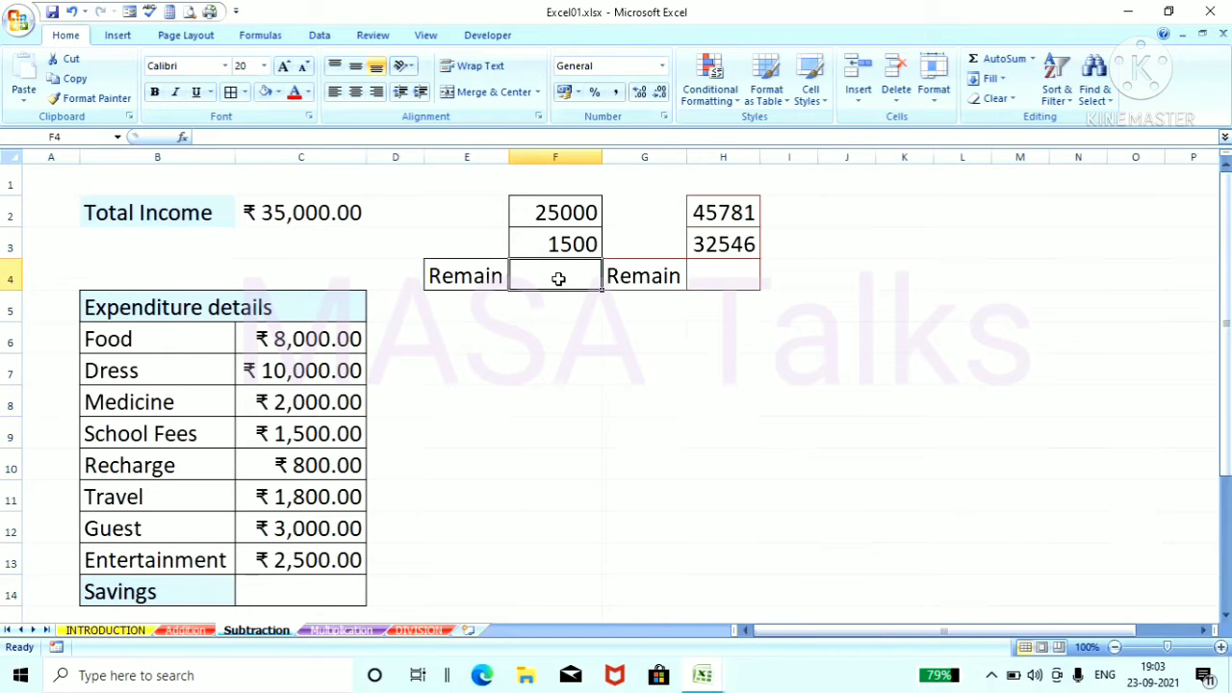
text(=)
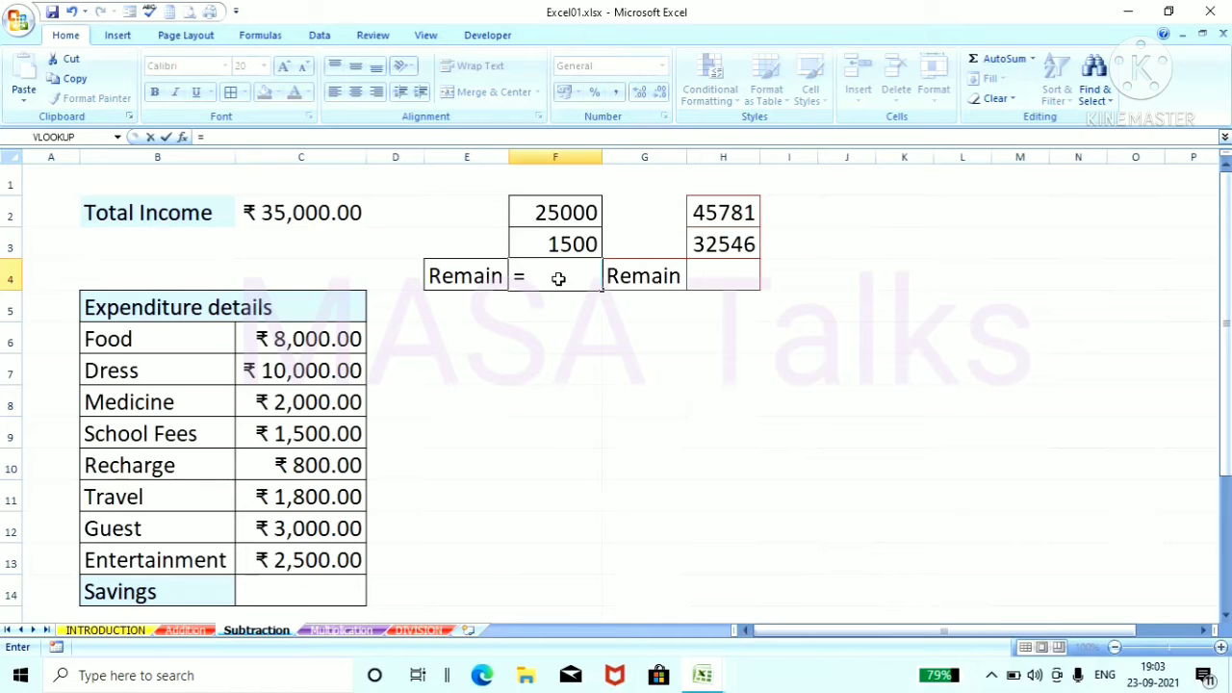
text(25000)
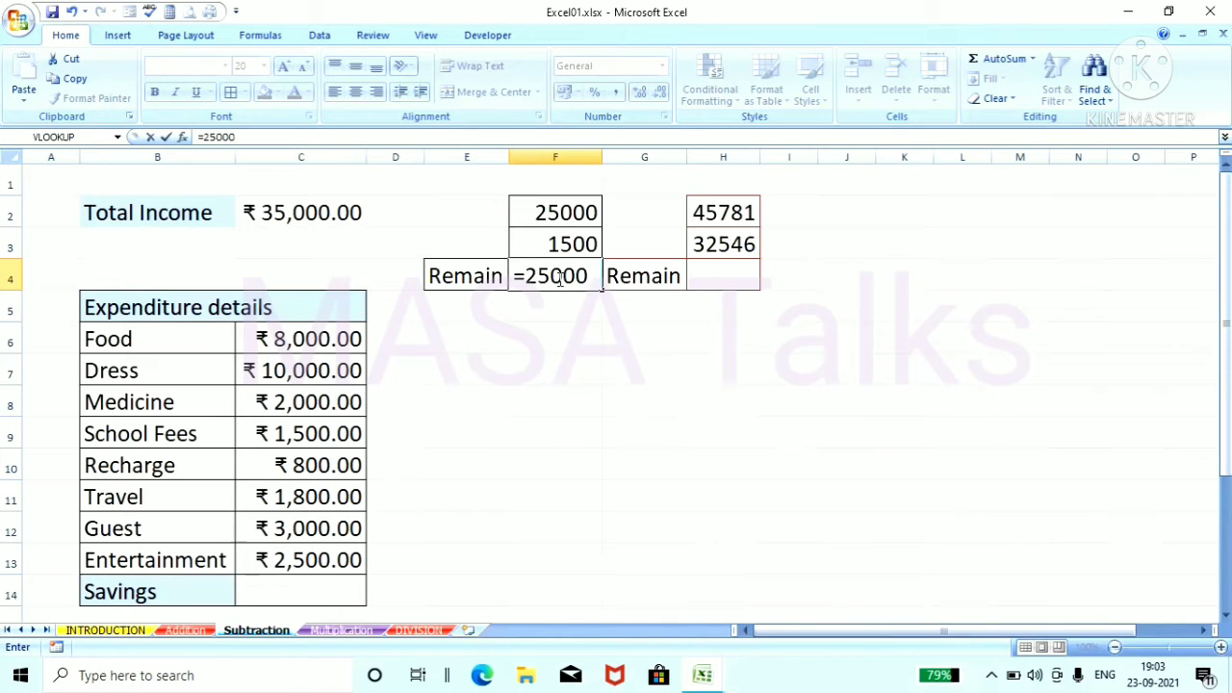
text(-1500)
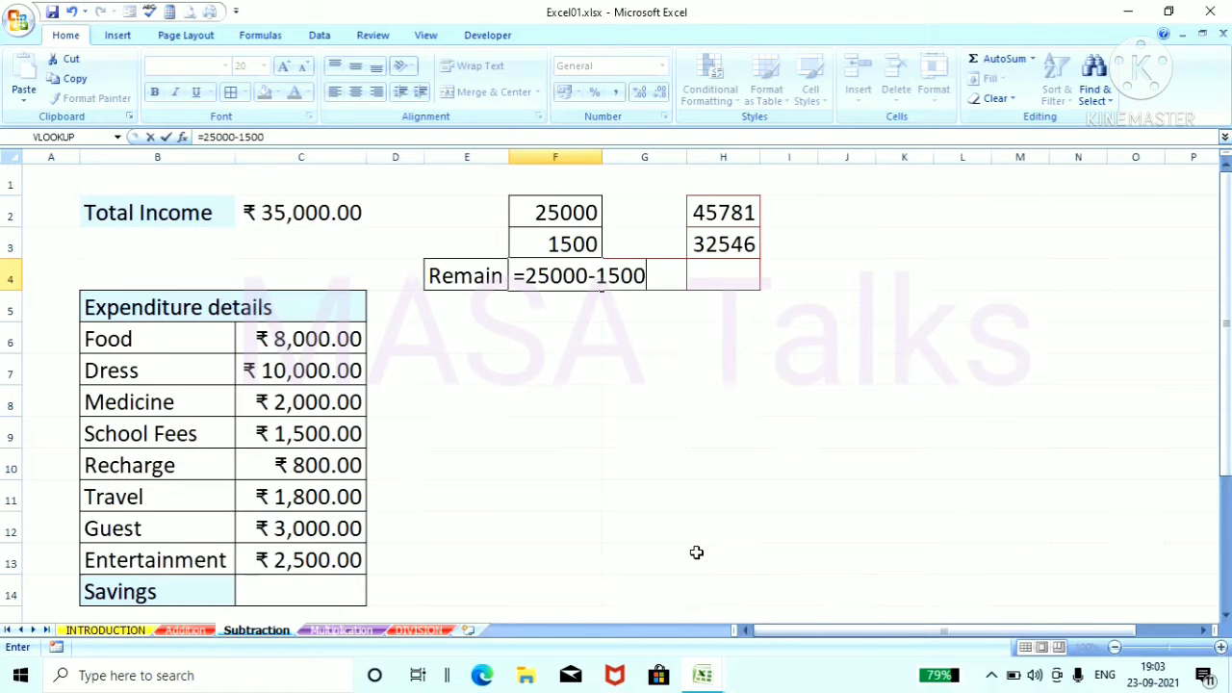
key(Return)
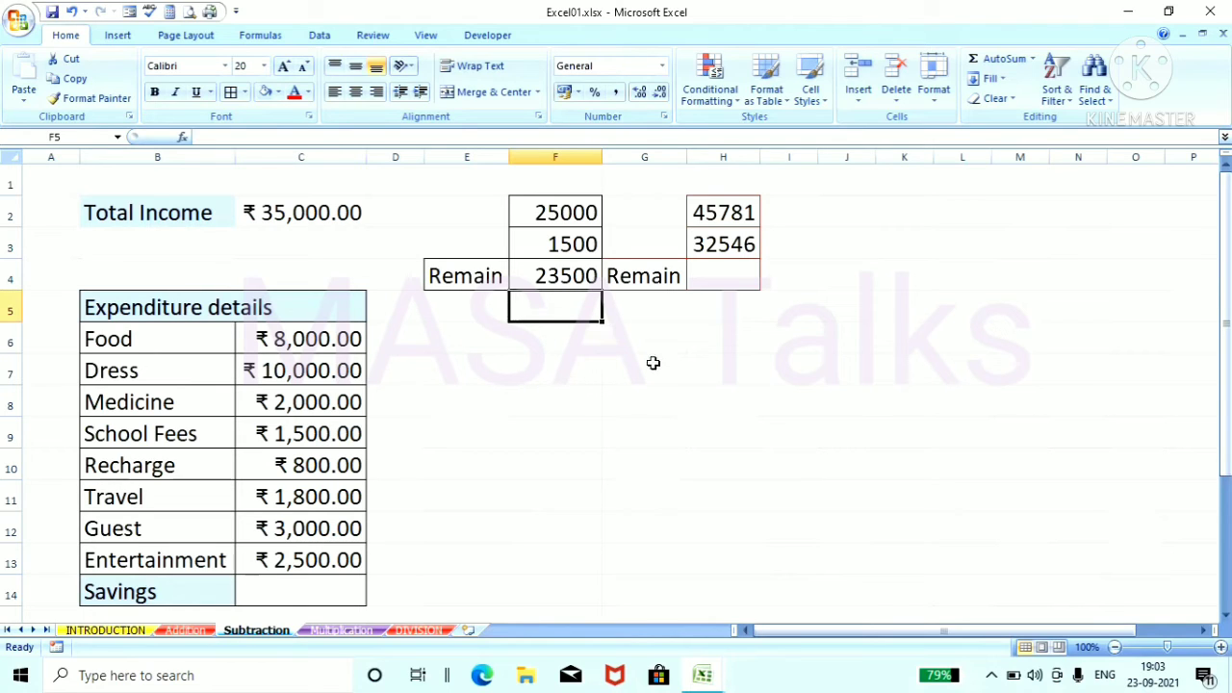
Step: Replace the formula in F4 with the cell-reference subtraction =f2-f3
click(567, 276)
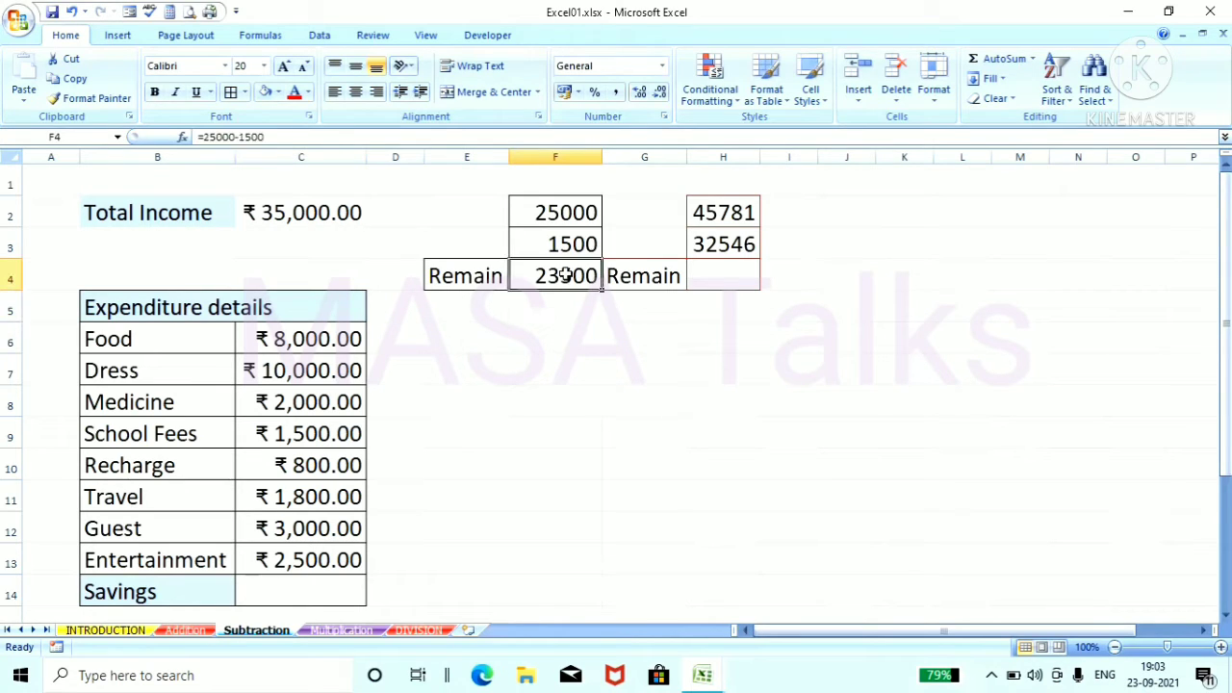
key(BackSpace)
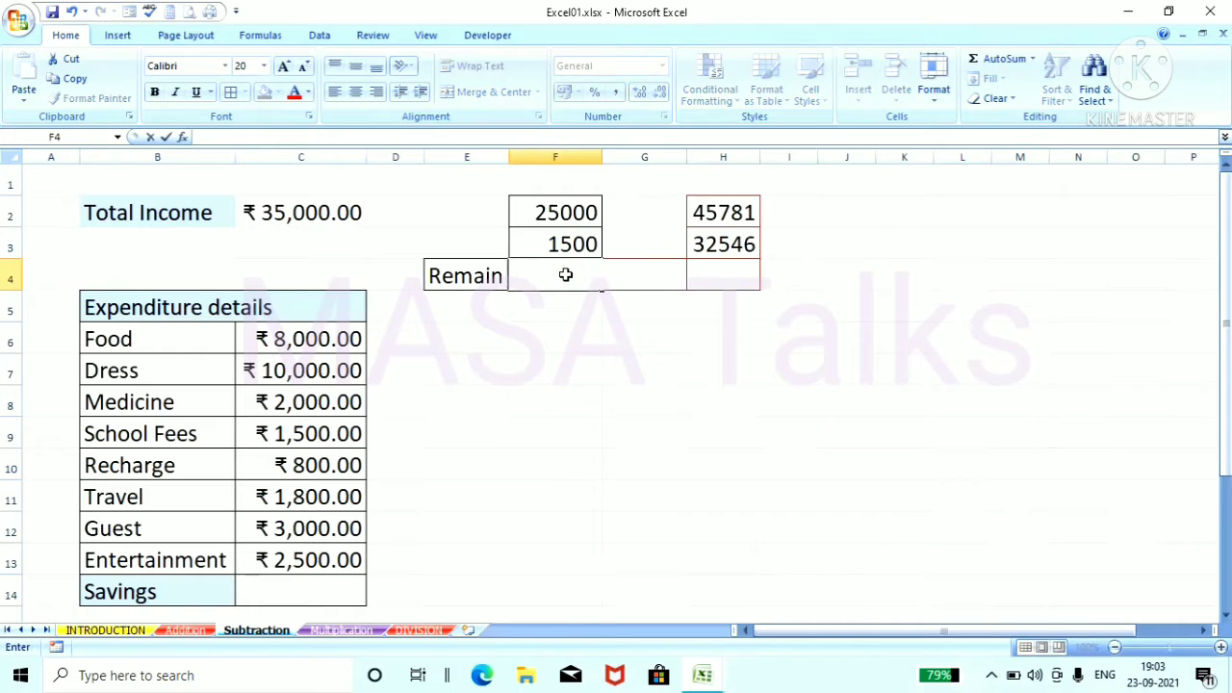
text(=)
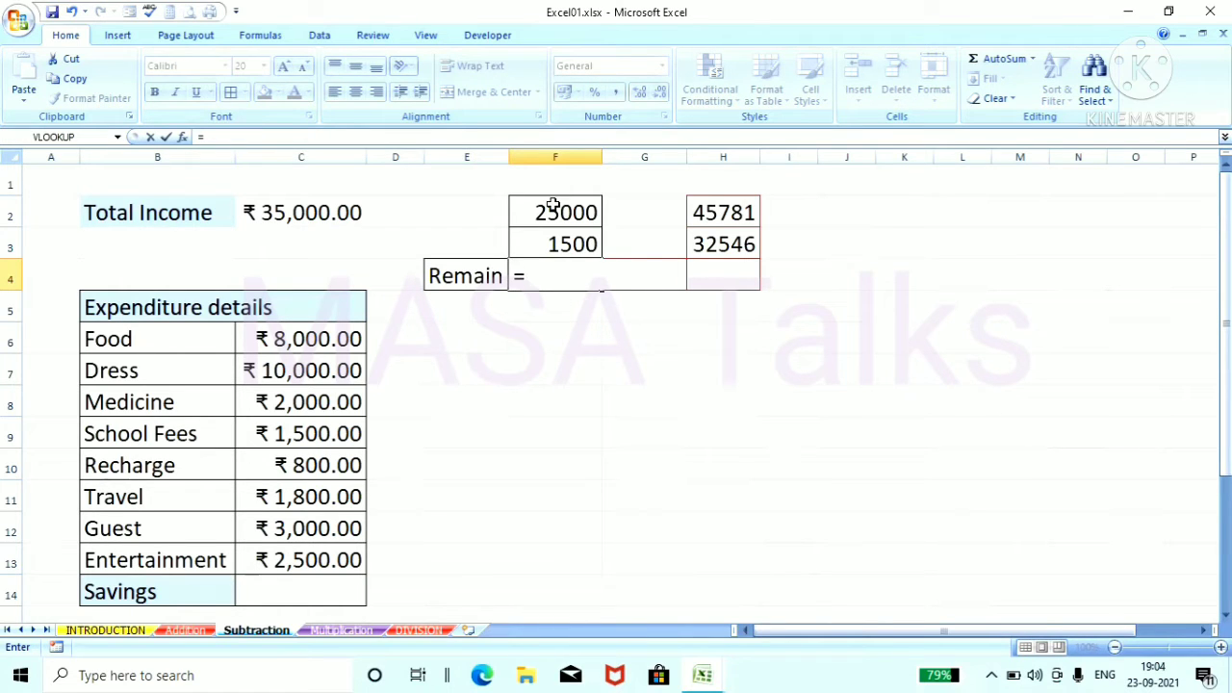
text(f2)
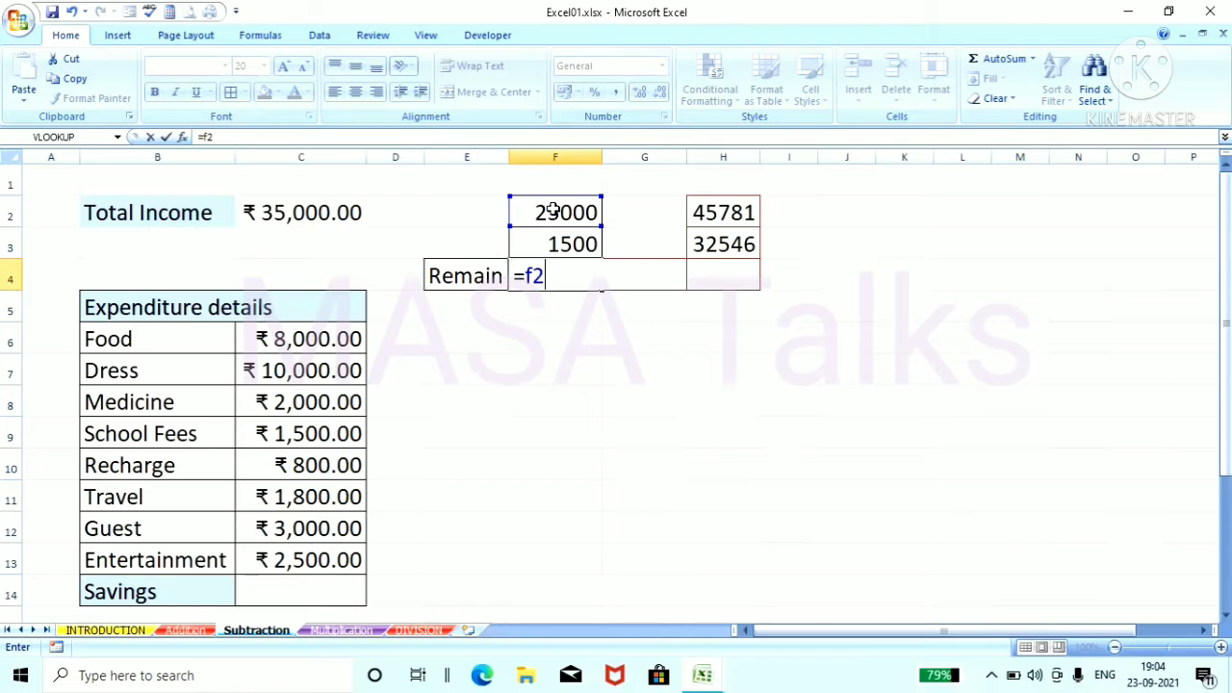
text(-f3)
key(Return)
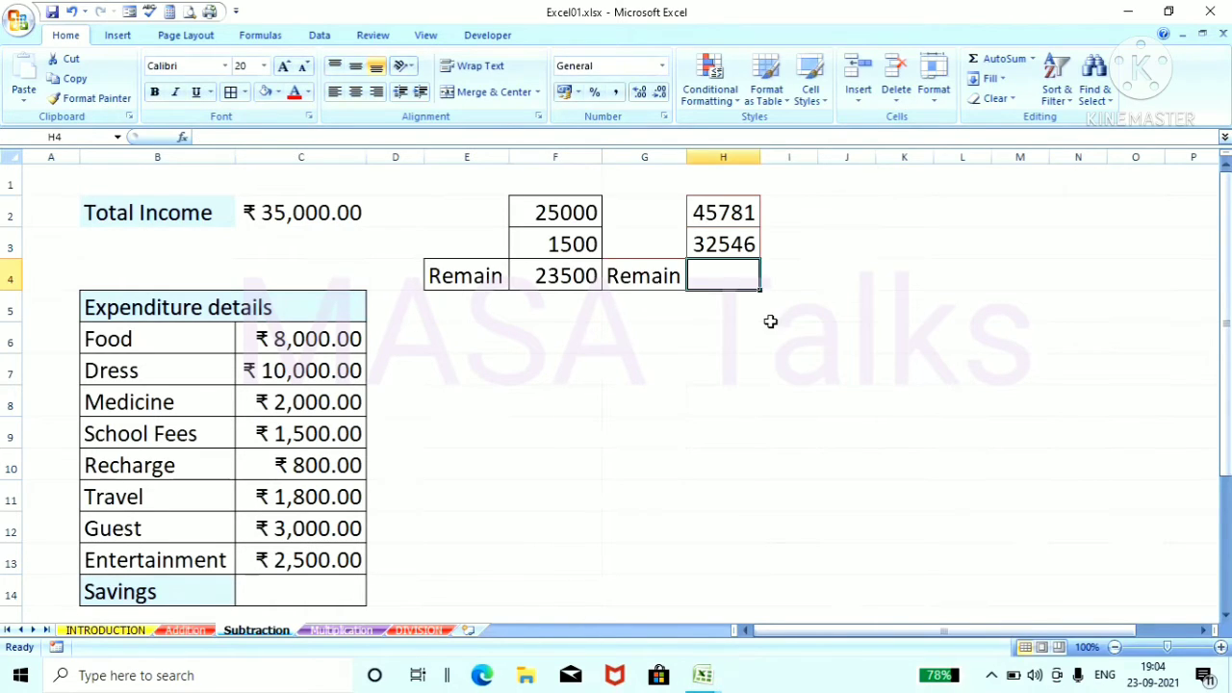
Step: Calculate the second Remain value in H4 with the formula =H2-H3
text(=)
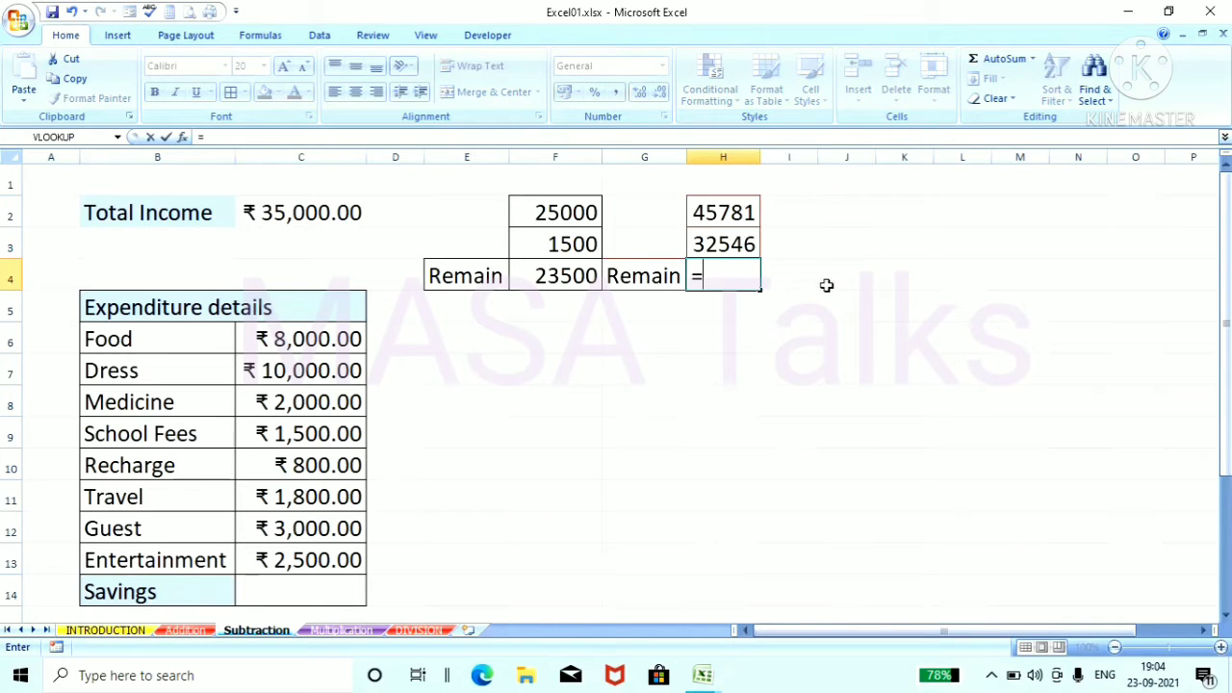
click(741, 214)
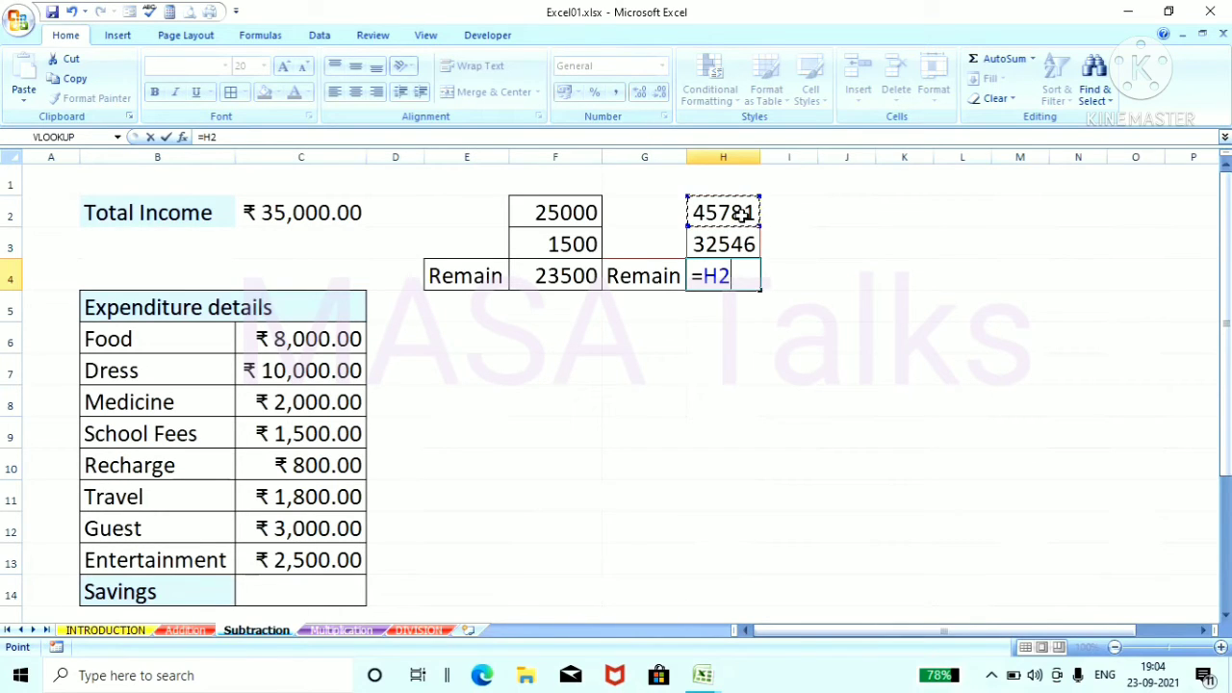
text(-)
click(737, 246)
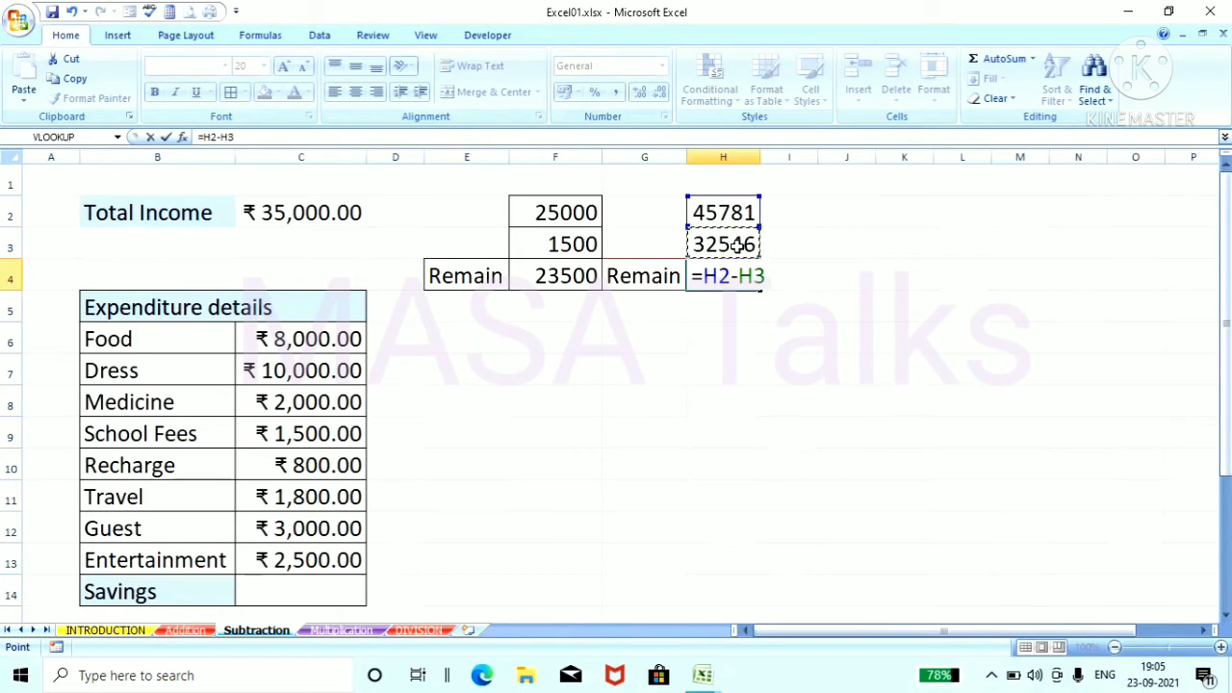
key(Return)
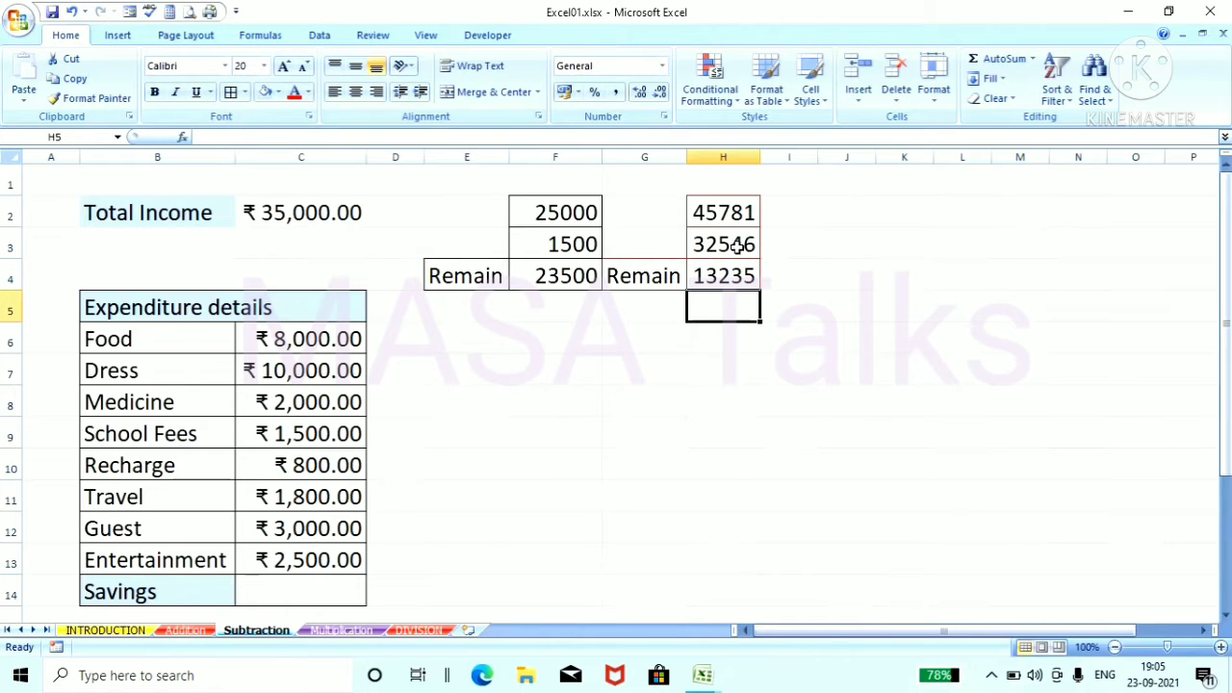
Step: Enter the numbers 10000, 100, 200, 150 and 50 down column G in cells G6 to G10
click(647, 348)
text(10)
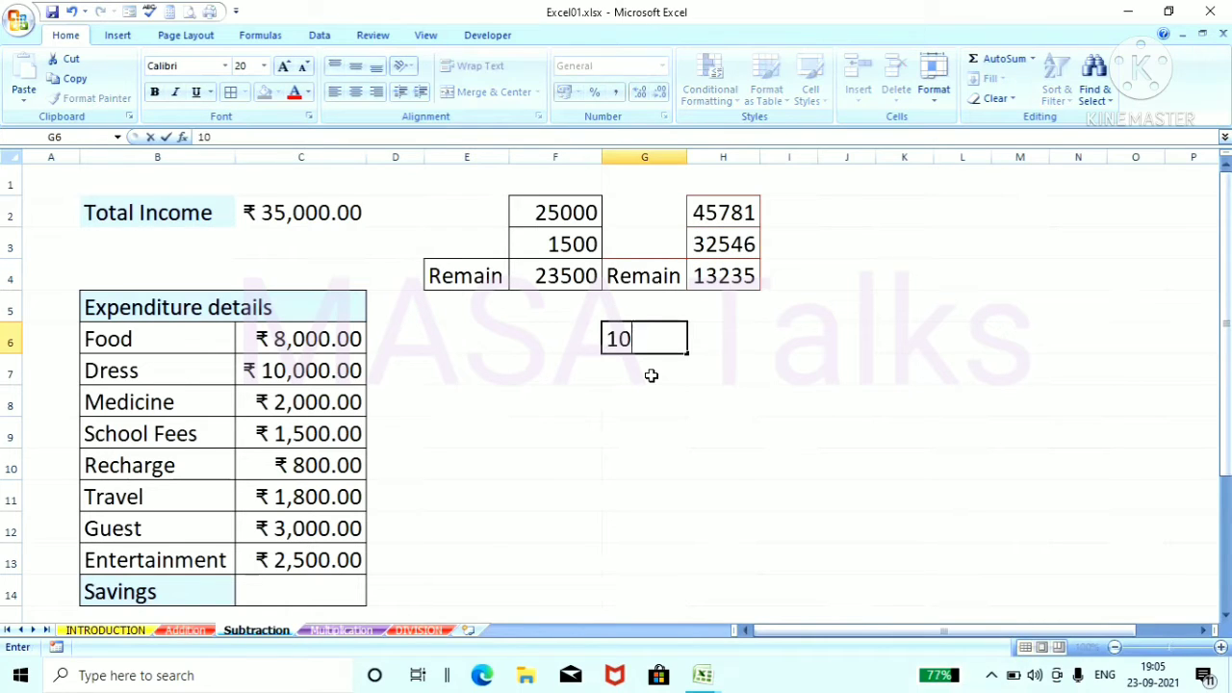
text(000)
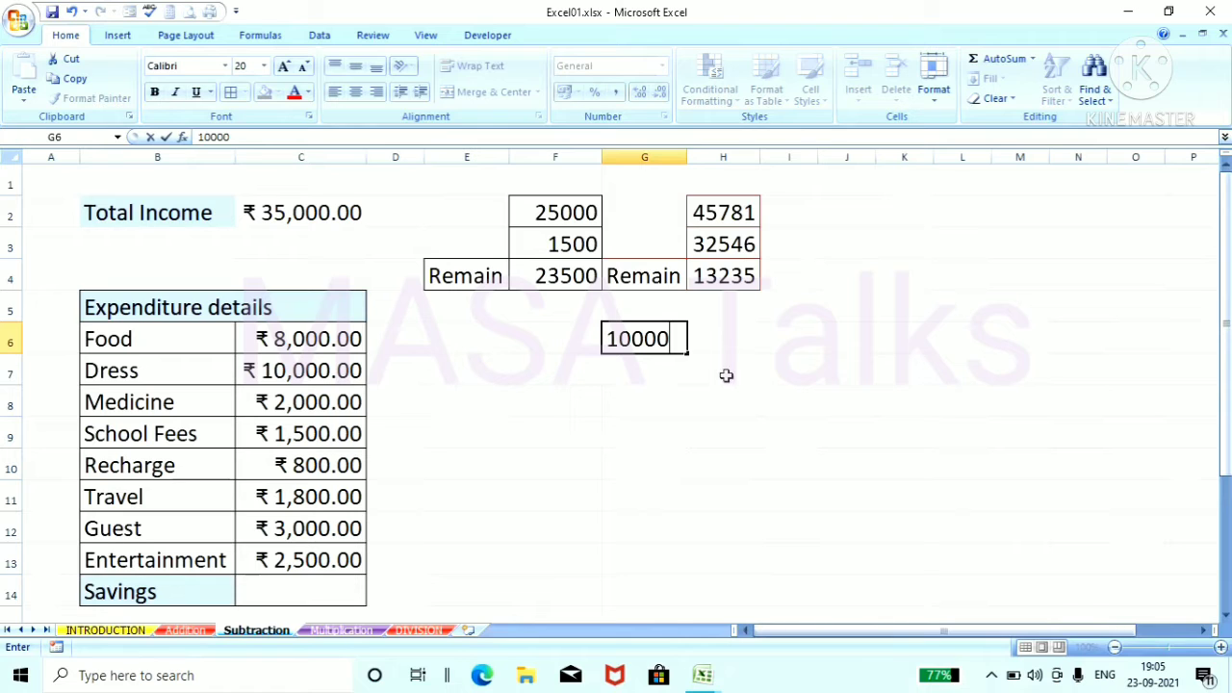
click(726, 375)
click(636, 373)
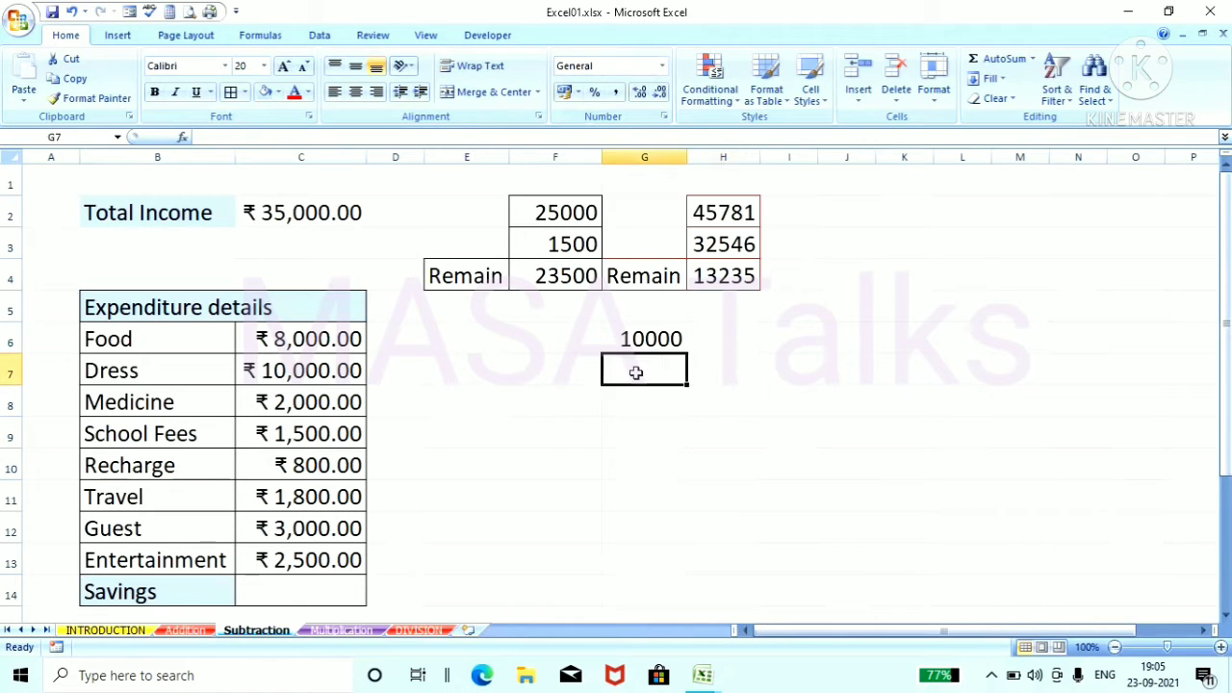
text(100)
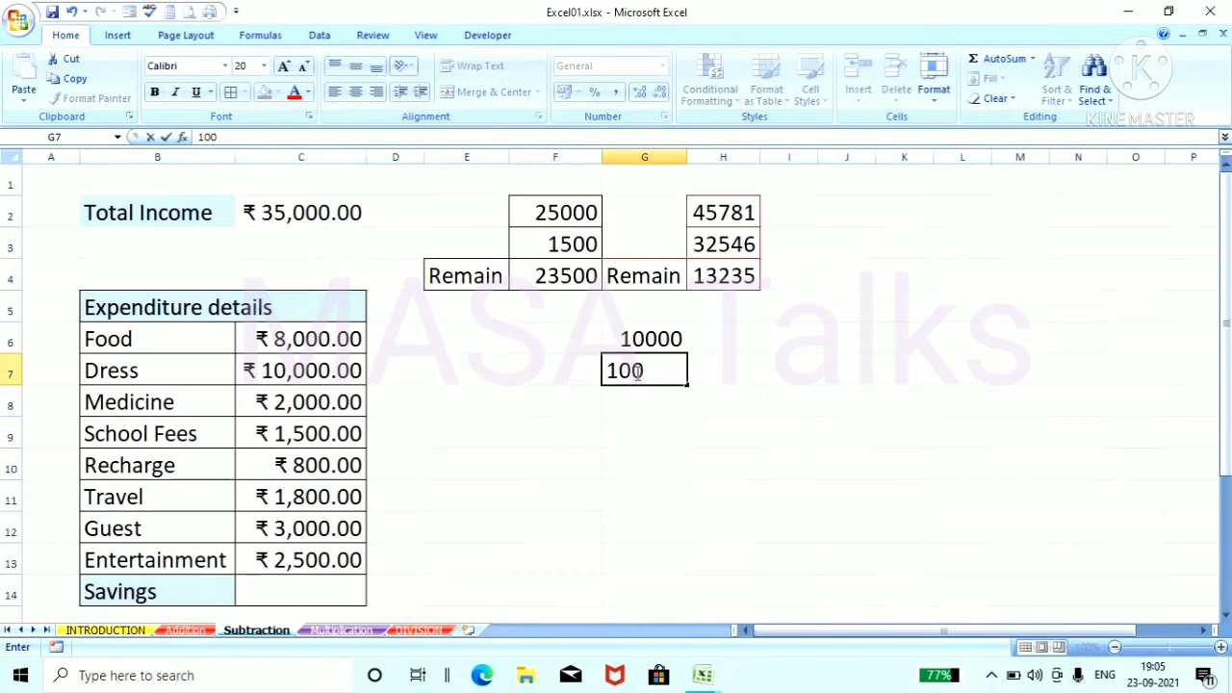
click(706, 407)
click(646, 405)
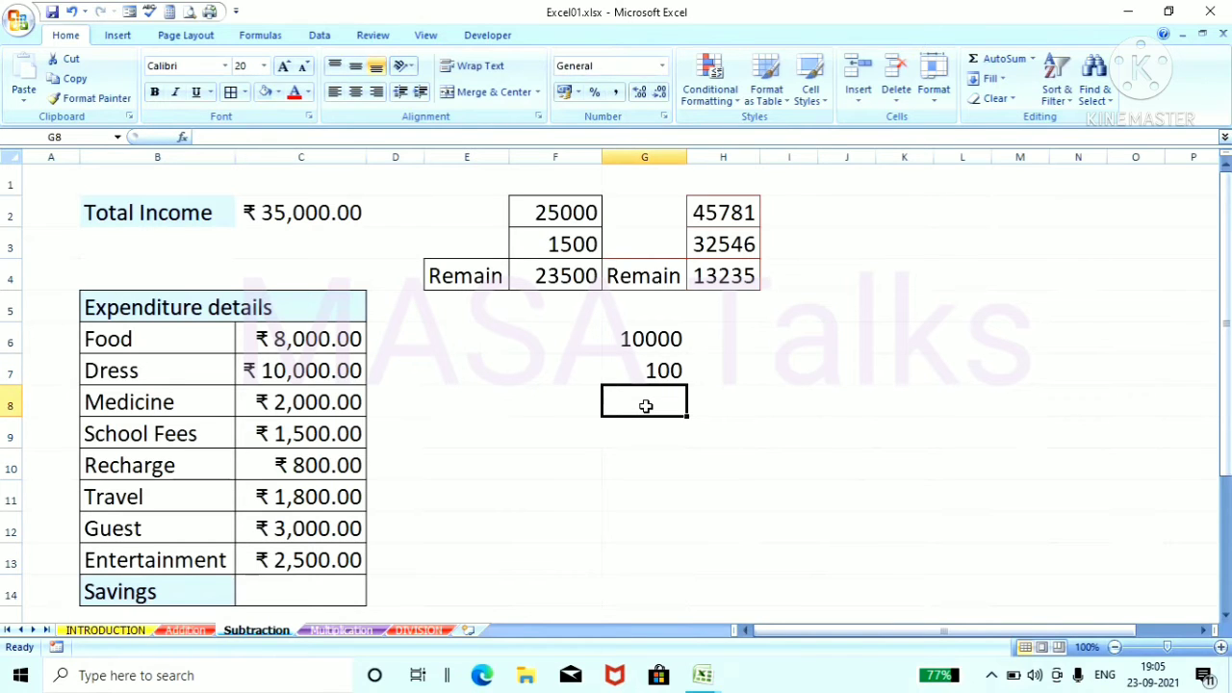
text(200)
click(776, 433)
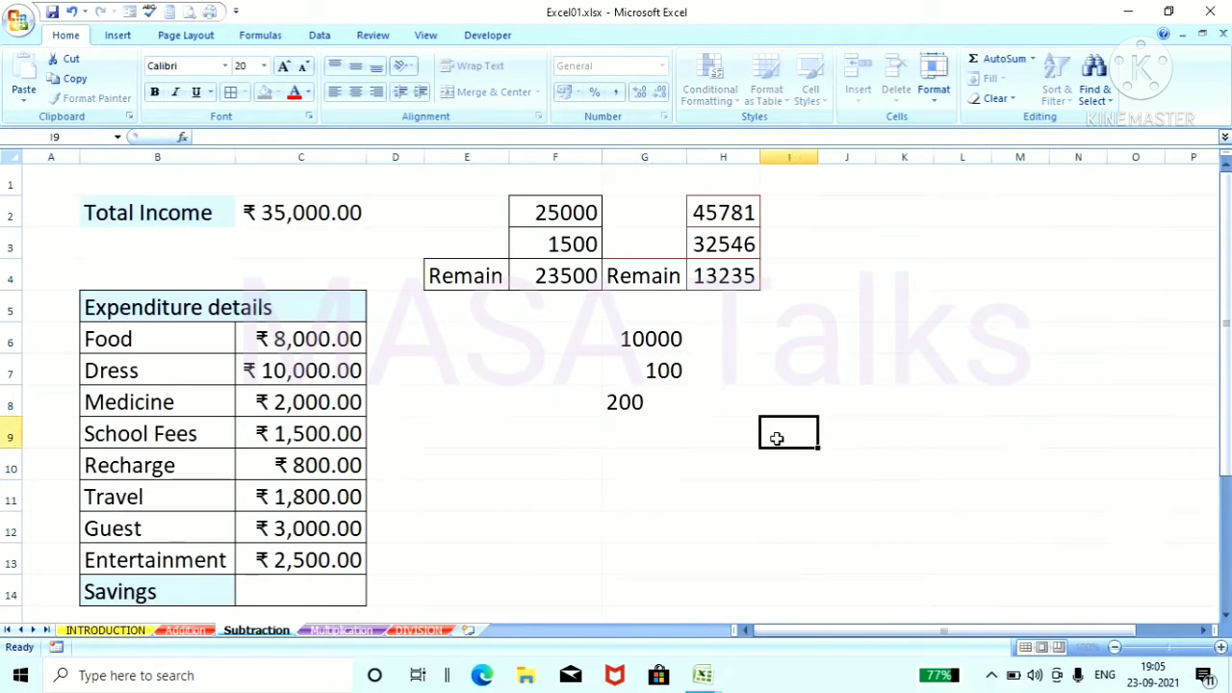
click(646, 433)
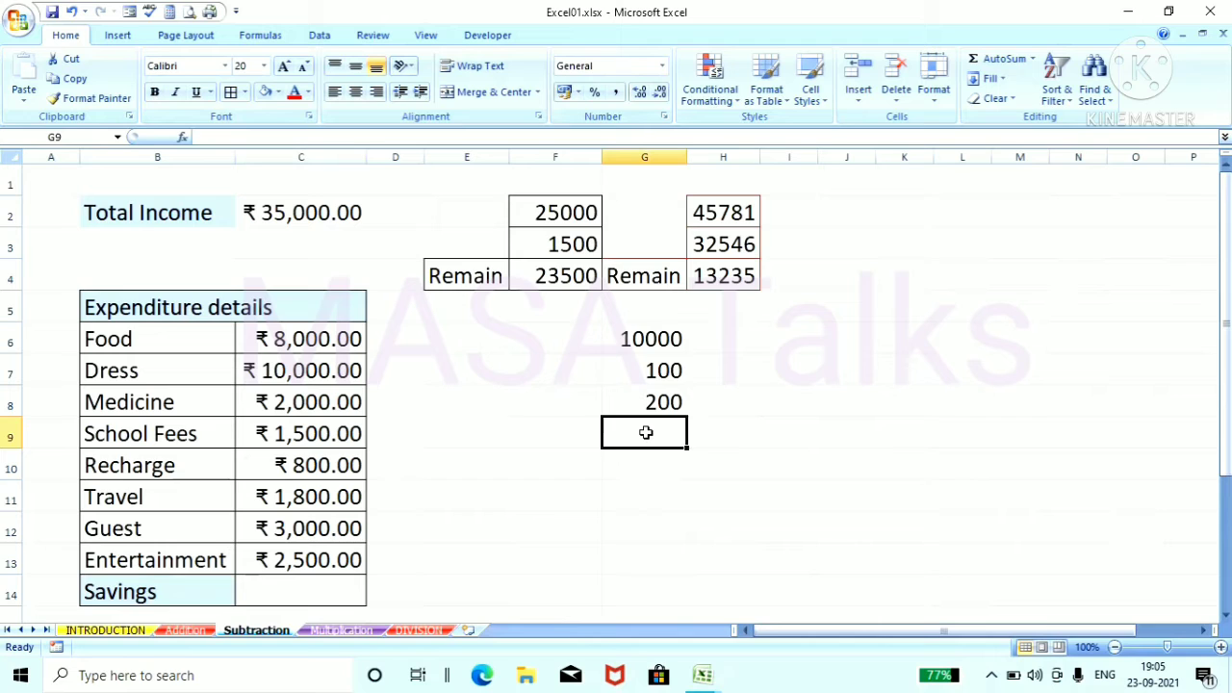
text(150)
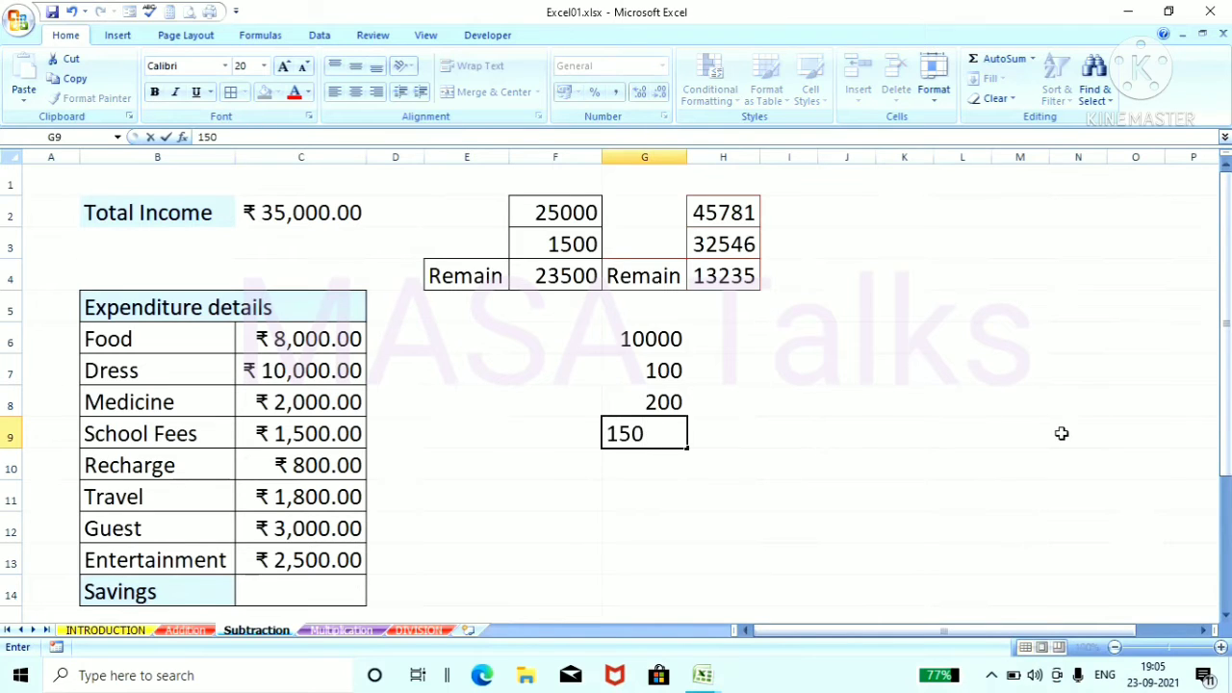
click(1063, 433)
click(651, 462)
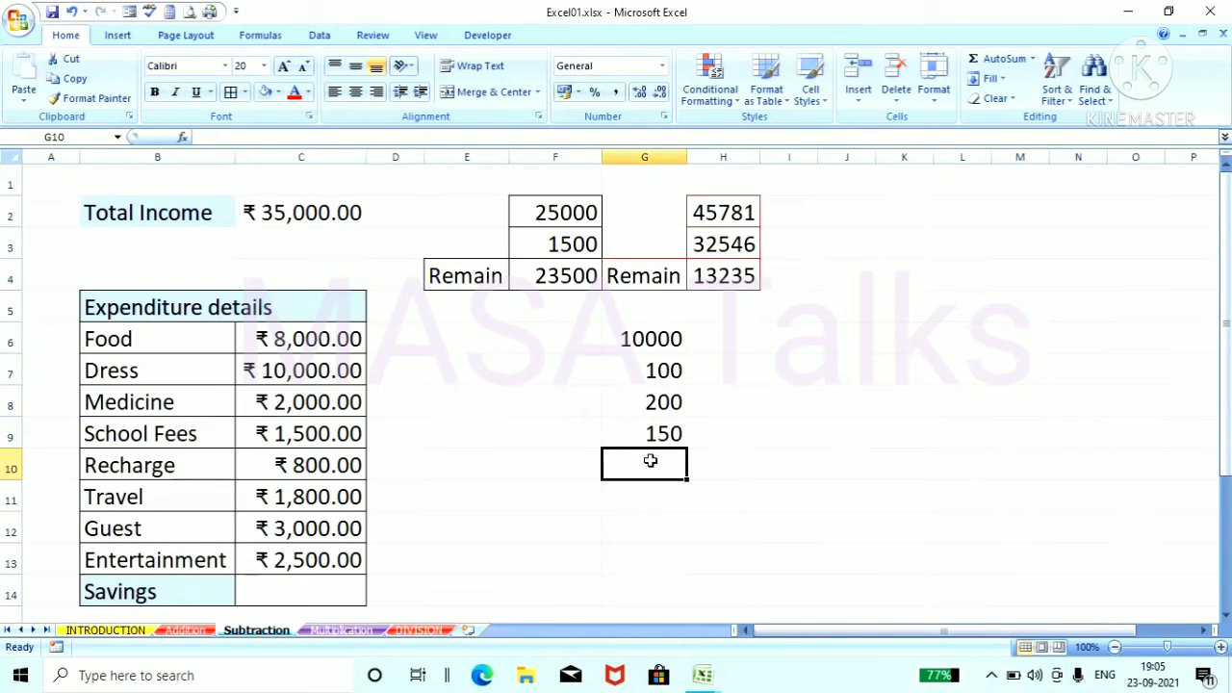
text(50)
click(860, 413)
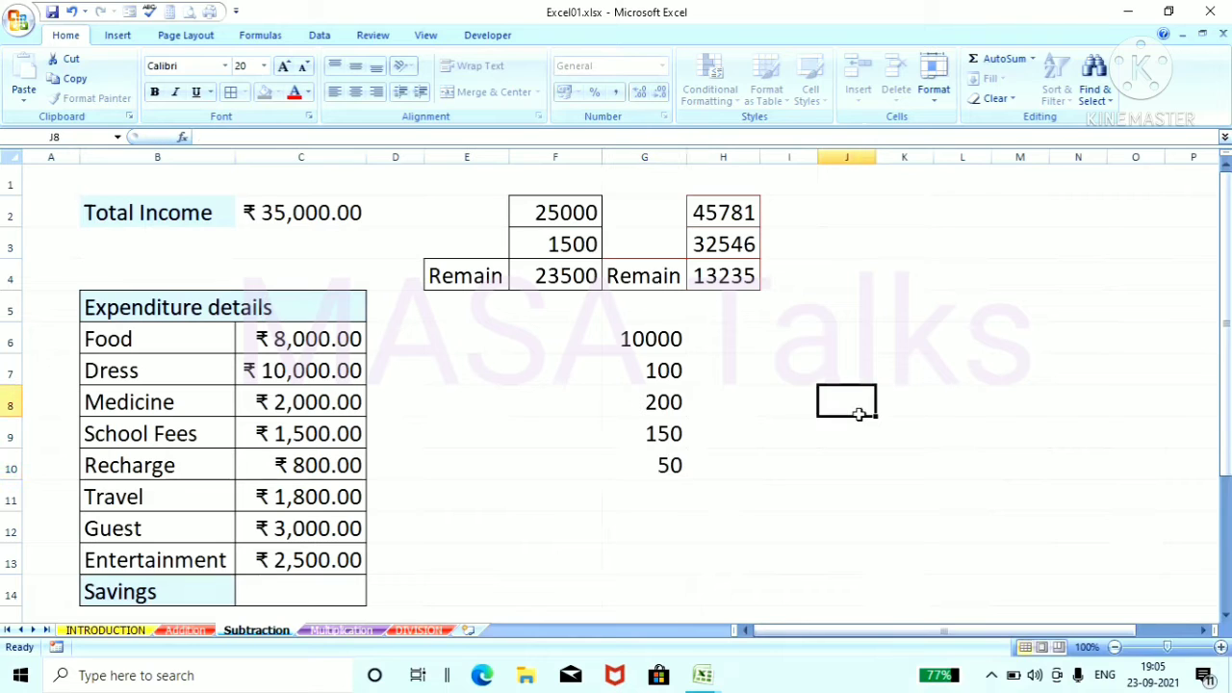
Step: Enter the label "remain" in F11, beside the cell below the new number list
click(568, 501)
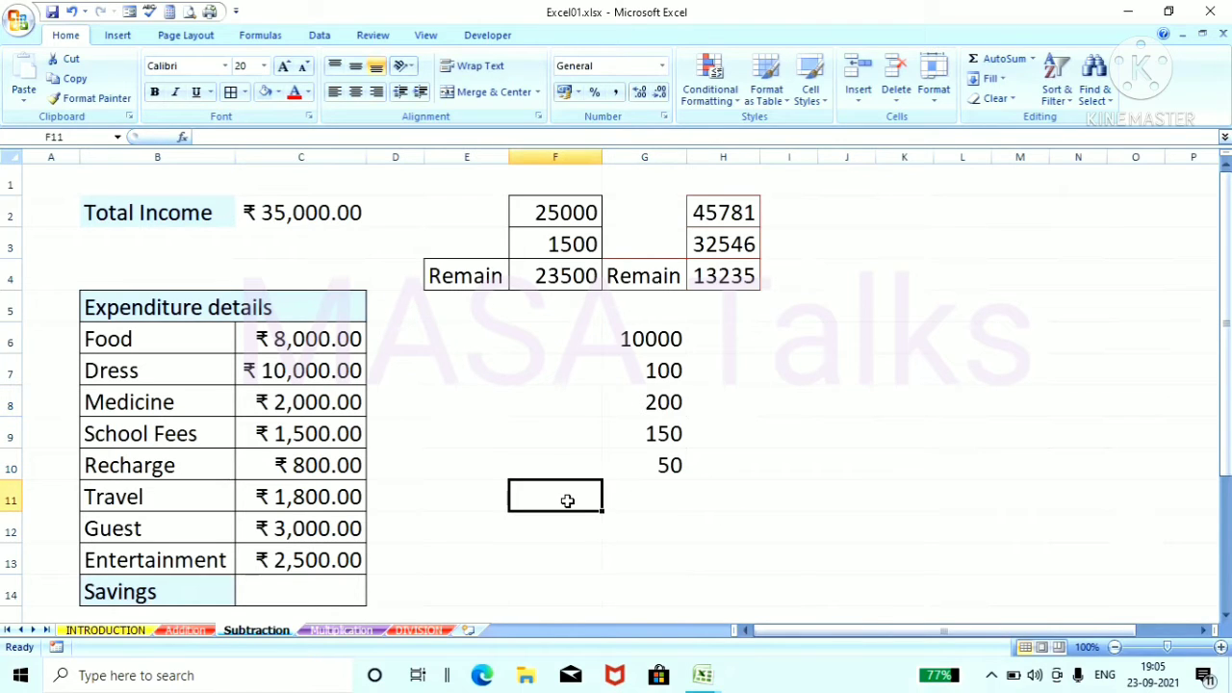
text(rema)
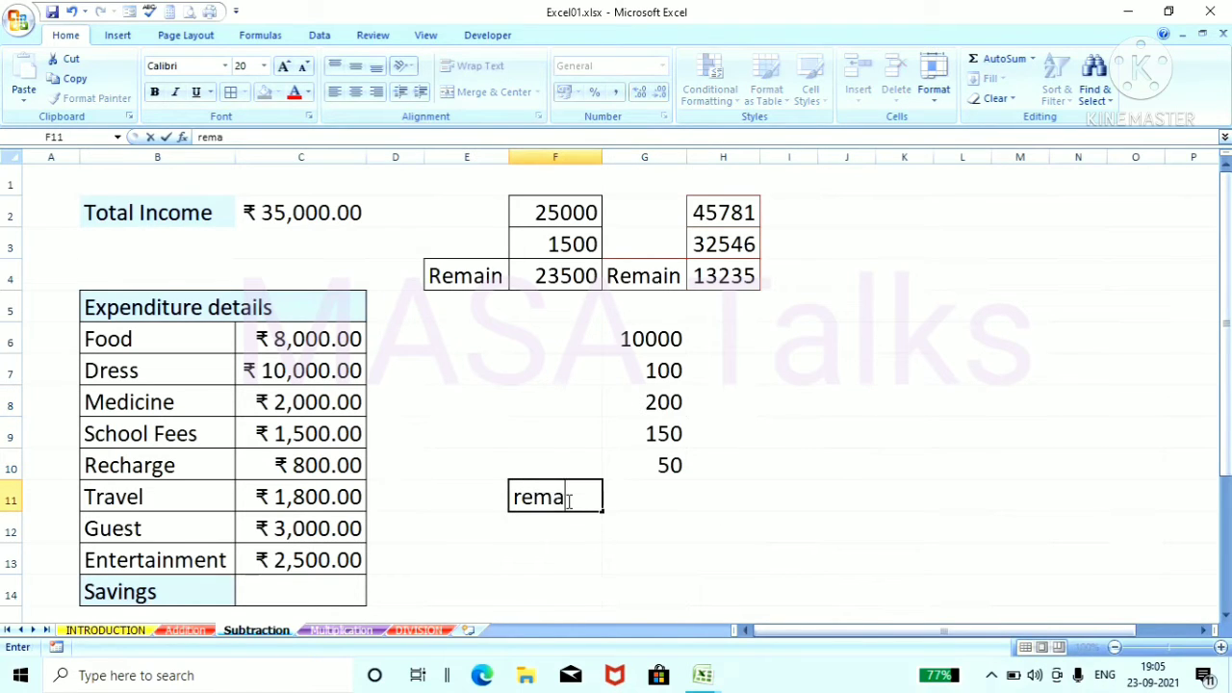
text(in)
click(823, 530)
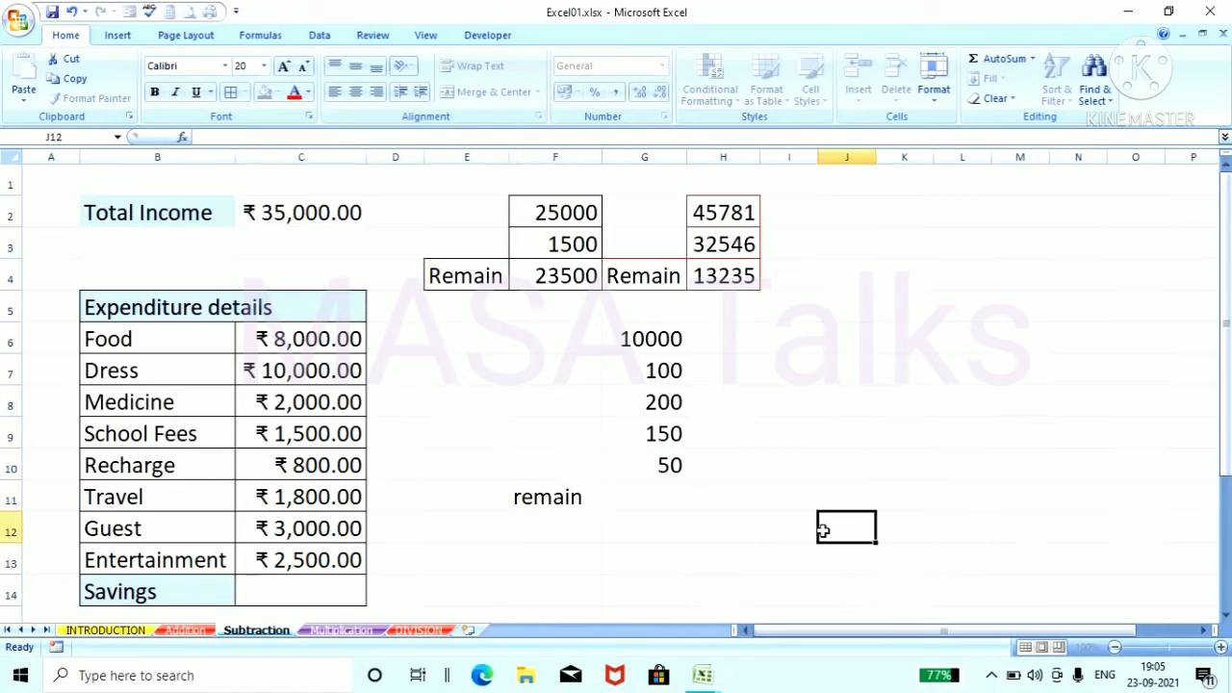
Step: Subtract the four smaller numbers from 10000 in G11 with the formula =G6-G7-G8-G9-G10
click(646, 491)
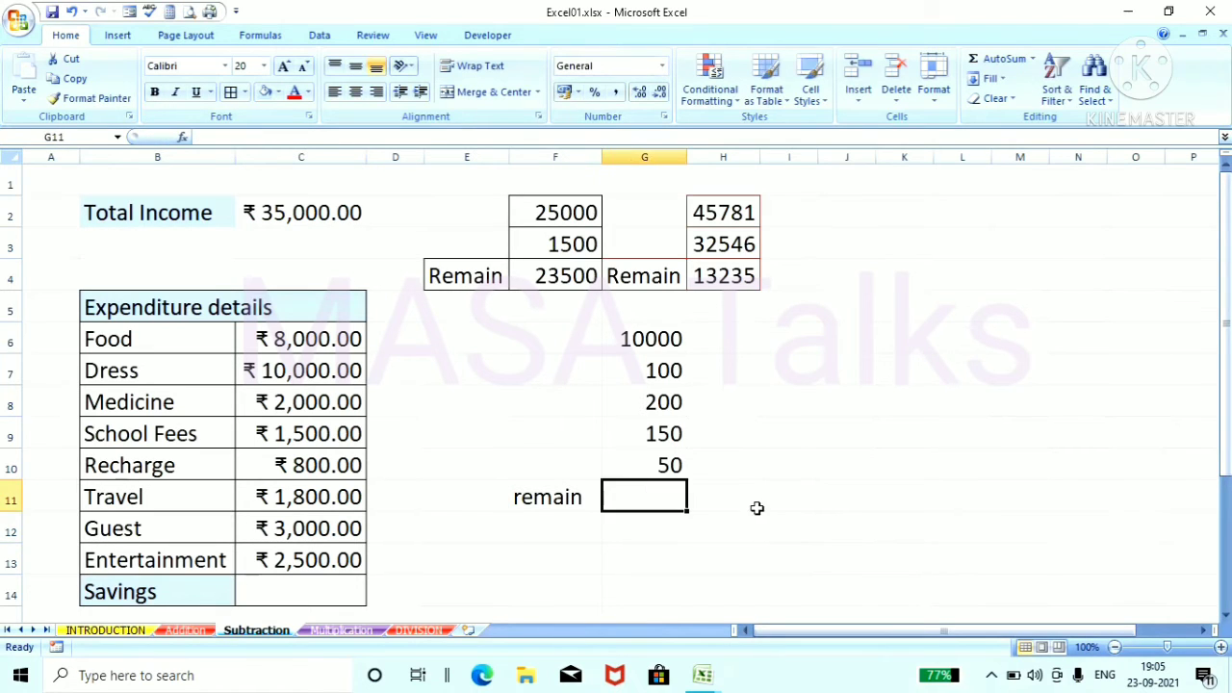
text(=)
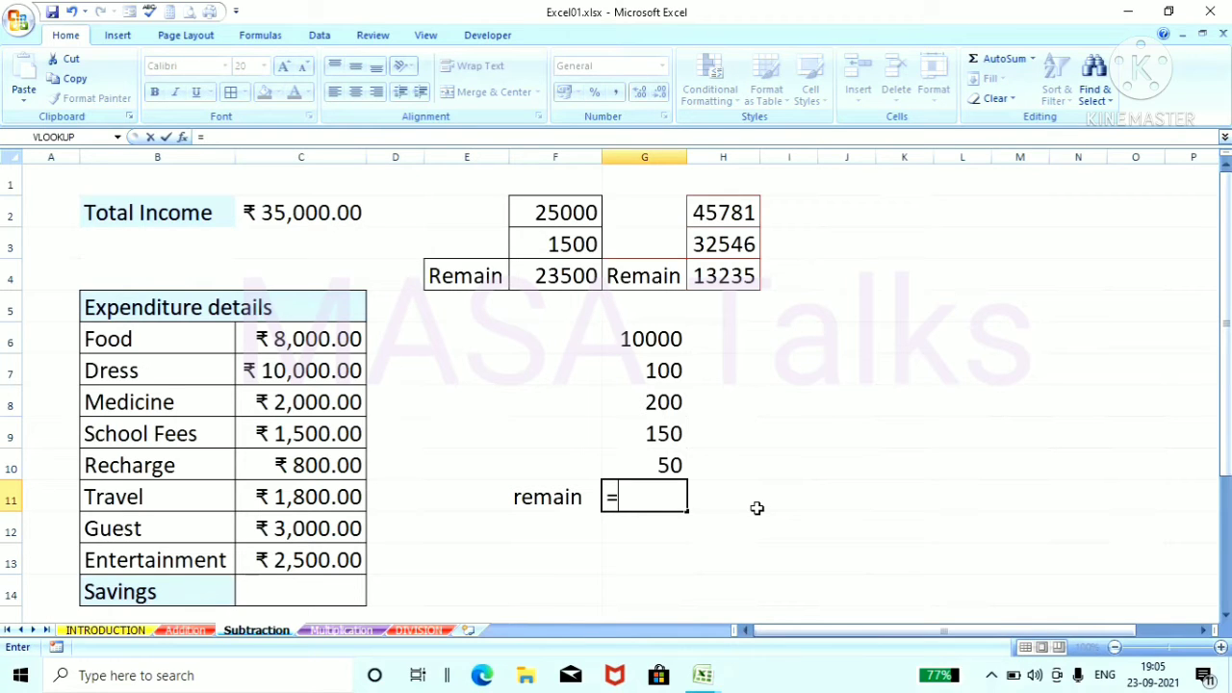
click(651, 337)
text(-)
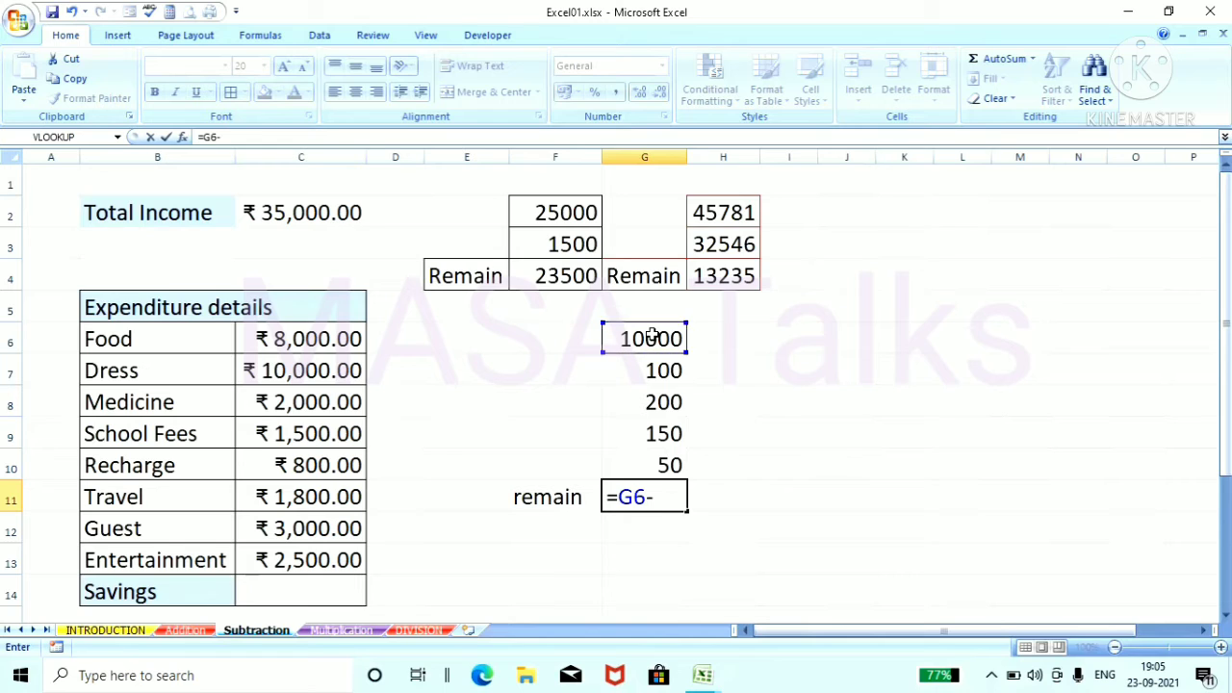
click(652, 378)
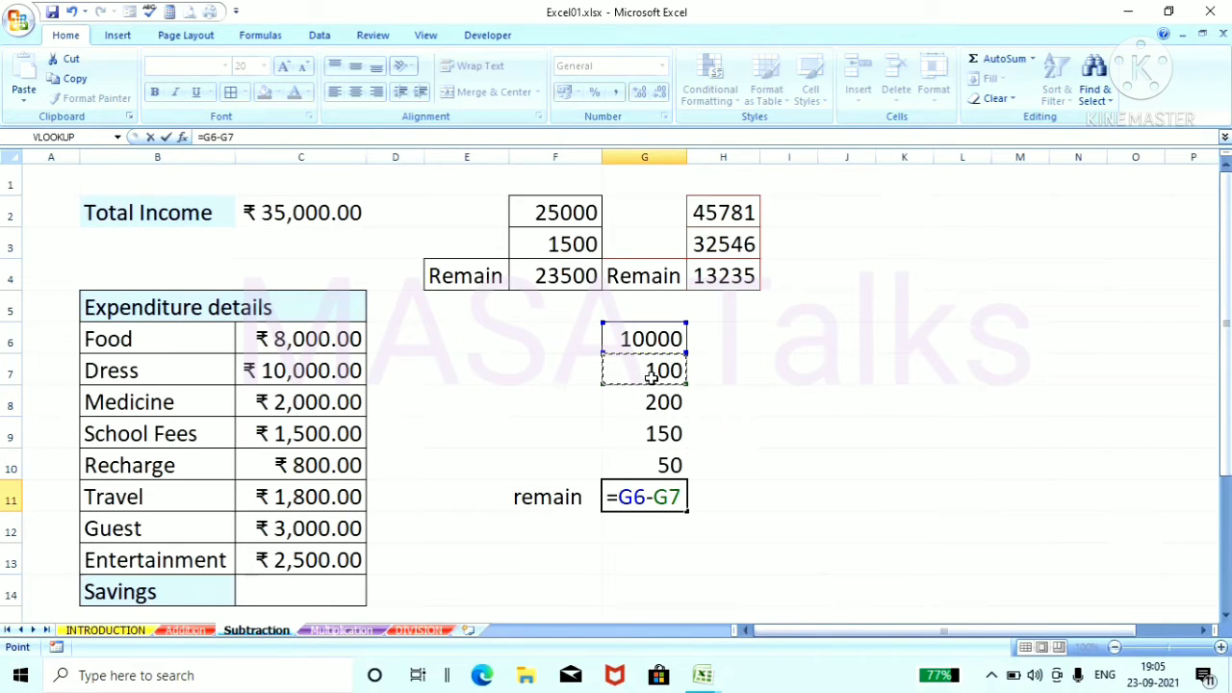
text(-)
click(664, 405)
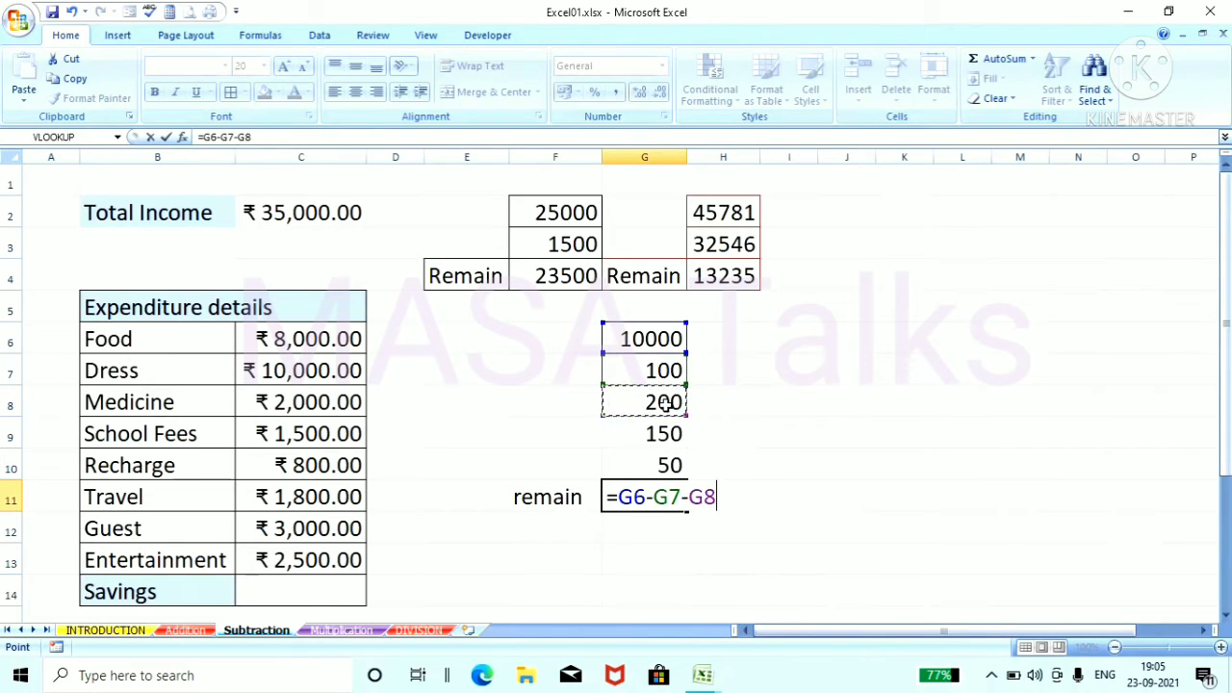
text(-)
click(649, 435)
text(-)
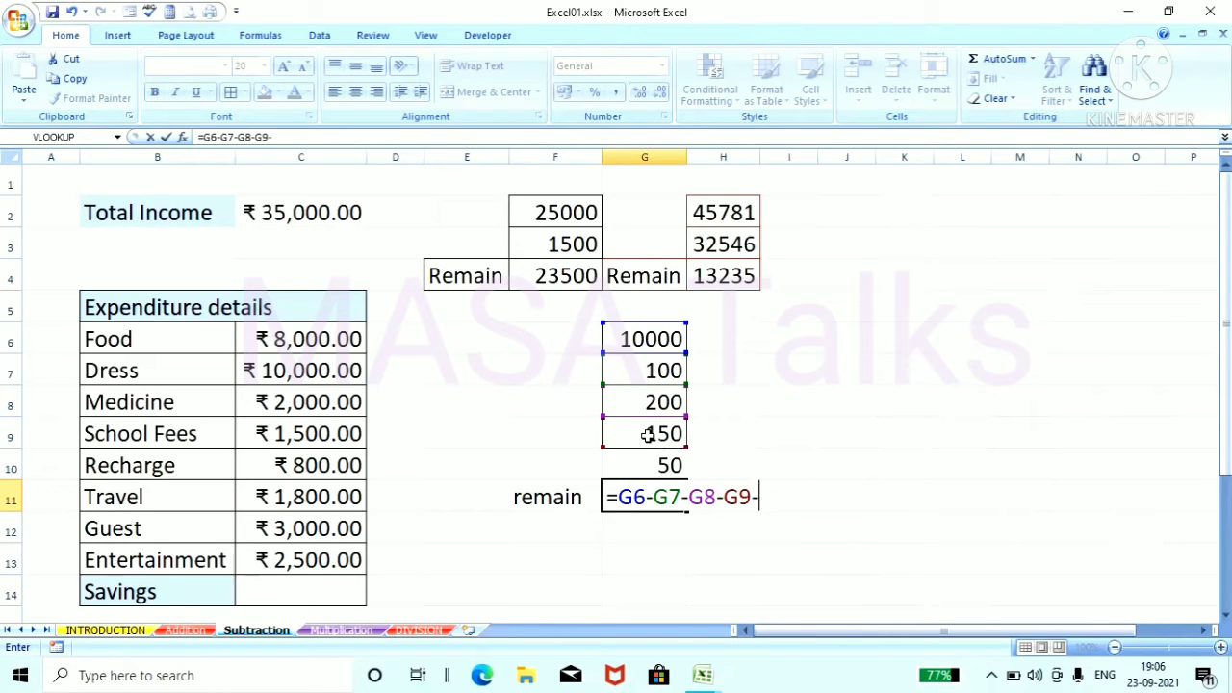
click(645, 463)
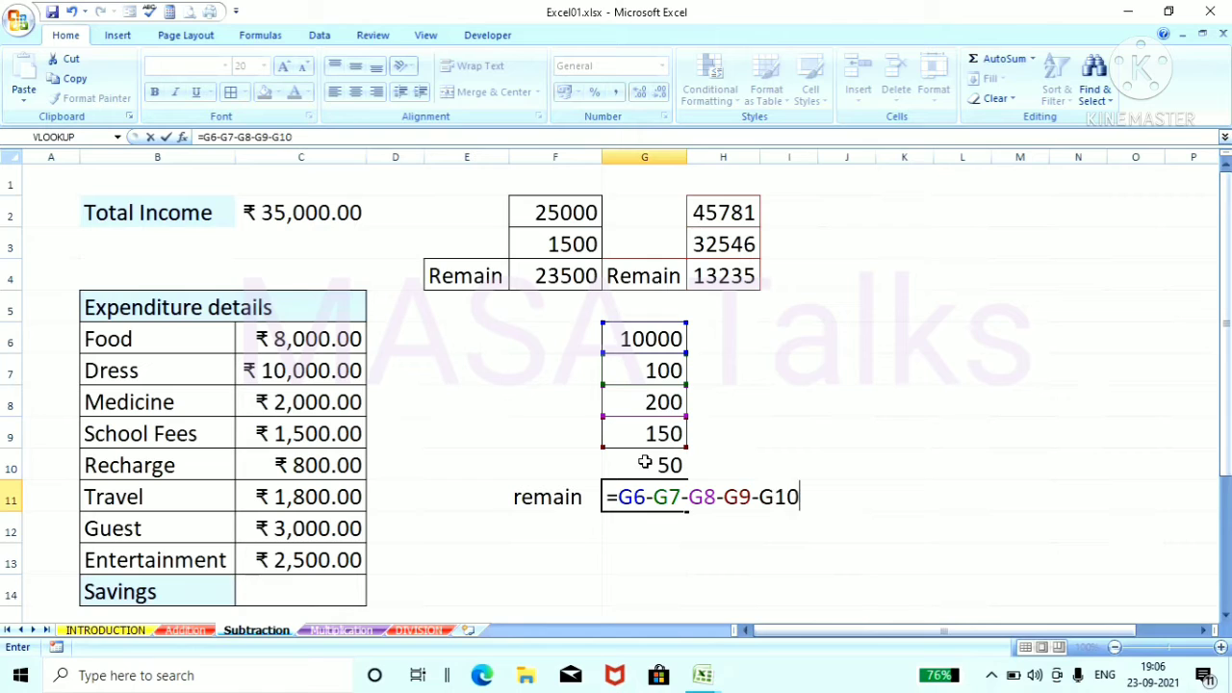
key(Return)
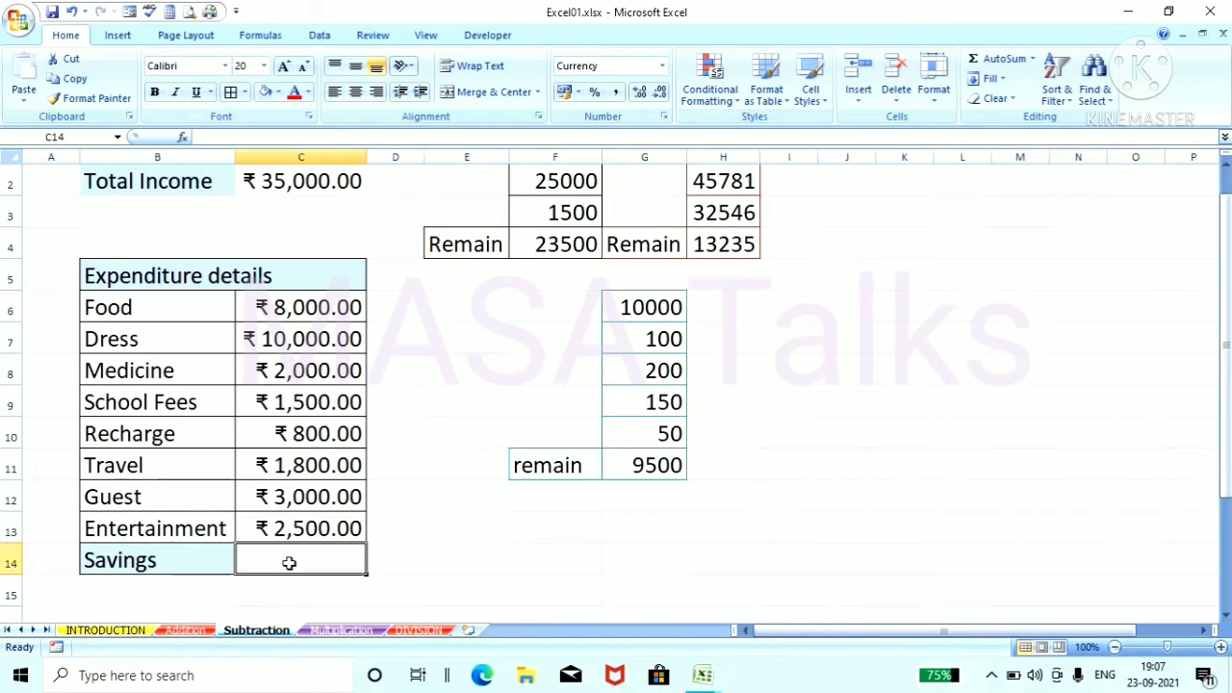
Step: Calculate the Savings in C14 by subtracting each expenditure separately from Total Income with =C2-C6-C7-C8-C9-C10-C11-C12-C13
text(=)
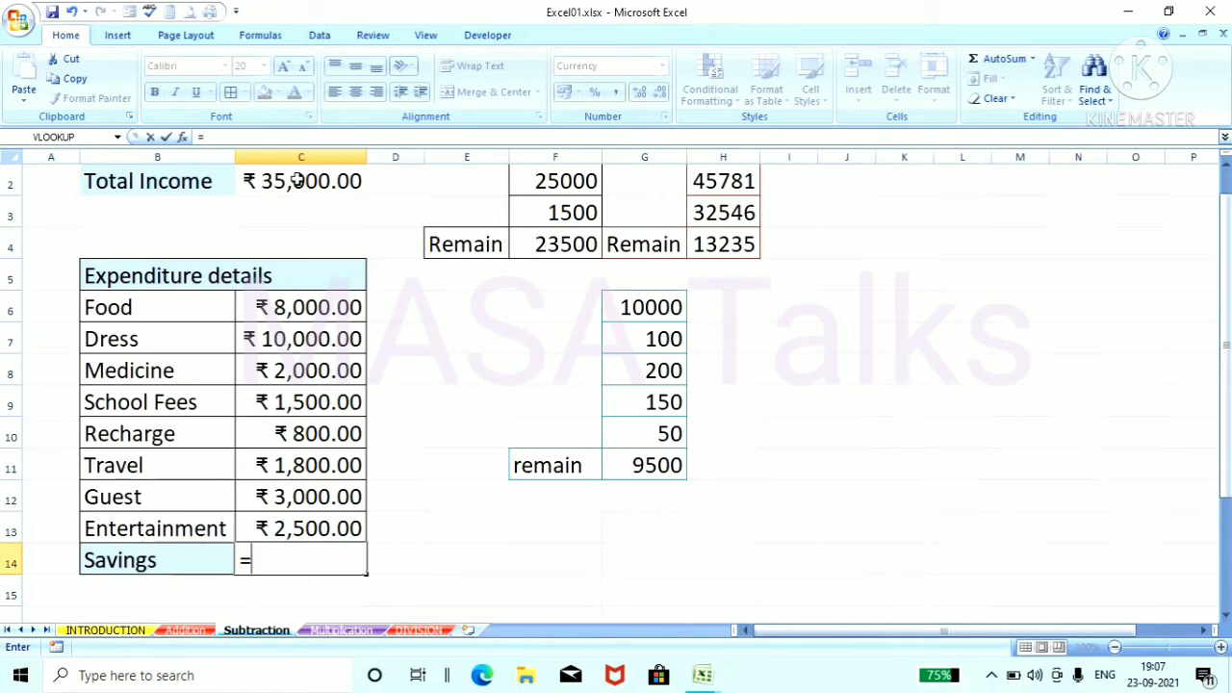
text(c2-)
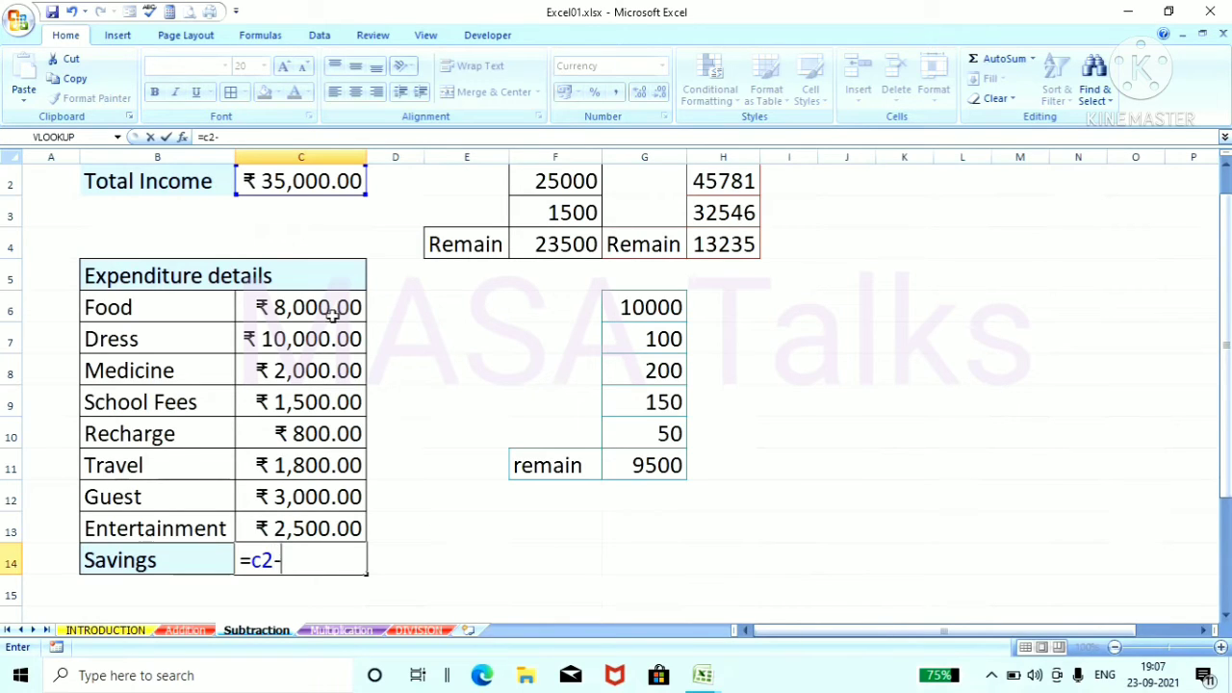
click(330, 312)
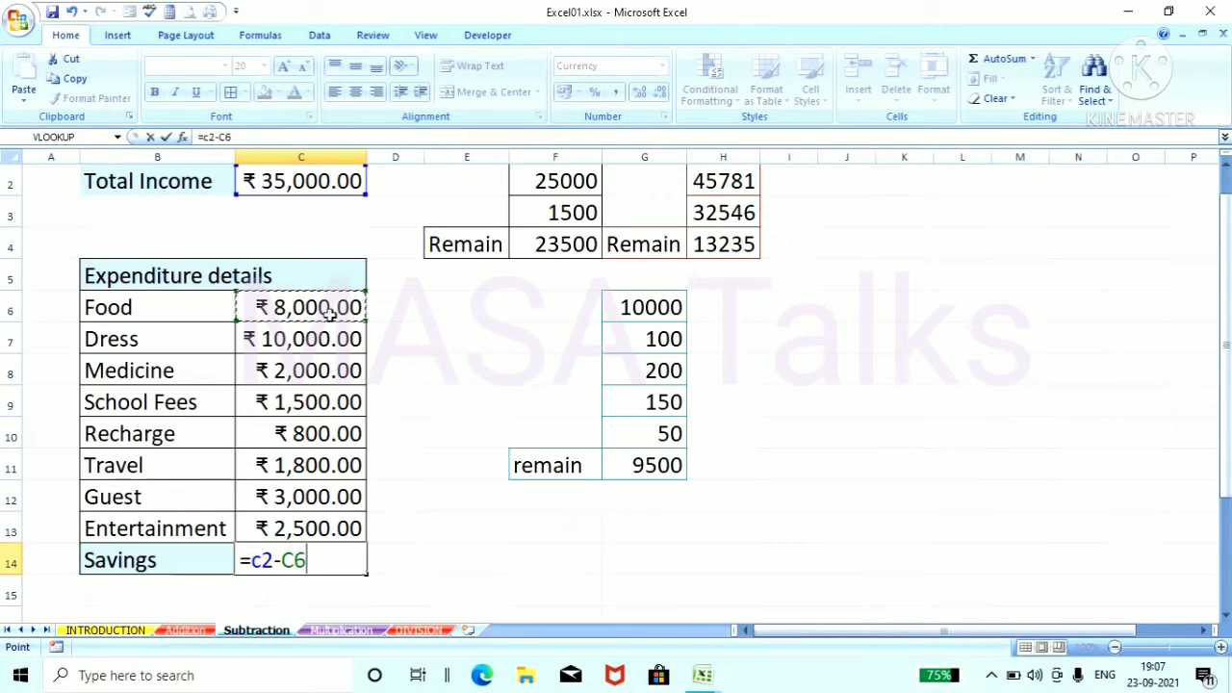
text(-)
click(326, 337)
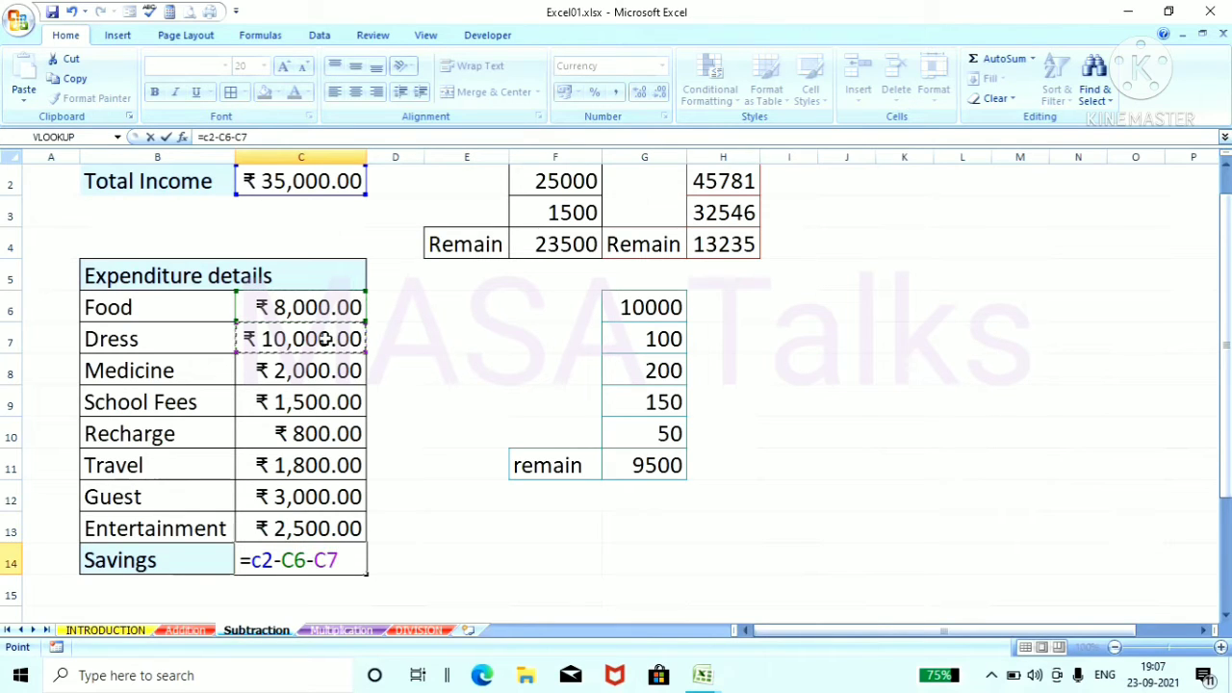
text(-)
click(321, 371)
text(-)
click(310, 404)
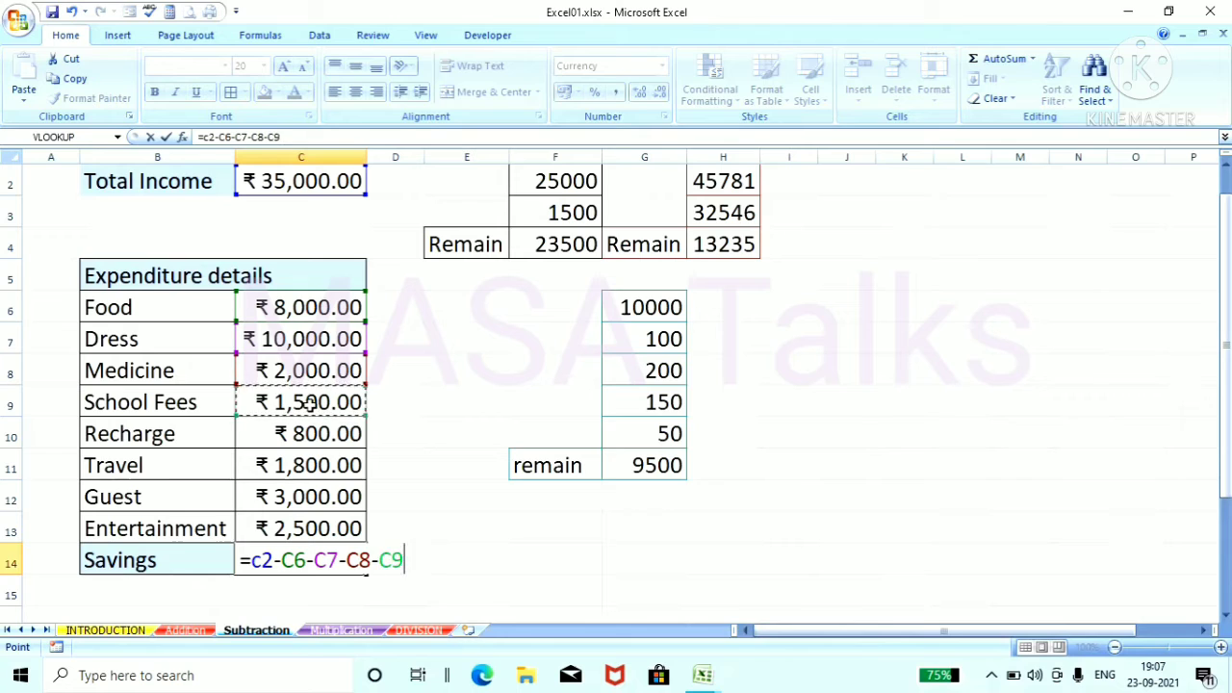
text(-)
click(301, 433)
text(-)
click(301, 465)
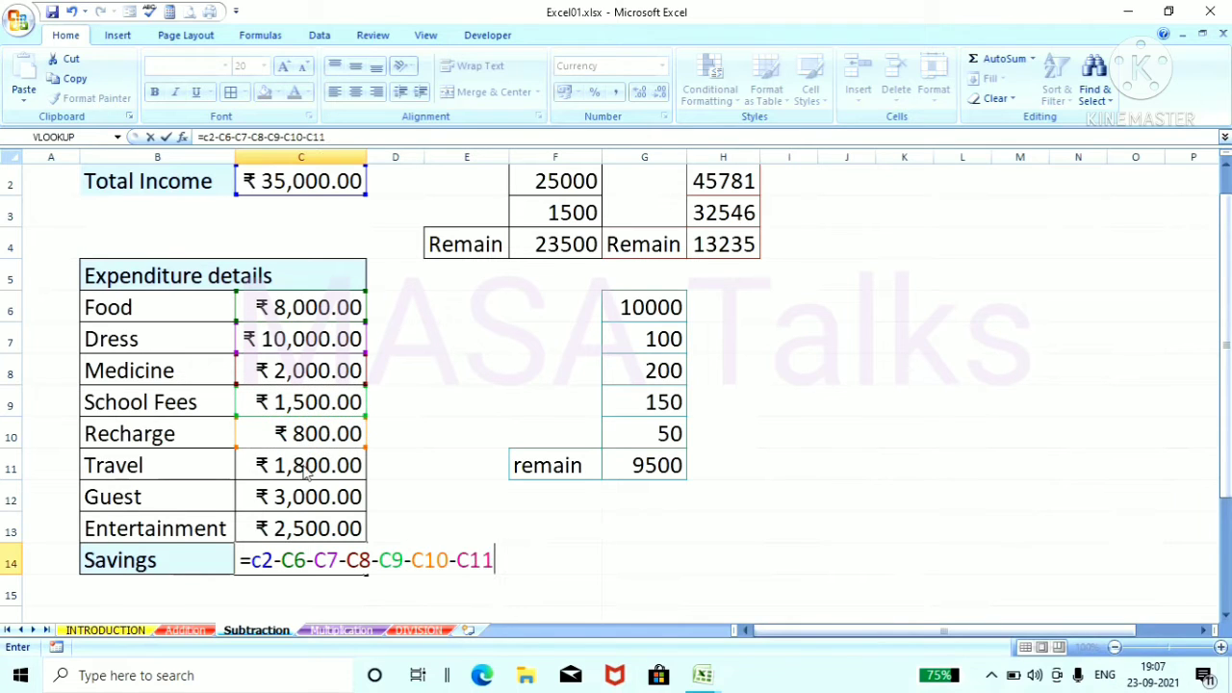
text(-)
click(302, 495)
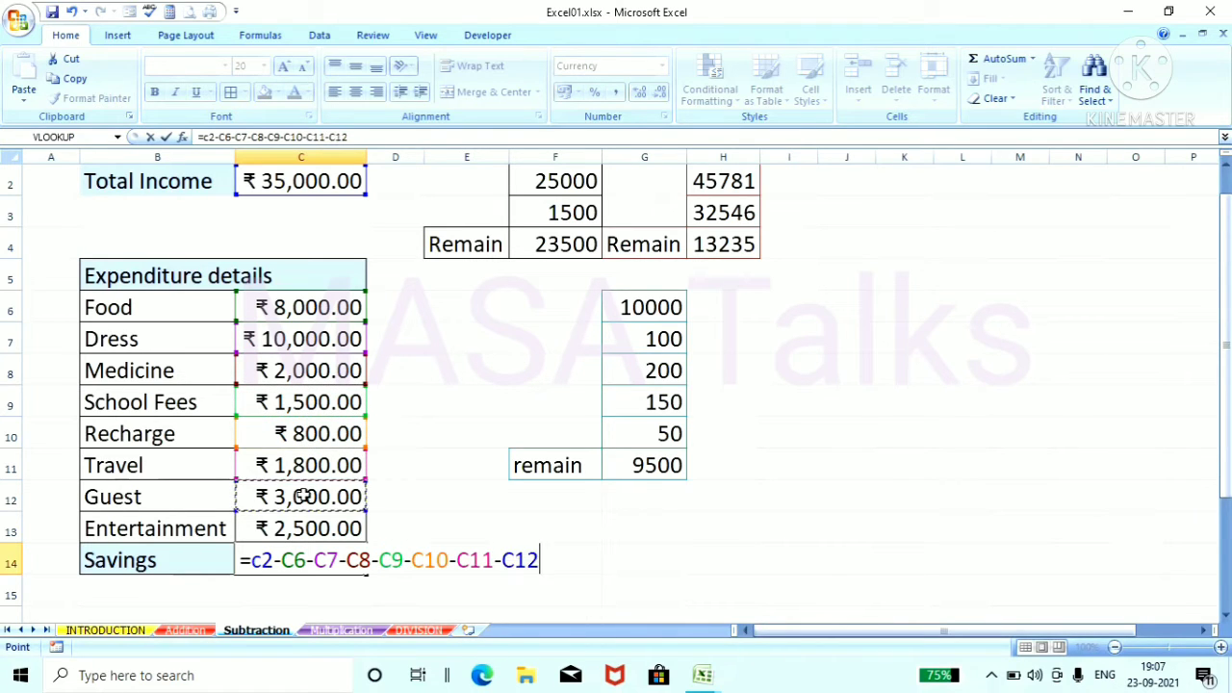
text(-)
click(305, 525)
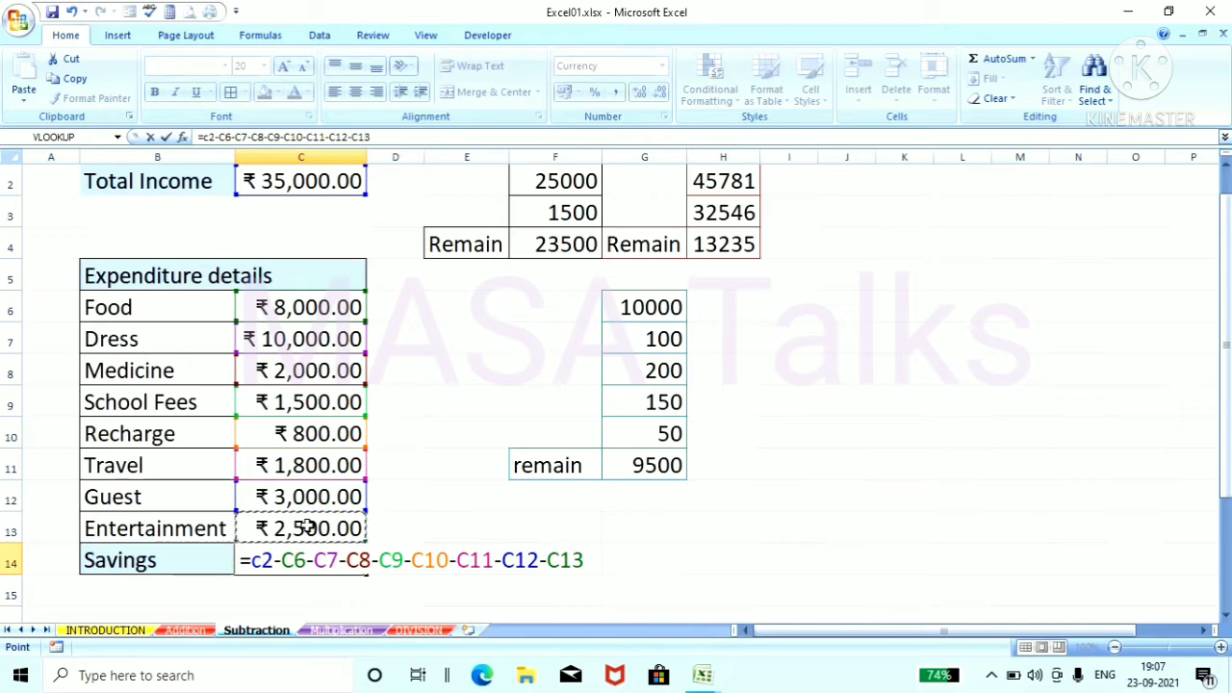
key(Return)
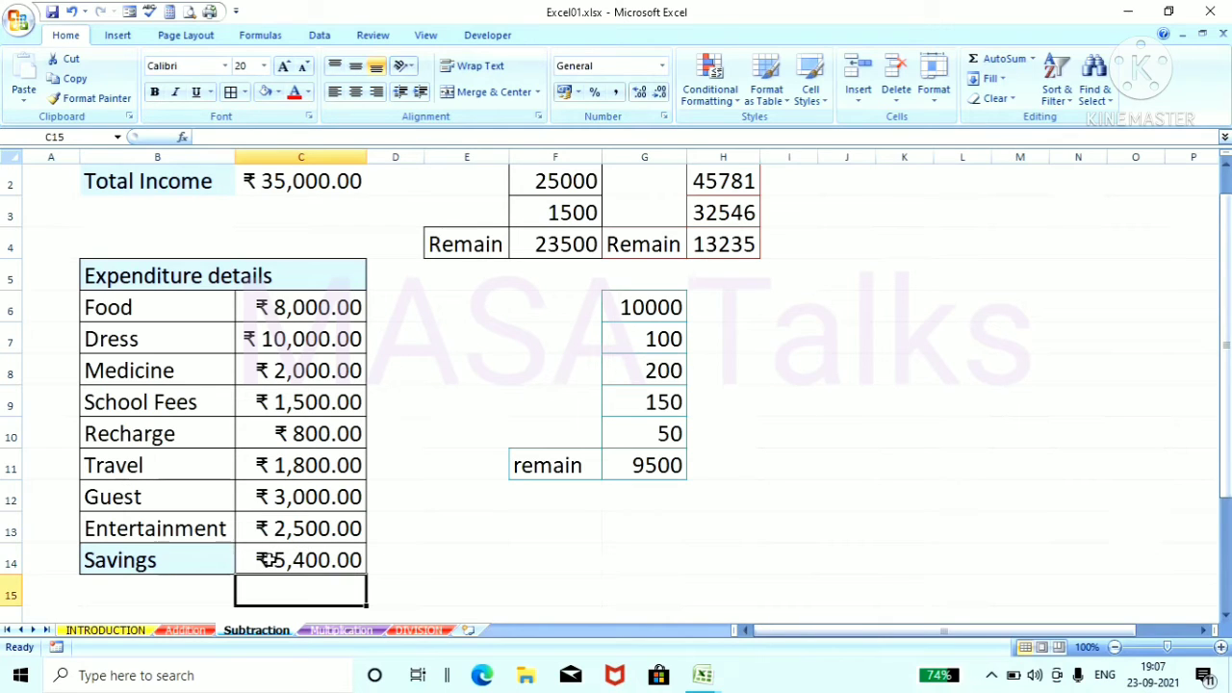
Step: Clear the cell-by-cell subtraction formula from the Savings cell C14
click(269, 559)
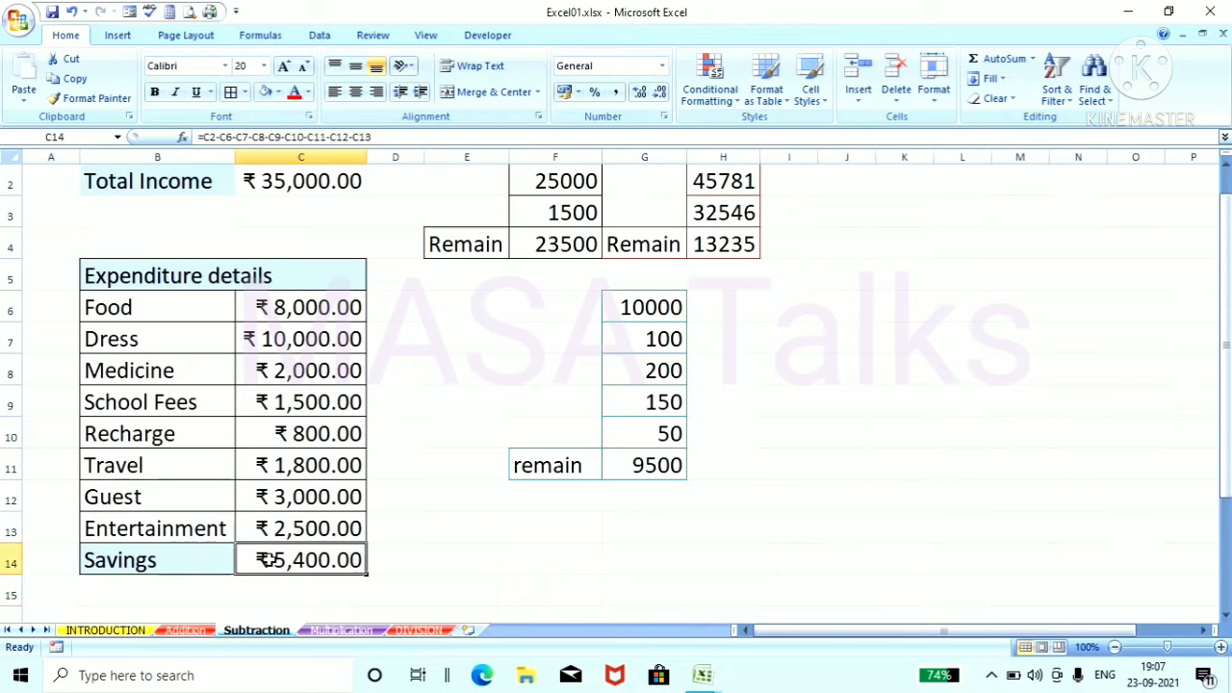
double_click(269, 560)
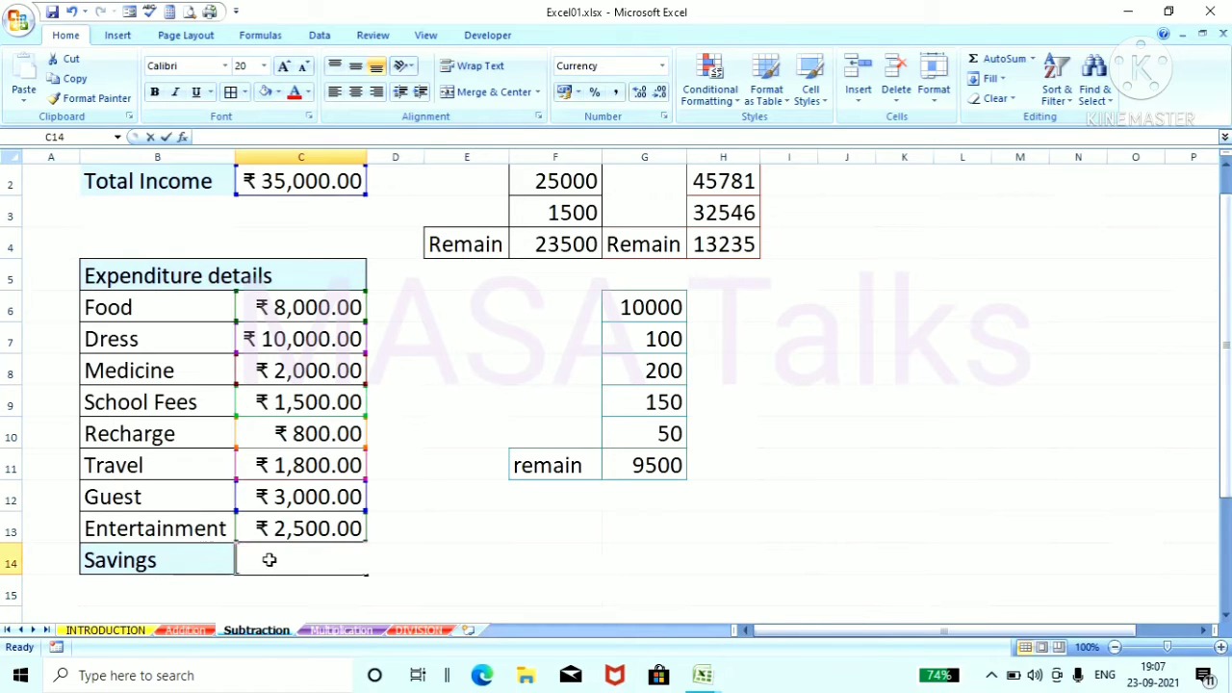
click(485, 585)
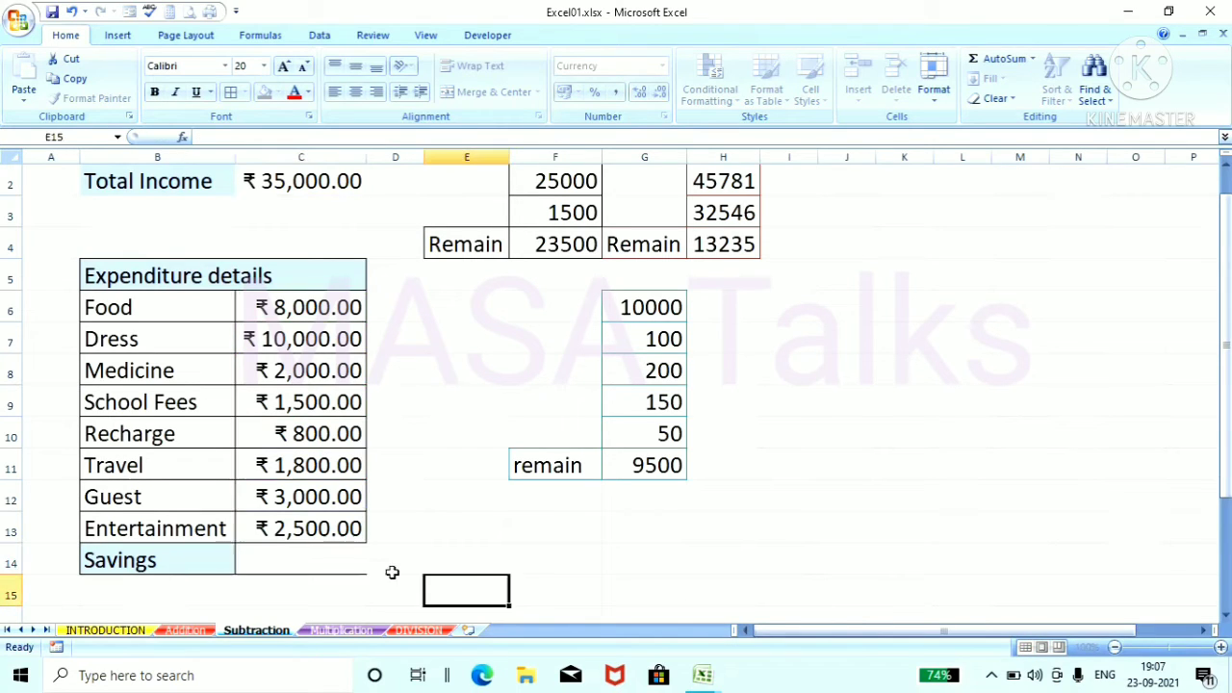
Step: Calculate the Savings in C14 as Total Income minus the summed expenditures with =C2-SUM(C6:C13), and reselect the cell
click(322, 559)
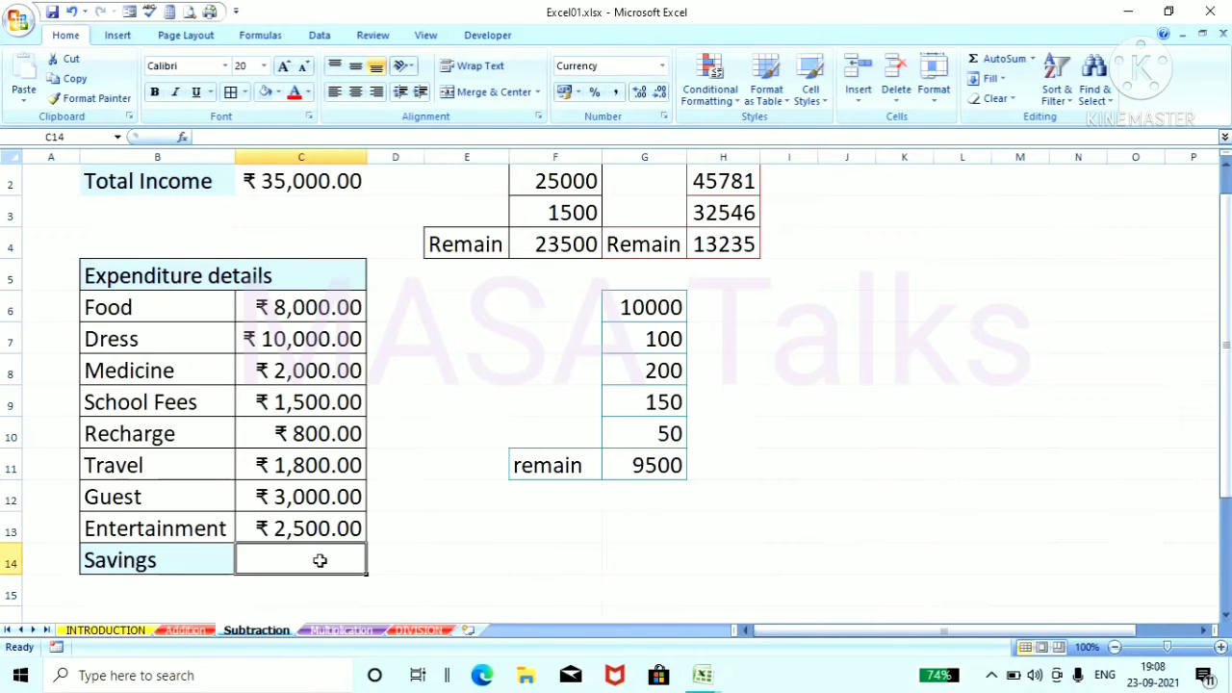
text(=c)
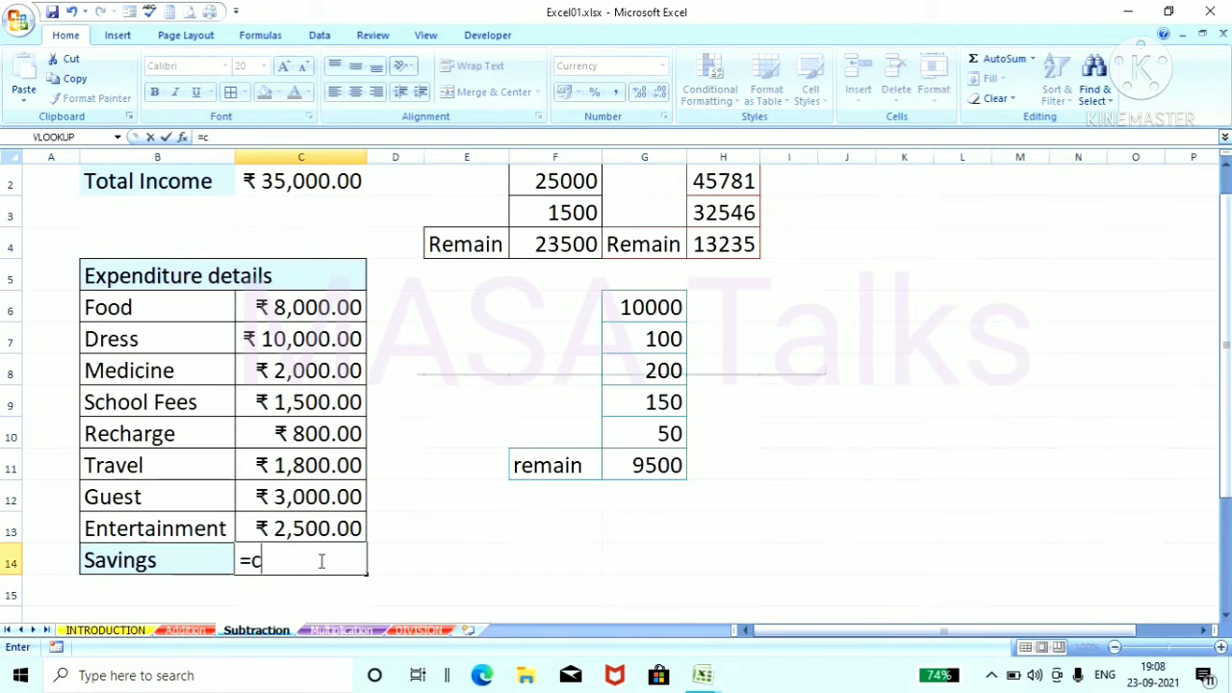
text(2)
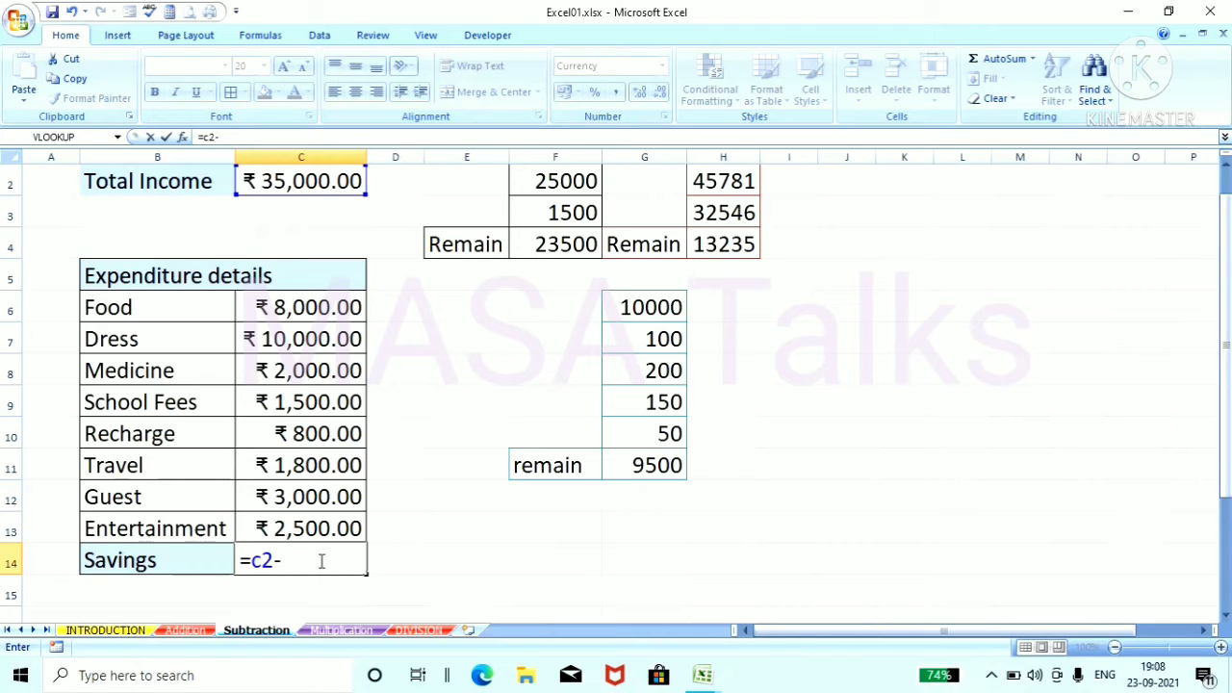
text(-sum)
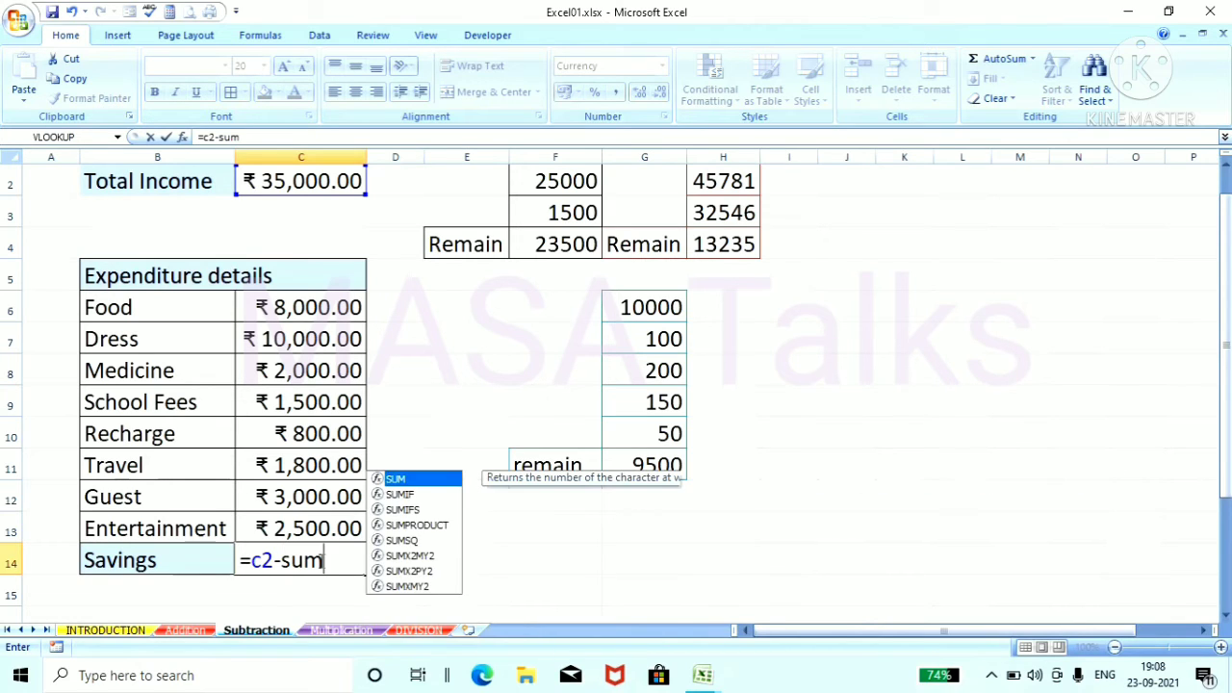
text(()
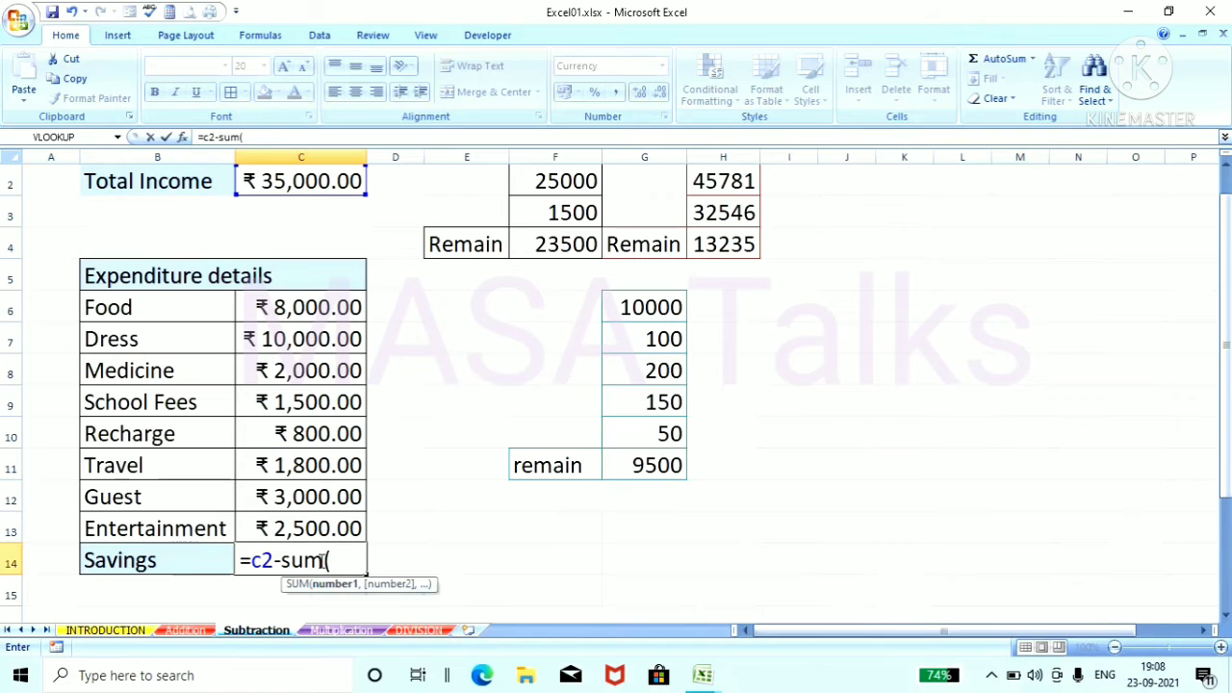
drag(321, 309, 331, 524)
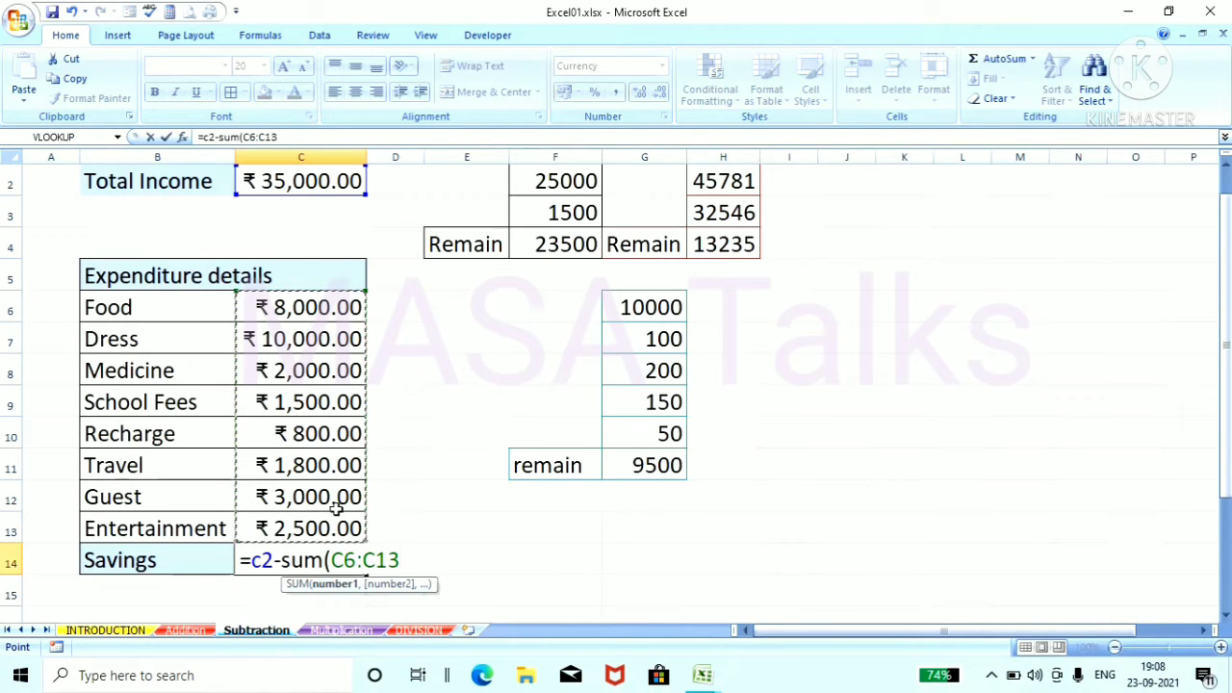
text())
key(Return)
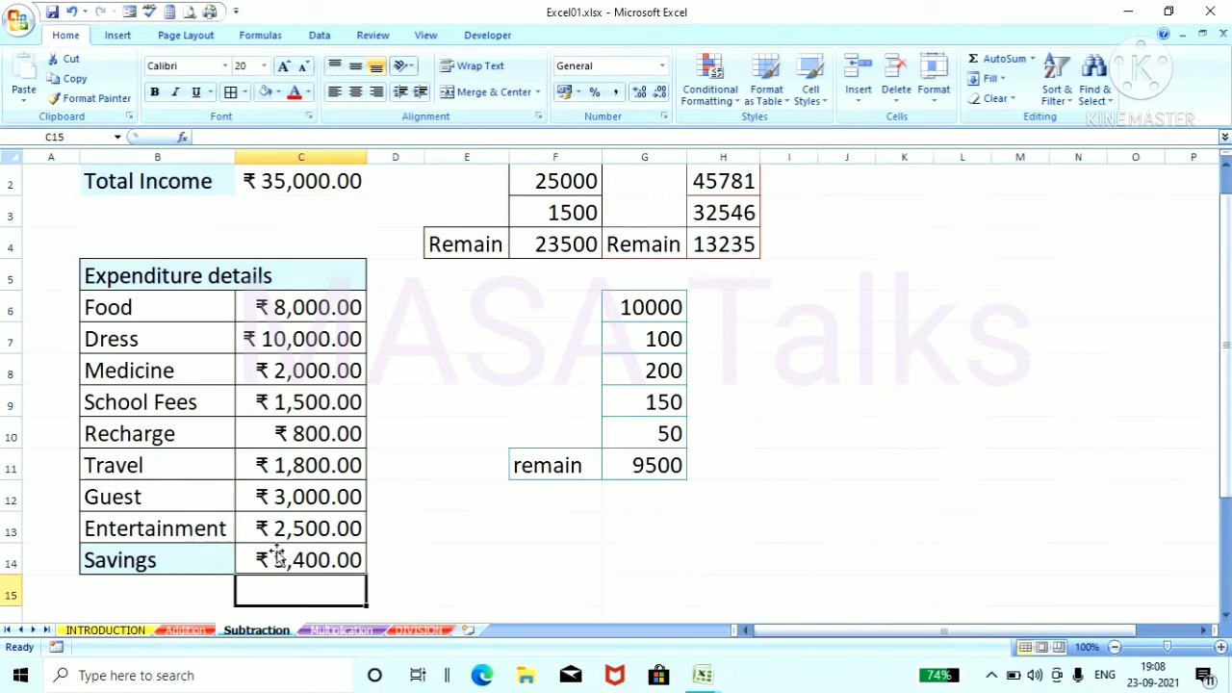
click(391, 563)
click(290, 562)
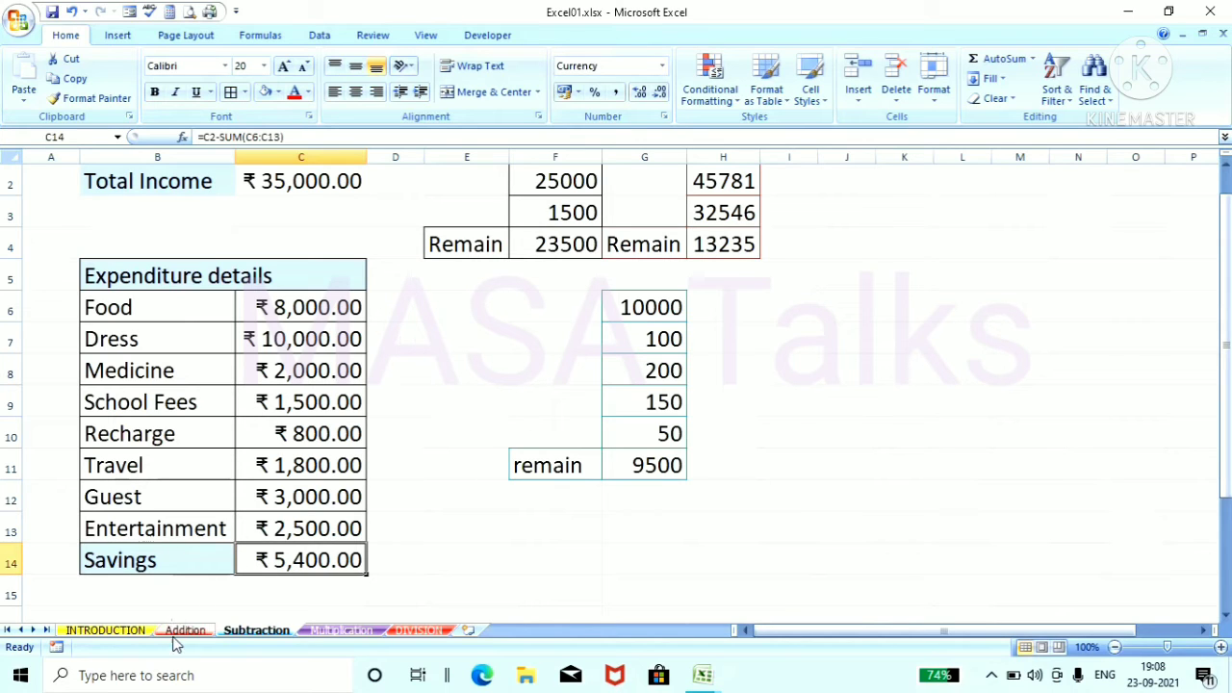
Step: Add a border around the SUBTRACTION topic cell on the INTRODUCTION sheet
click(133, 631)
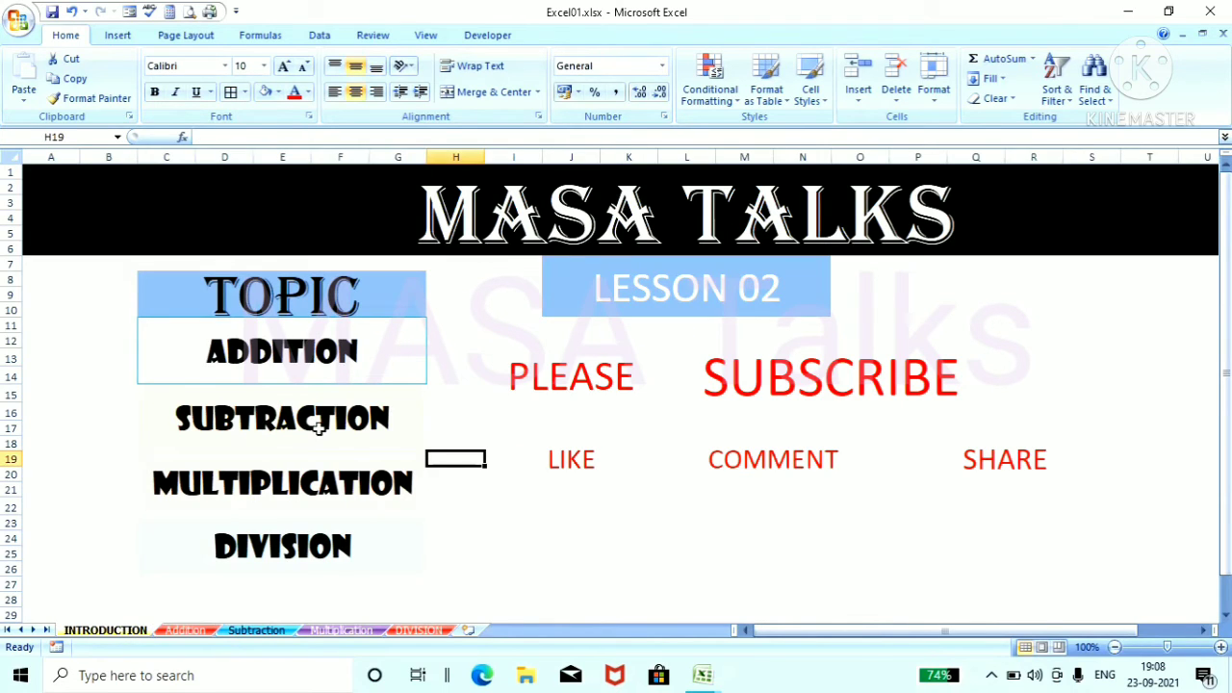
click(281, 419)
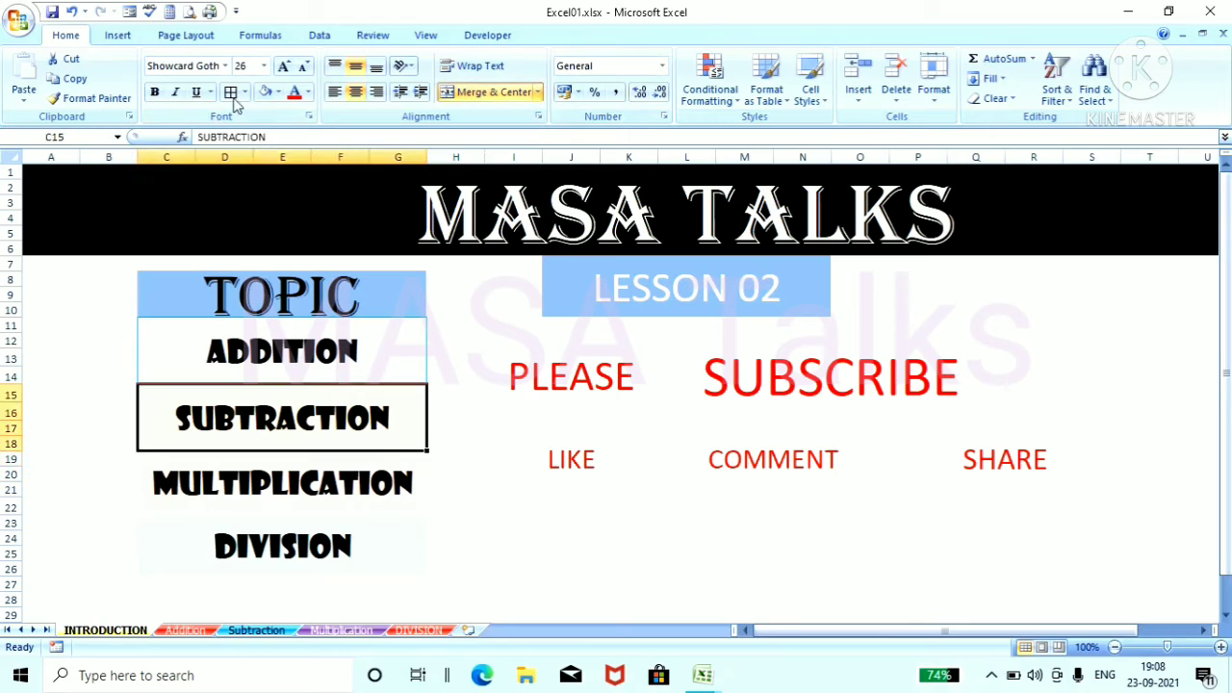
click(231, 94)
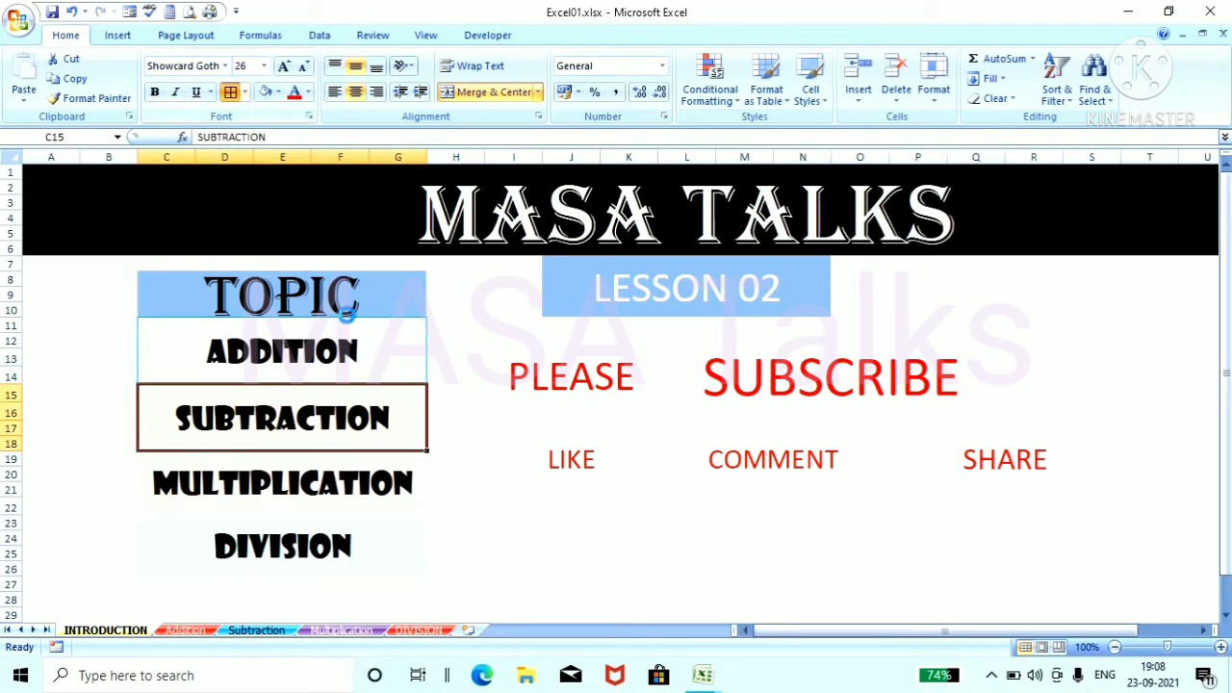
click(522, 509)
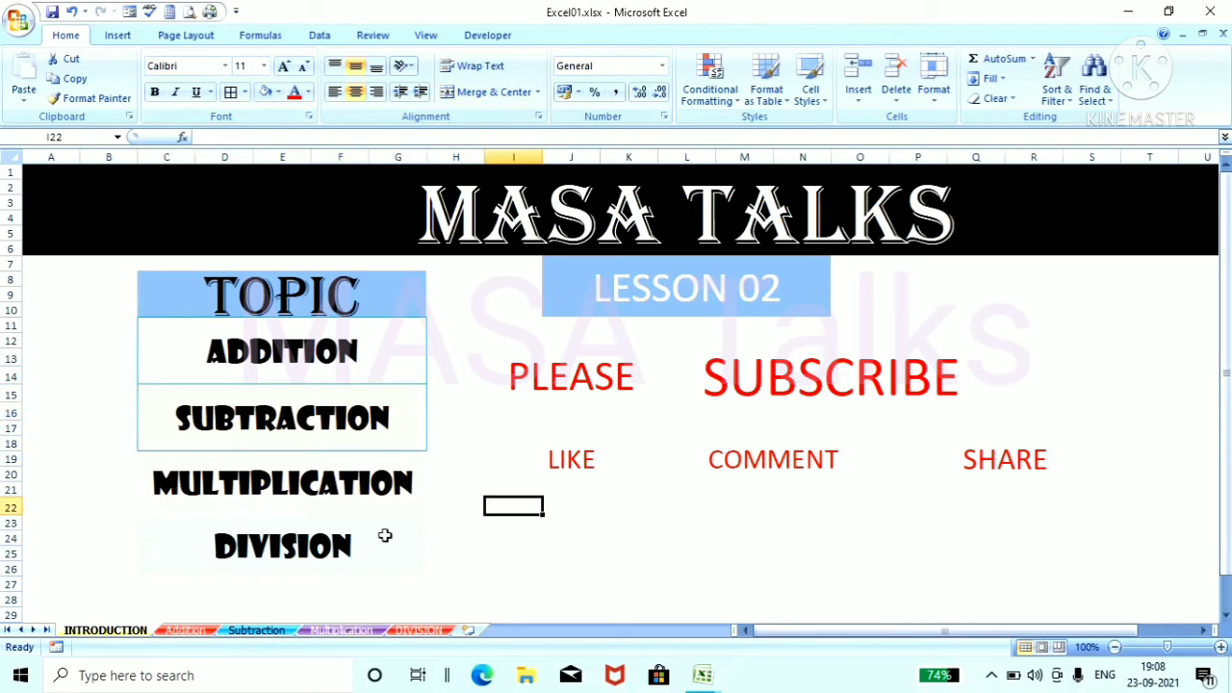
Step: Open the Multiplication sheet at the top of its Product and Items tables
click(330, 631)
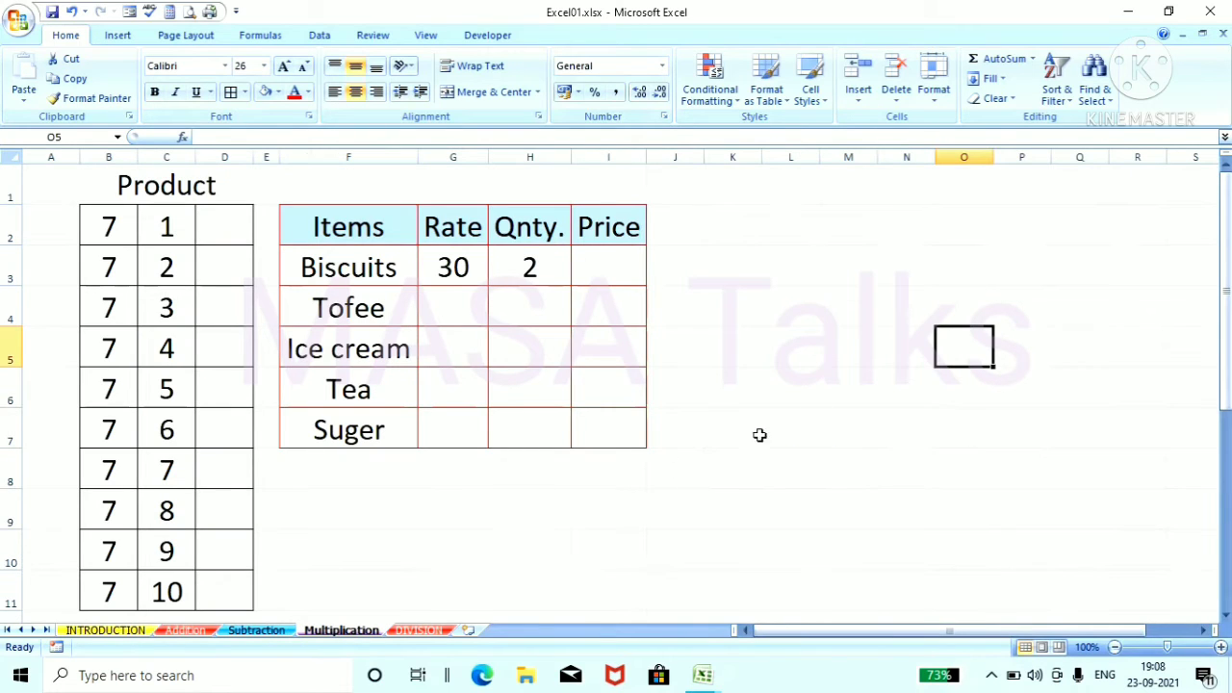
drag(1227, 193, 1229, 198)
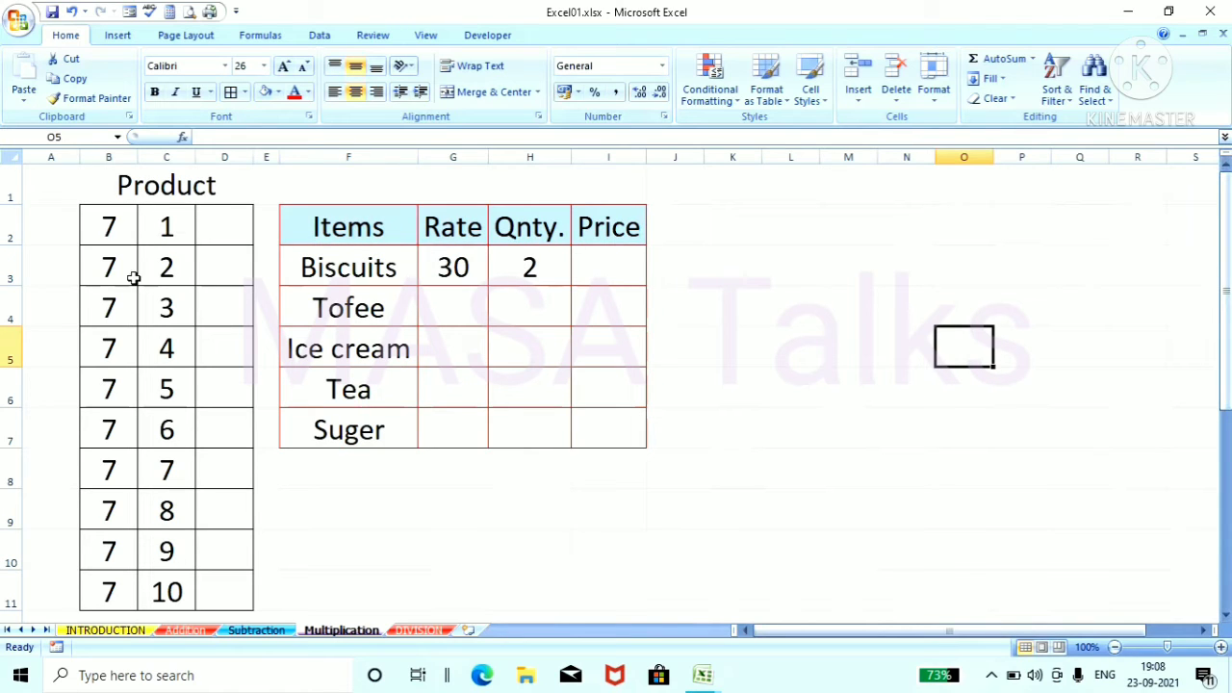